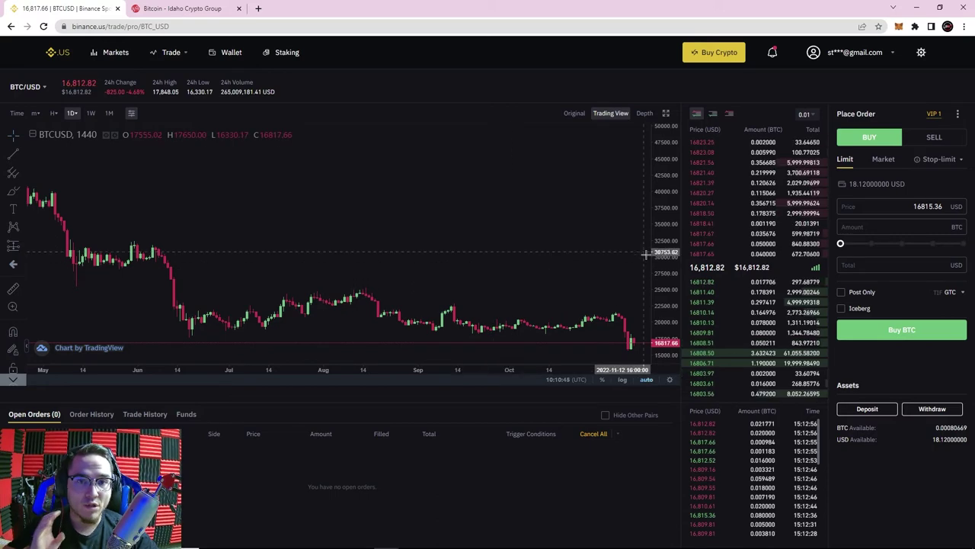
# Switch to the Idaho Crypto Group website and look over its home page down to the Binance account section.
pyautogui.moveTo(732, 256)
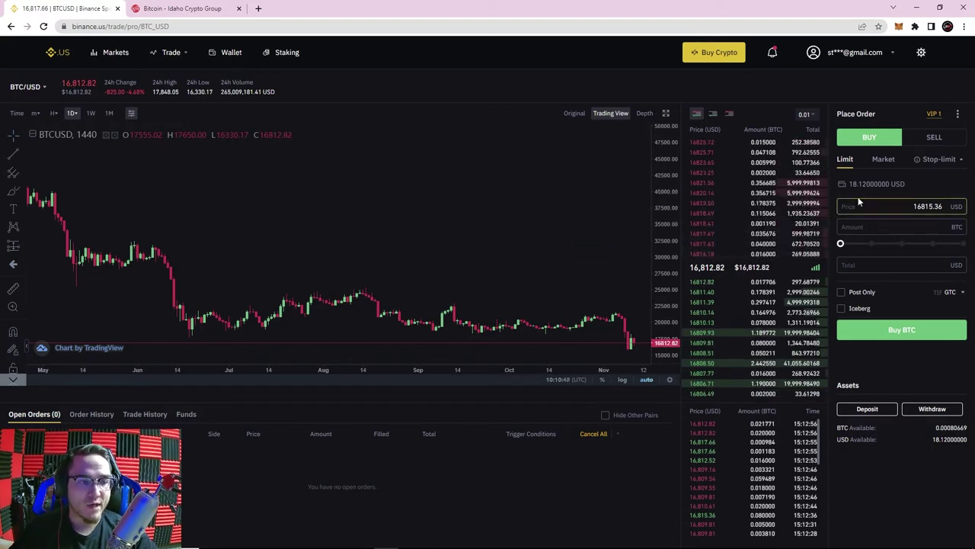
pyautogui.hotkey('ctrl', 'Tab')
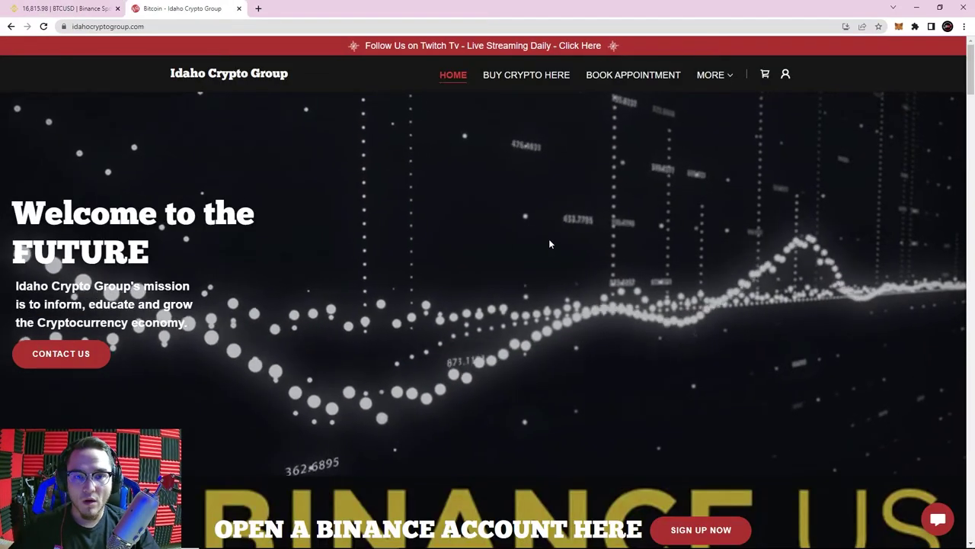
pyautogui.scroll(-2, 543, 222)
pyautogui.scroll(1, 708, 383)
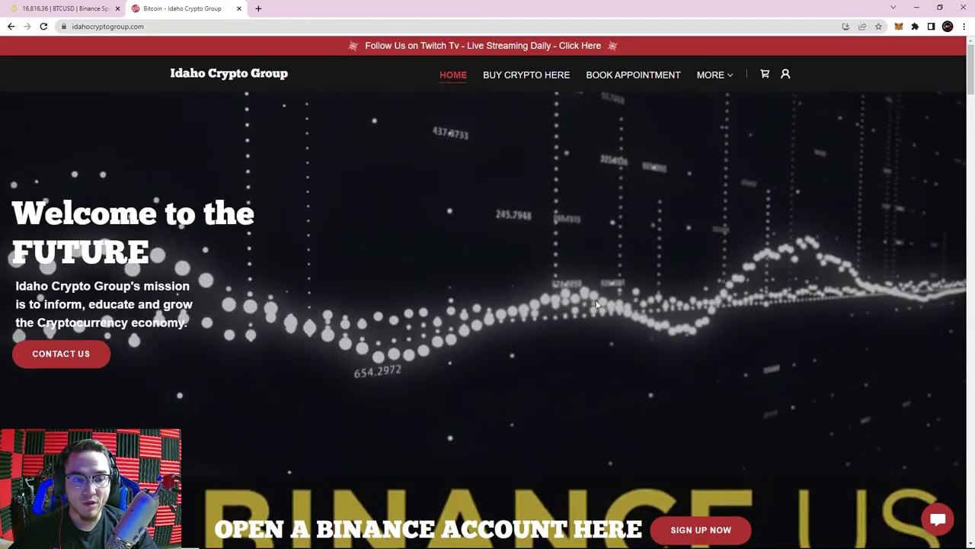
pyautogui.scroll(-1, 603, 362)
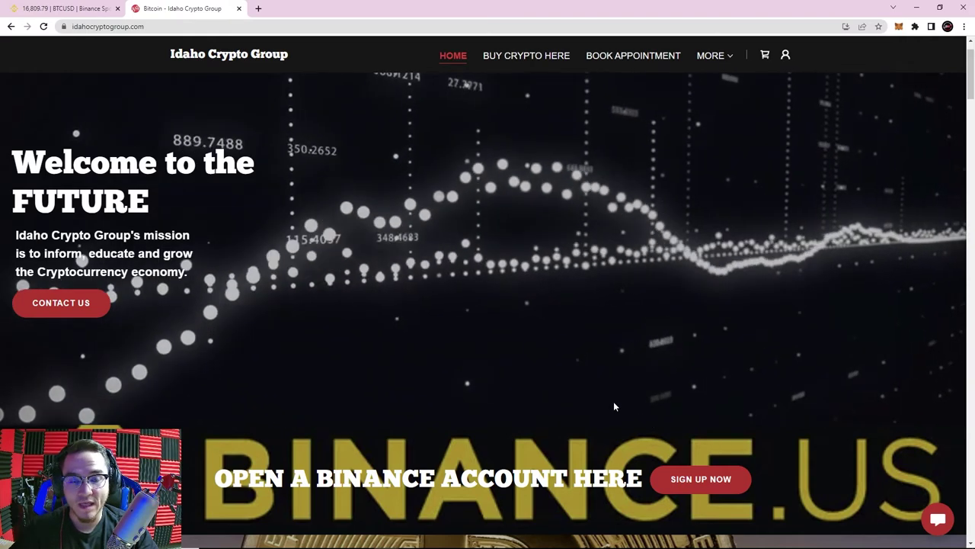
pyautogui.scroll(1, 543, 362)
pyautogui.scroll(-2, 420, 209)
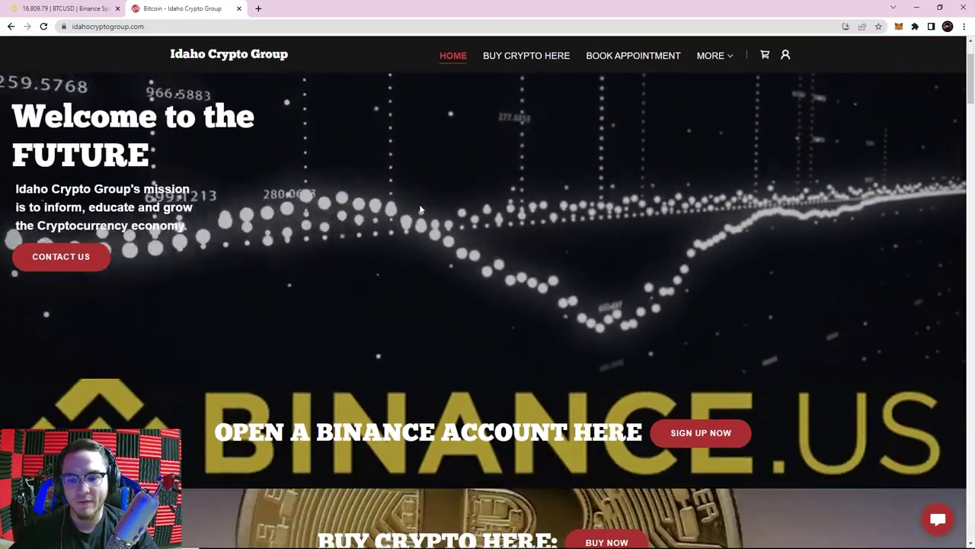
pyautogui.scroll(2, 465, 304)
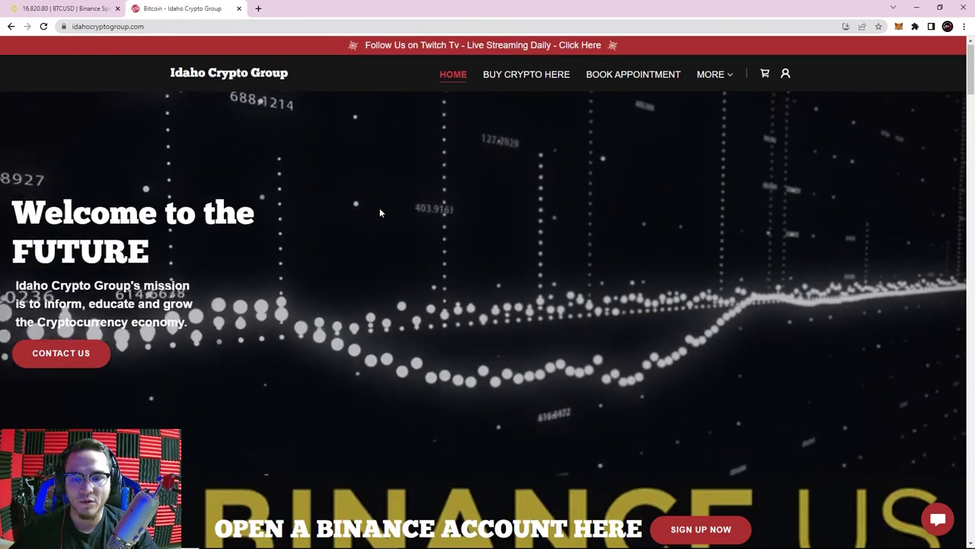
pyautogui.scroll(-1, 480, 305)
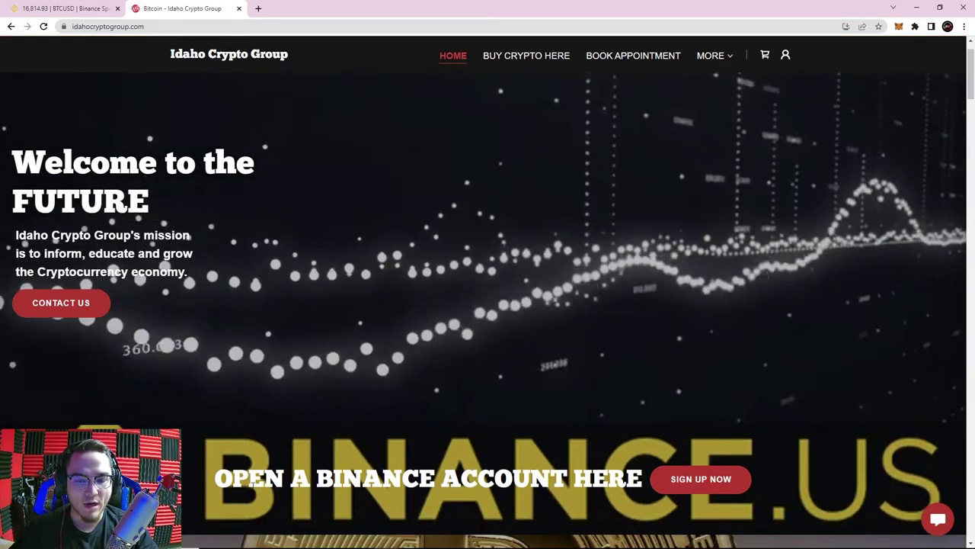
# Open the Binance.US sign-up page from the Idaho Crypto Group site and review the referral offer and registration form.
pyautogui.click(719, 490)
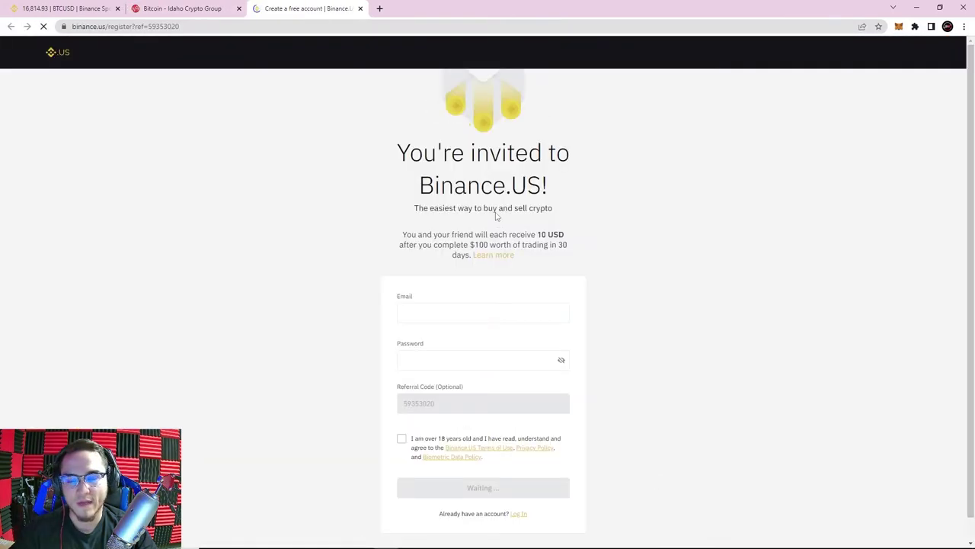
pyautogui.scroll(-1, 463, 248)
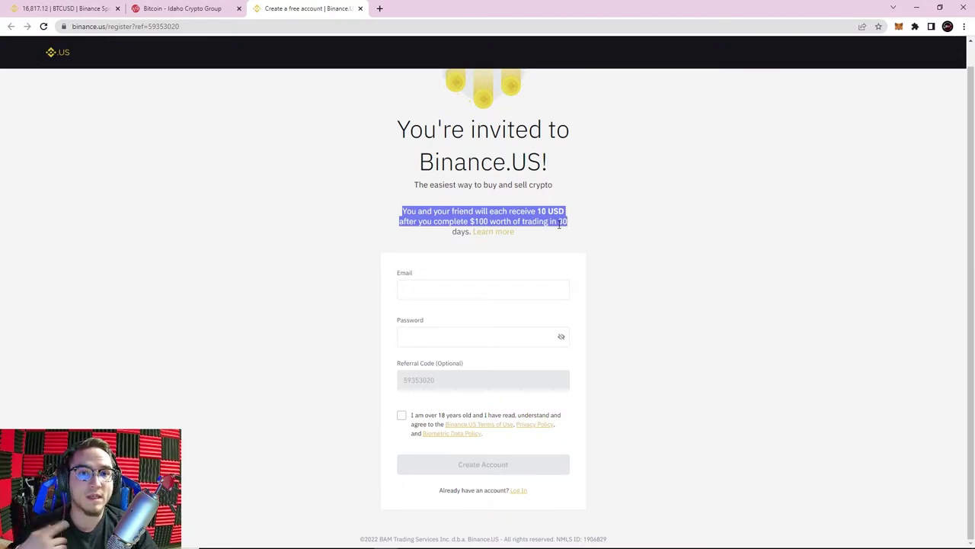
pyautogui.click(456, 393)
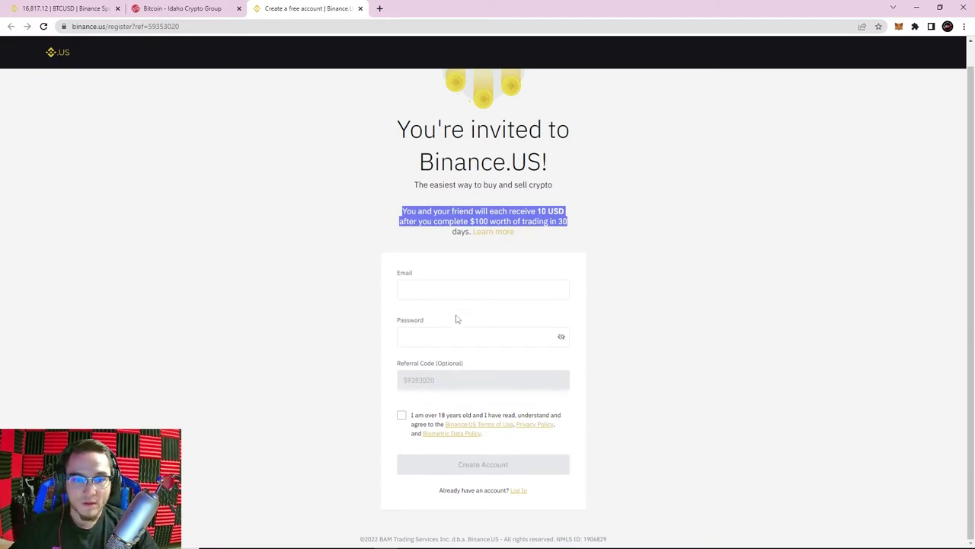
pyautogui.click(505, 341)
# Return to the BTC/USD trading page and examine the chart's price history from 2021 through November 2022.
pyautogui.click(85, 9)
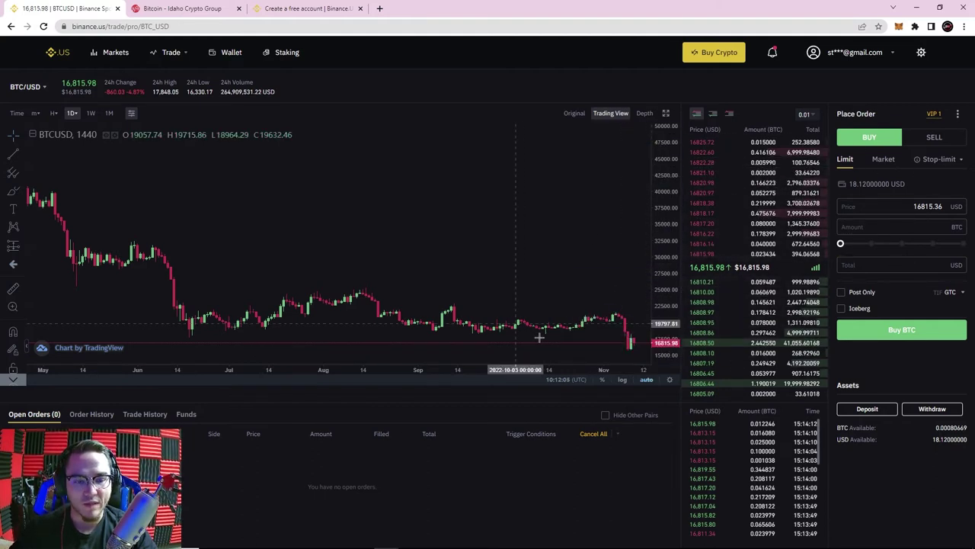
pyautogui.scroll(-2, 577, 235)
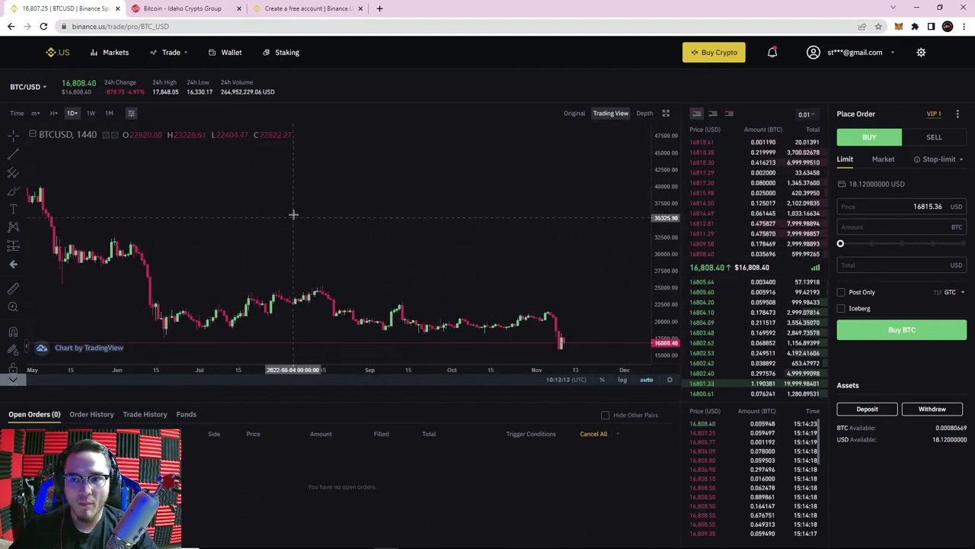
pyautogui.moveTo(170, 56)
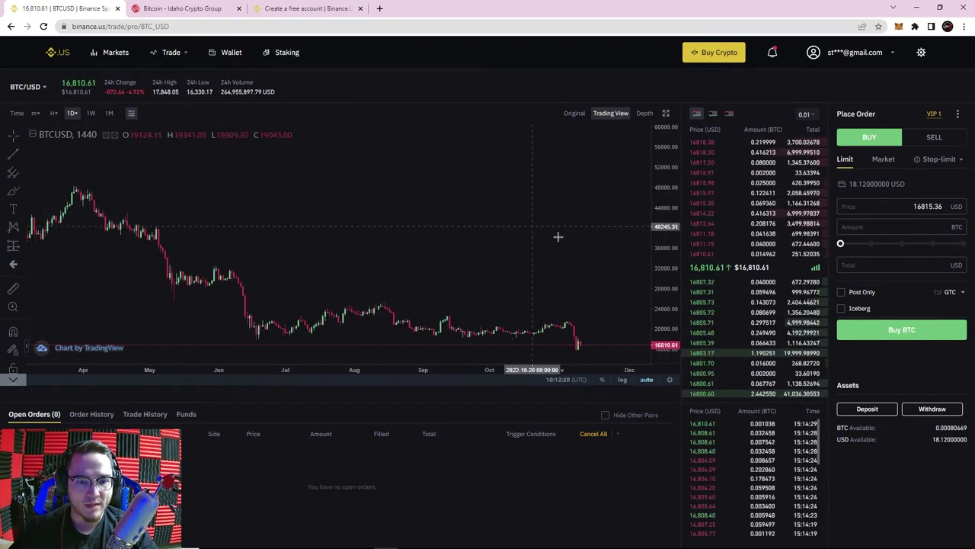
pyautogui.scroll(-5, 503, 225)
pyautogui.moveTo(545, 203); pyautogui.dragTo(468, 196)
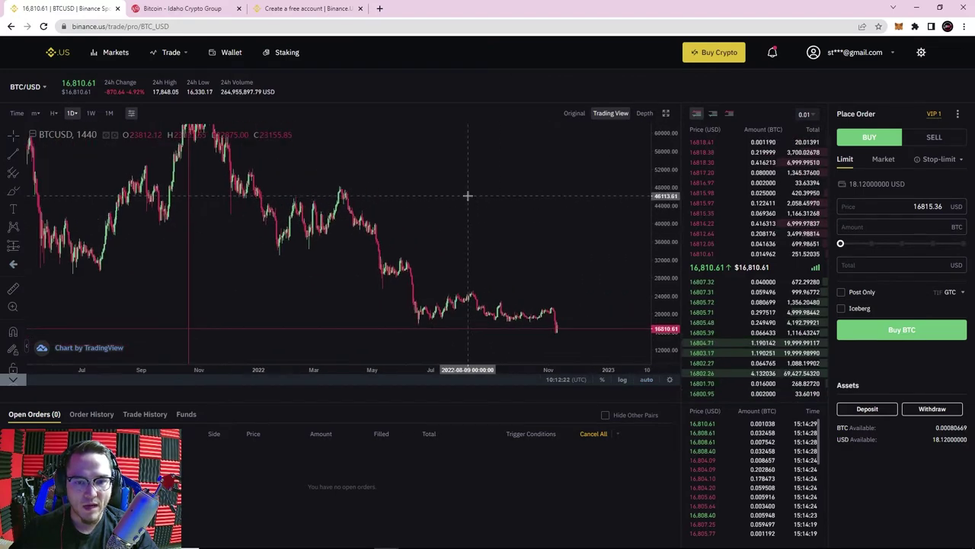
pyautogui.scroll(2, 444, 220)
pyautogui.moveTo(351, 222); pyautogui.dragTo(475, 207)
pyautogui.moveTo(572, 198); pyautogui.dragTo(490, 206)
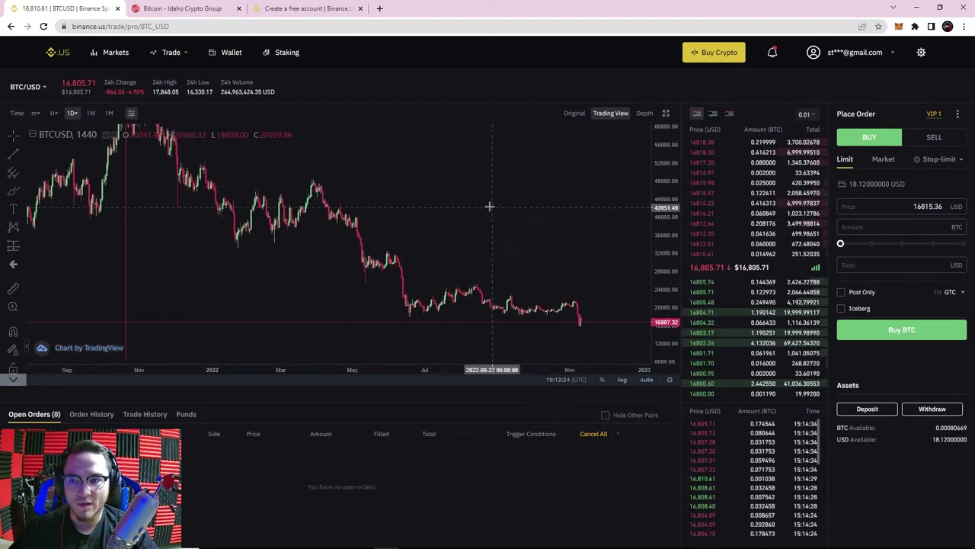
# Change the trading pair to BTC/USDT and bring up the list of token pairs again.
pyautogui.click(43, 87)
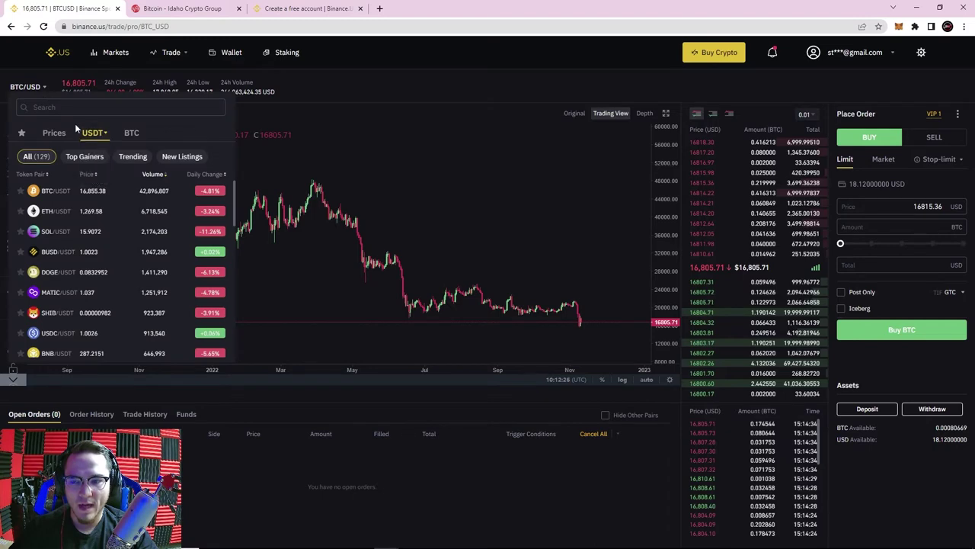
pyautogui.click(52, 191)
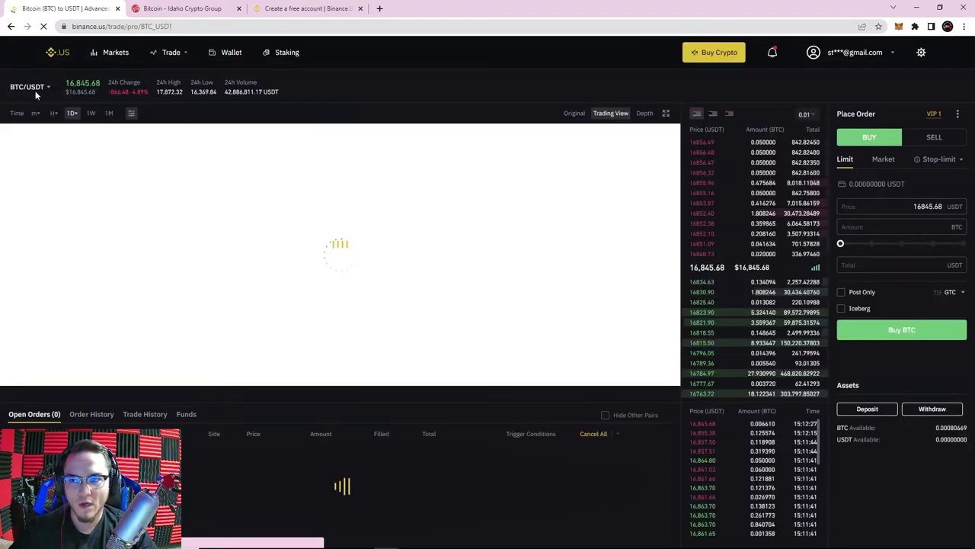
pyautogui.click(38, 89)
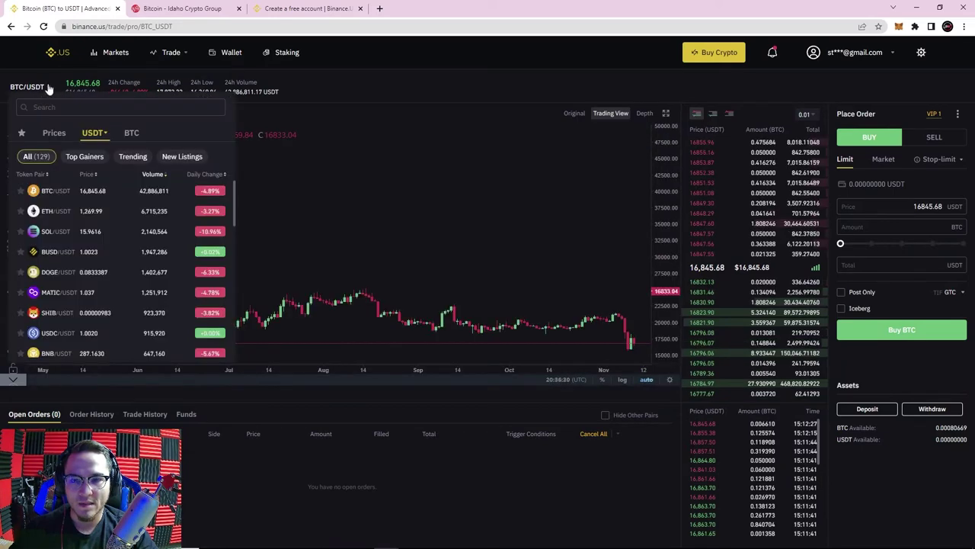
# Examine the recent price movement on the BTC/USDT daily chart and check the list of available token pairs.
pyautogui.scroll(-3, 496, 256)
pyautogui.moveTo(591, 242); pyautogui.dragTo(519, 227)
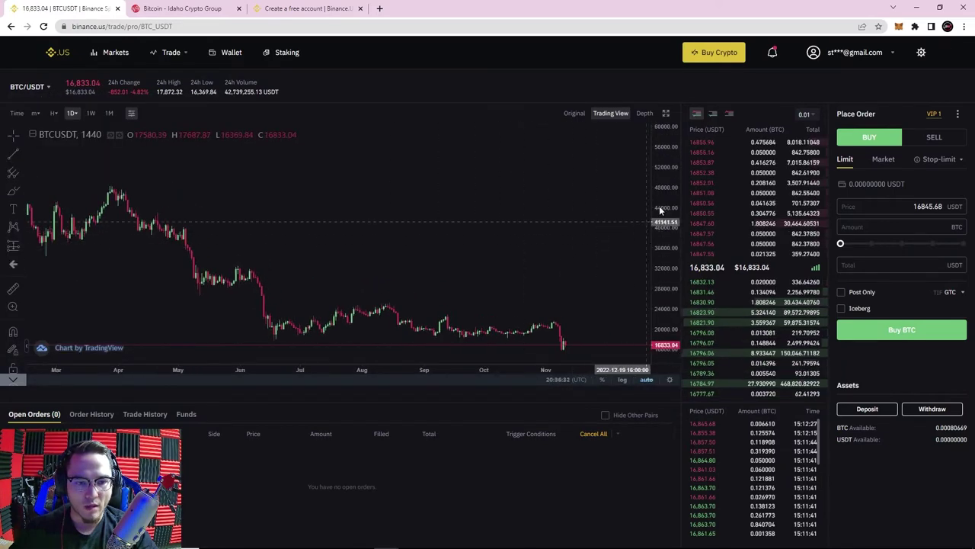
pyautogui.scroll(3, 610, 243)
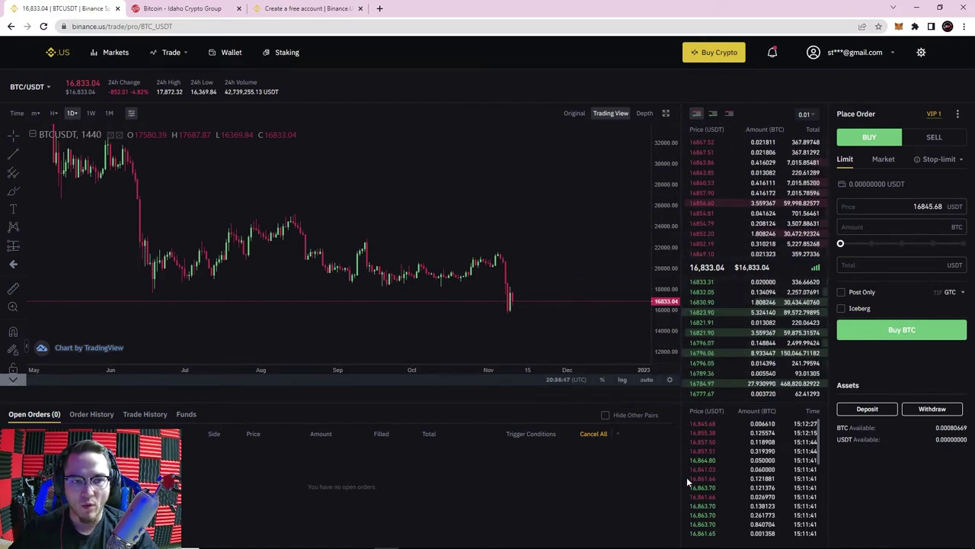
pyautogui.scroll(-1, 581, 217)
pyautogui.moveTo(598, 206); pyautogui.dragTo(523, 204)
pyautogui.scroll(2, 537, 219)
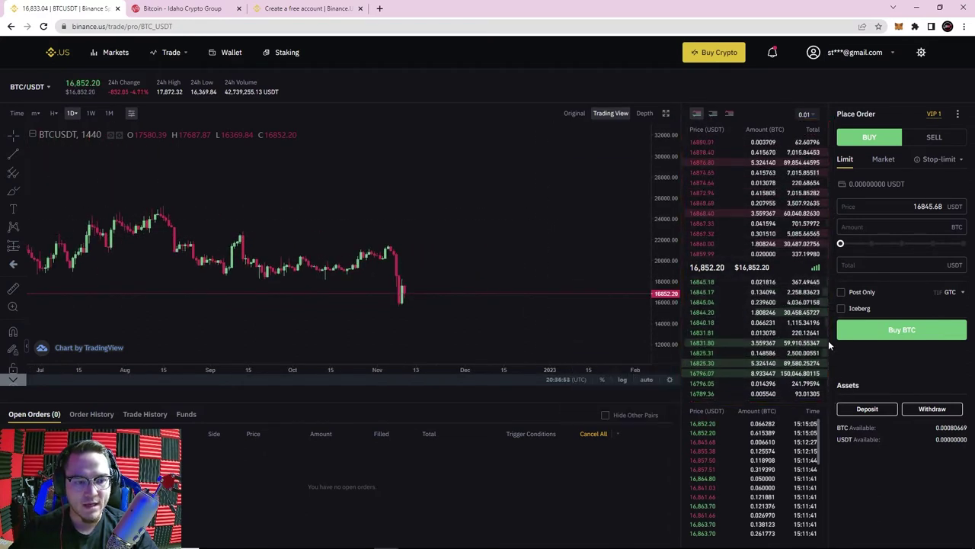
pyautogui.click(36, 89)
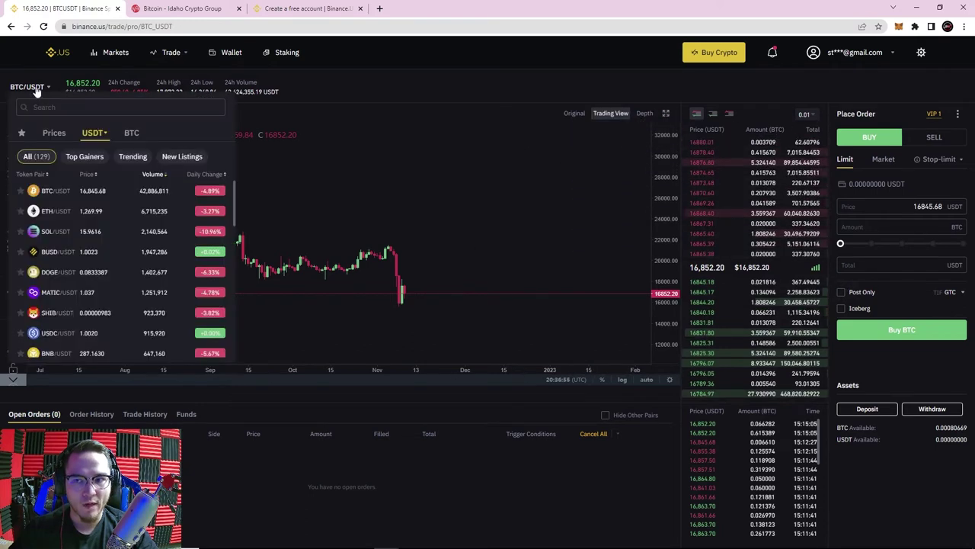
pyautogui.click(270, 181)
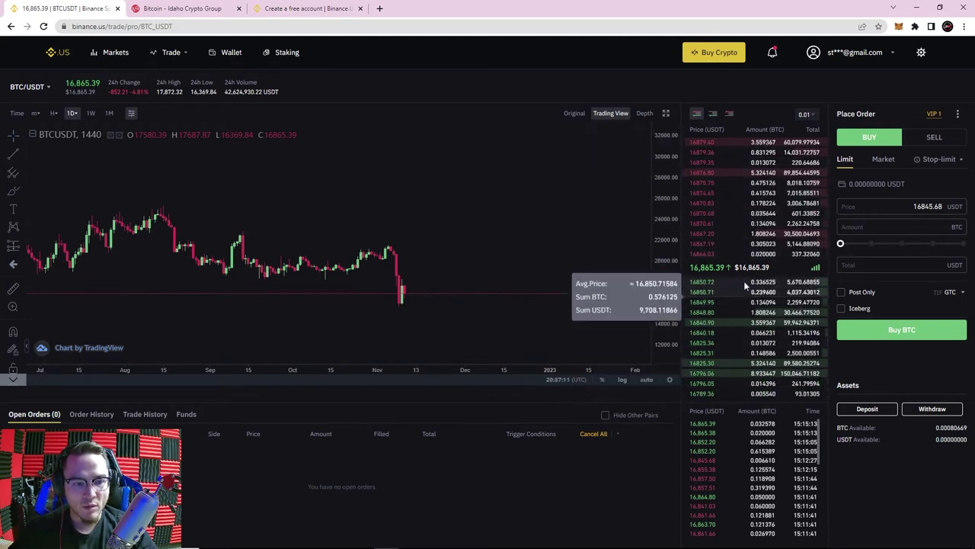
# Highlight the last traded price between the sell and buy orders in the BTC/USDT order book.
pyautogui.moveTo(686, 265); pyautogui.dragTo(722, 267)
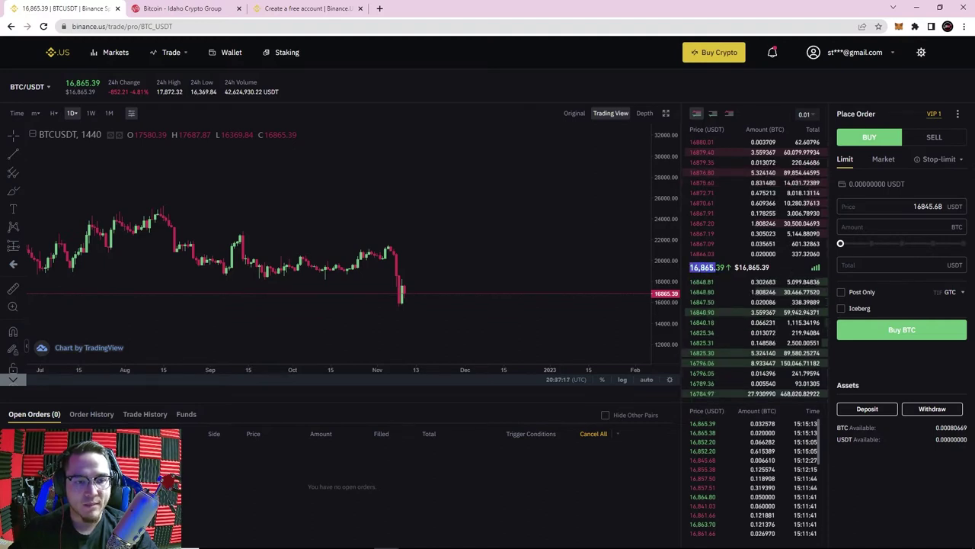
pyautogui.moveTo(725, 270); pyautogui.dragTo(715, 268)
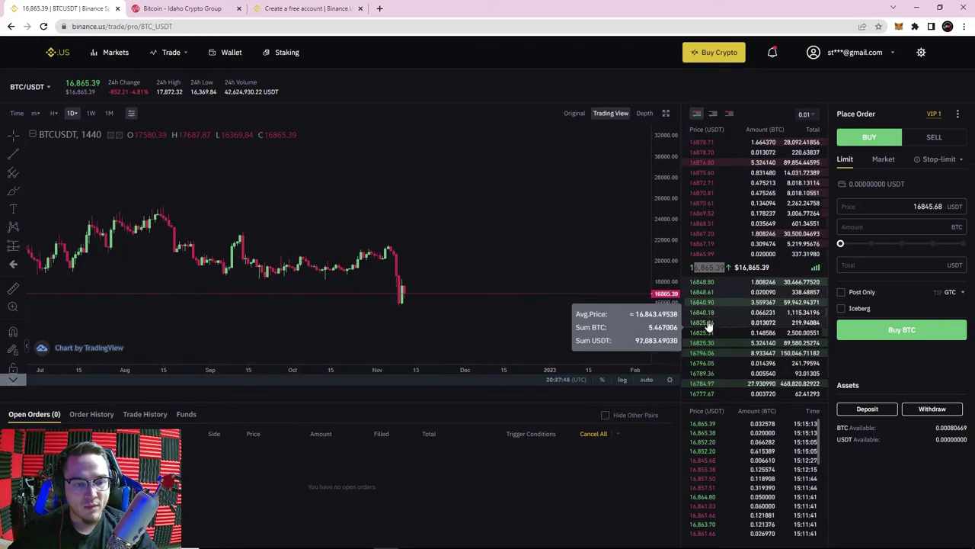
pyautogui.click(709, 268)
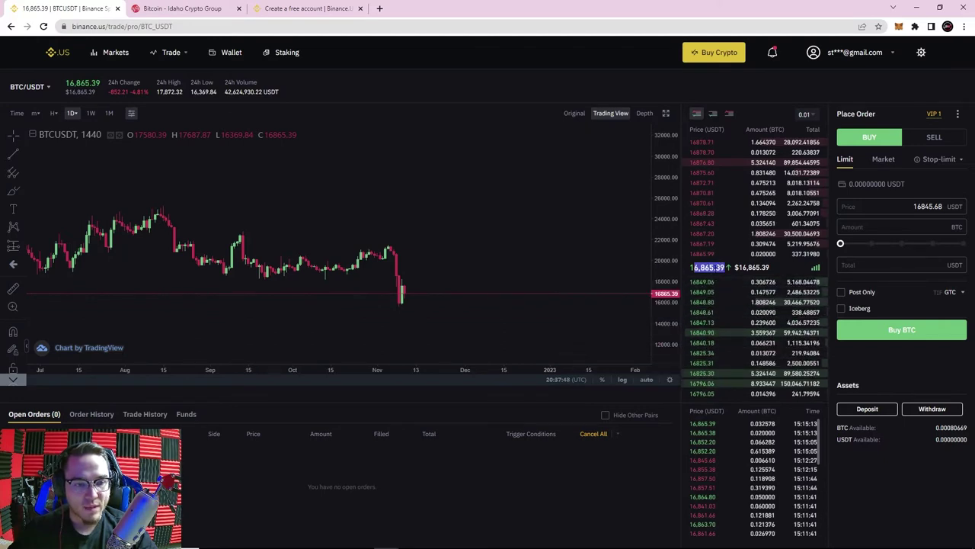
pyautogui.click(707, 268)
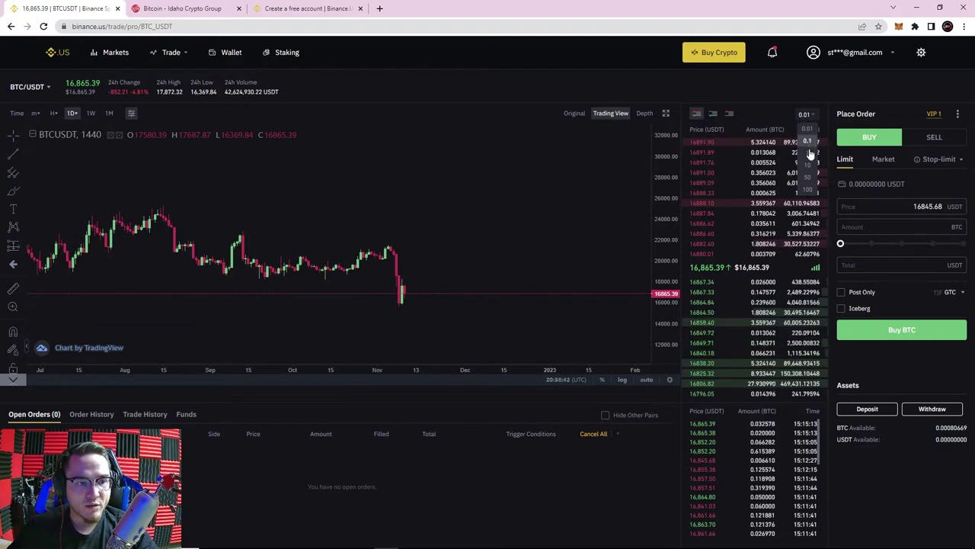
# Group the order book prices by 1 and after that by 100, and review the grouped orders in the enlarged screenshot.
pyautogui.click(807, 153)
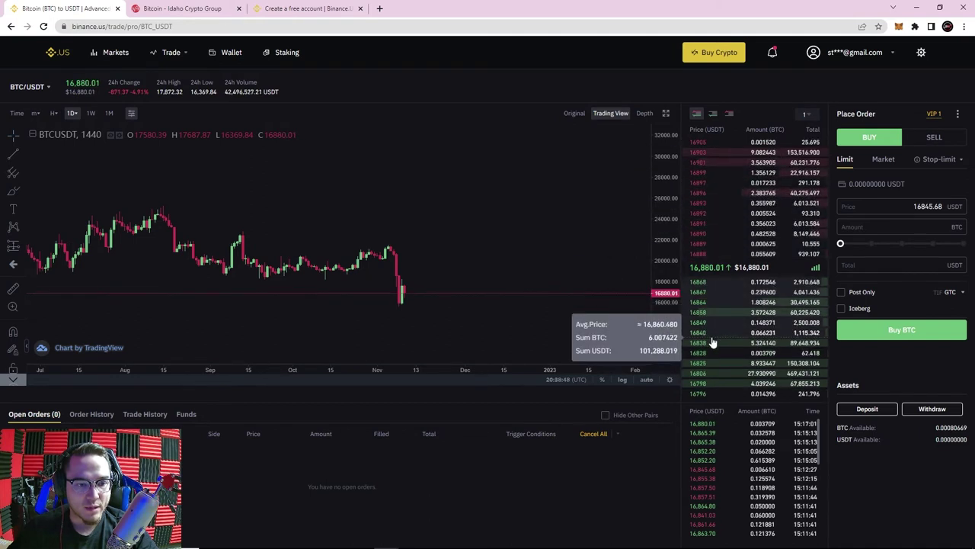
pyautogui.click(808, 115)
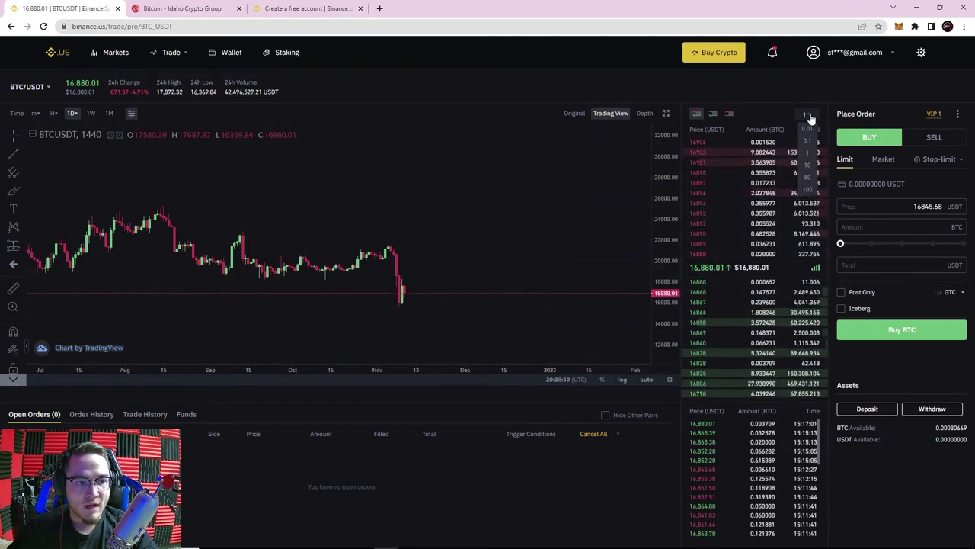
pyautogui.click(807, 189)
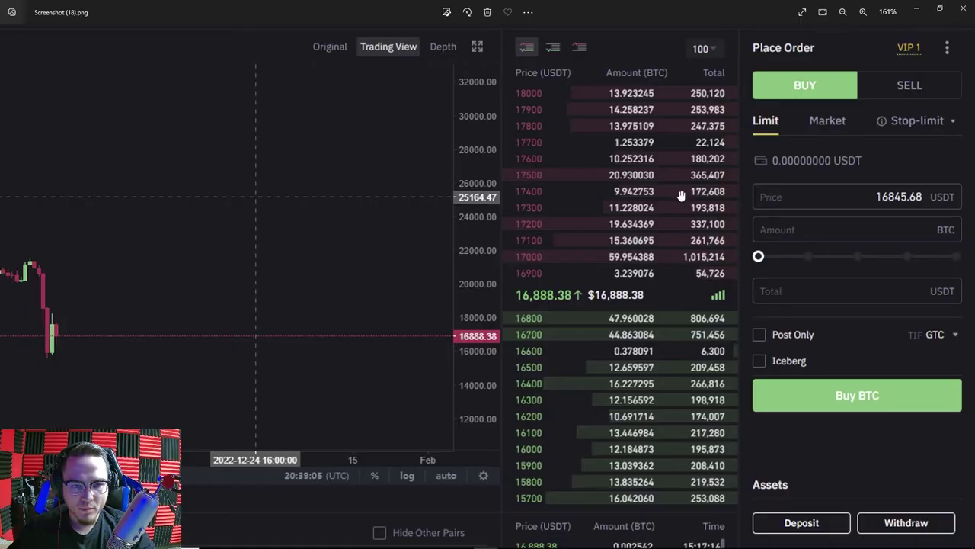
pyautogui.scroll(-2, 678, 196)
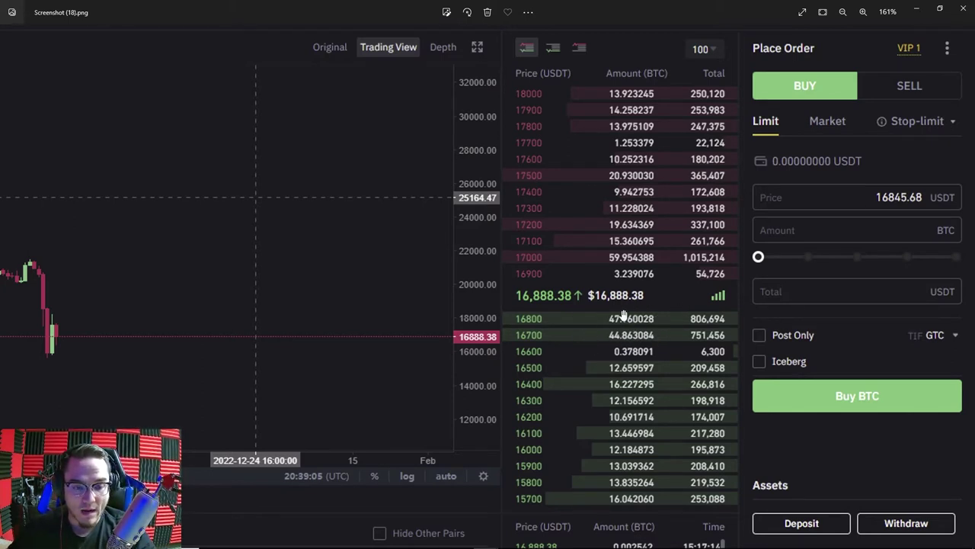
pyautogui.click(962, 9)
# Show only the buy orders in the order book, browse through their price levels, and switch to sell orders only.
pyautogui.click(713, 112)
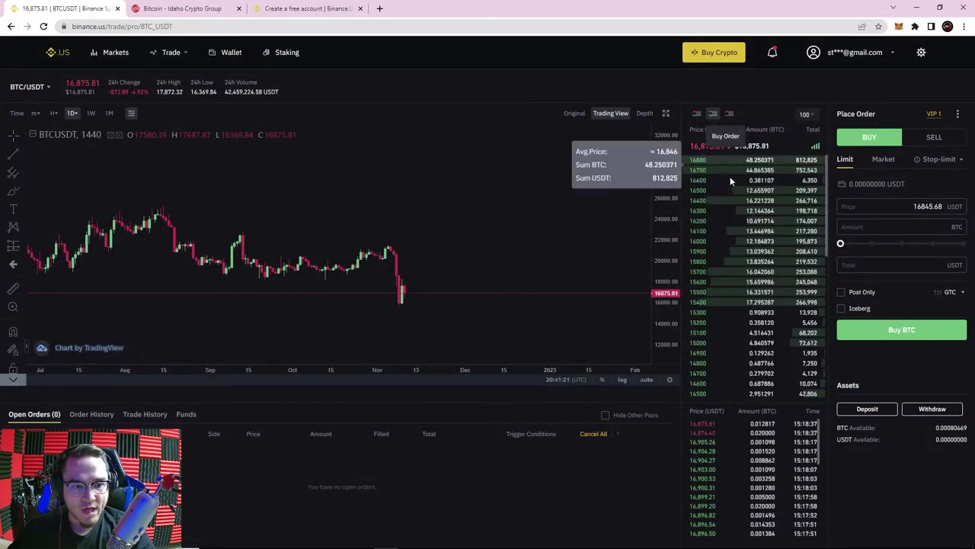
pyautogui.scroll(-3, 750, 238)
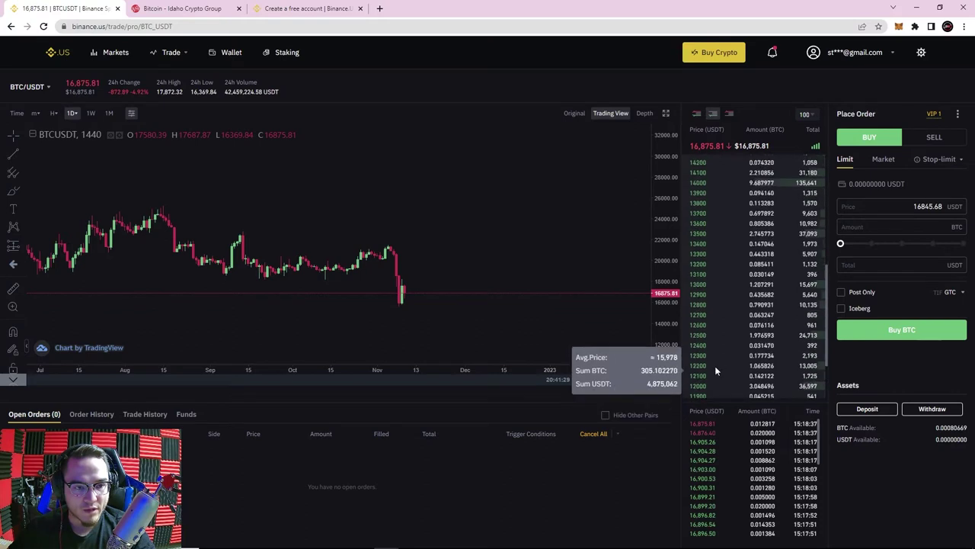
pyautogui.scroll(3, 715, 358)
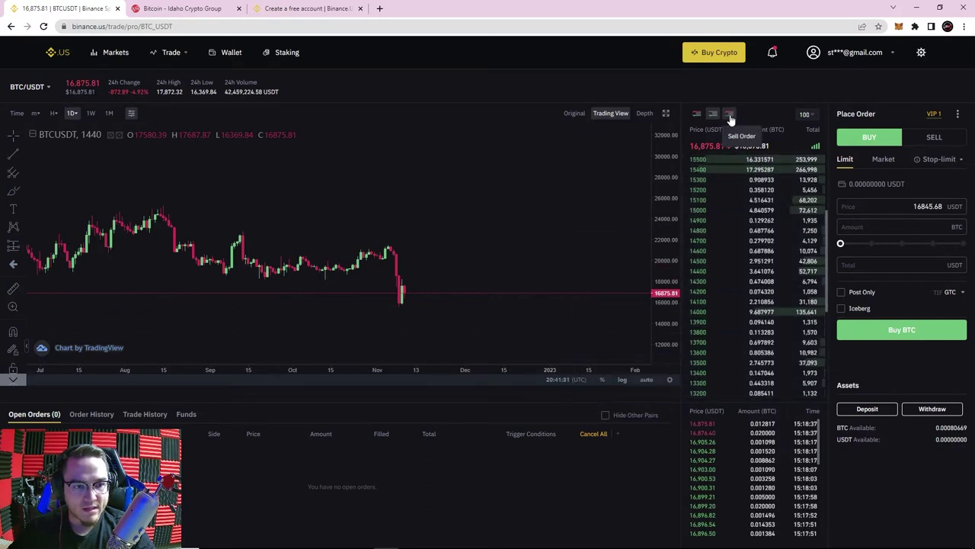
pyautogui.click(728, 114)
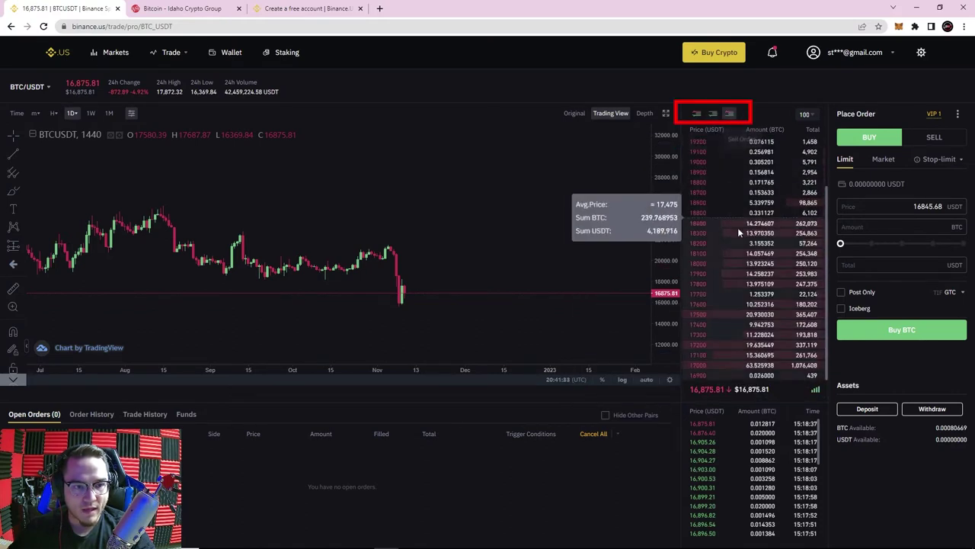
# Show both buy and sell orders in the BTC/USDT order book and group the prices by 0.01.
pyautogui.scroll(3, 754, 221)
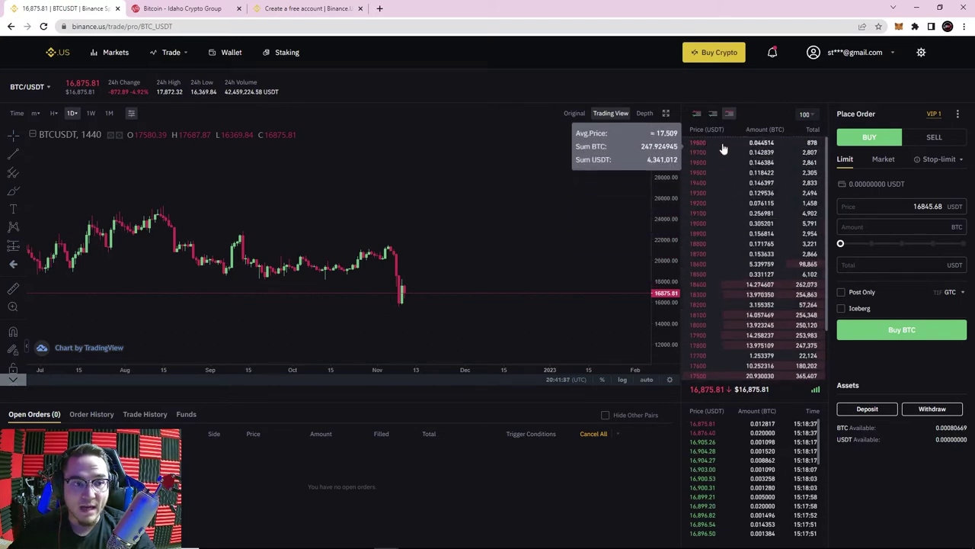
pyautogui.click(697, 115)
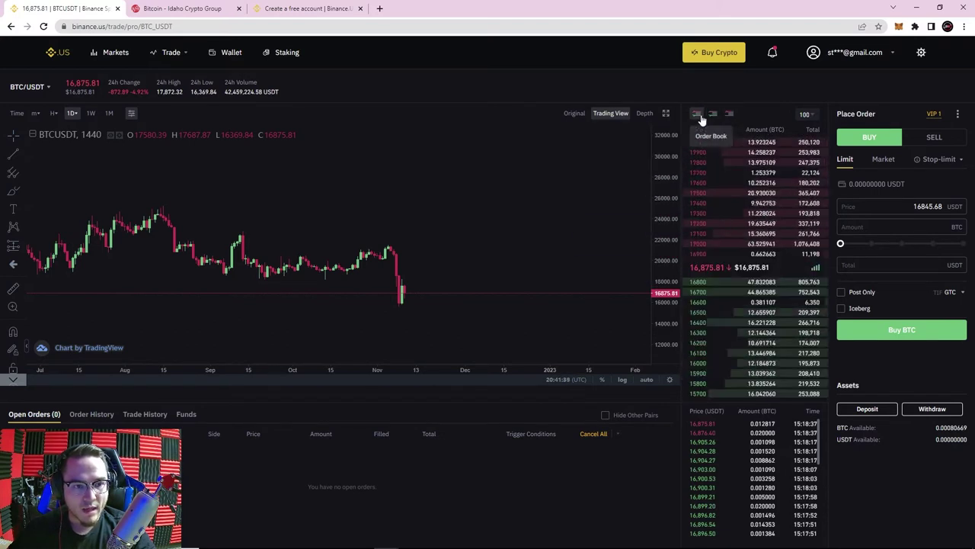
pyautogui.click(805, 114)
pyautogui.click(806, 127)
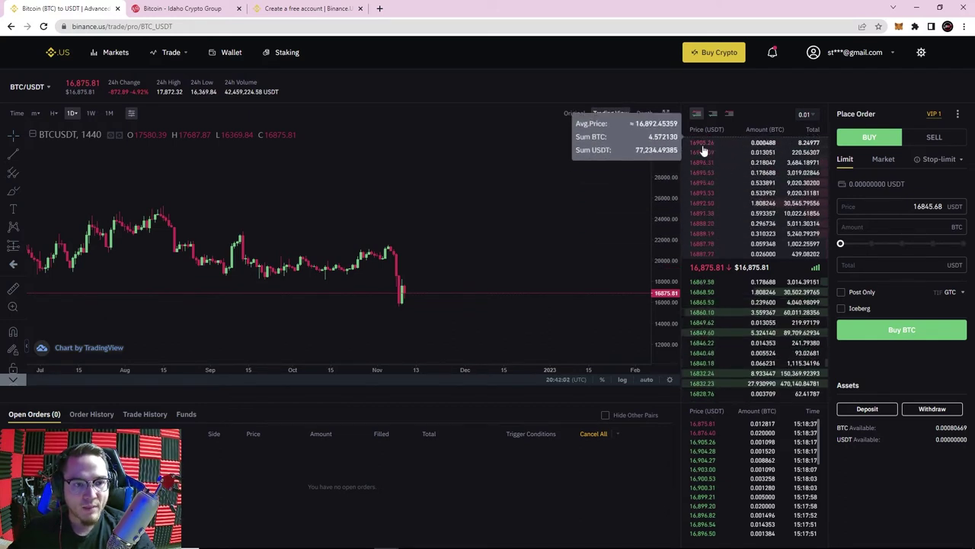
# Highlight the last traded BTC price between the ungrouped sell and buy orders and compare it with the nearest orders.
pyautogui.doubleClick(726, 268)
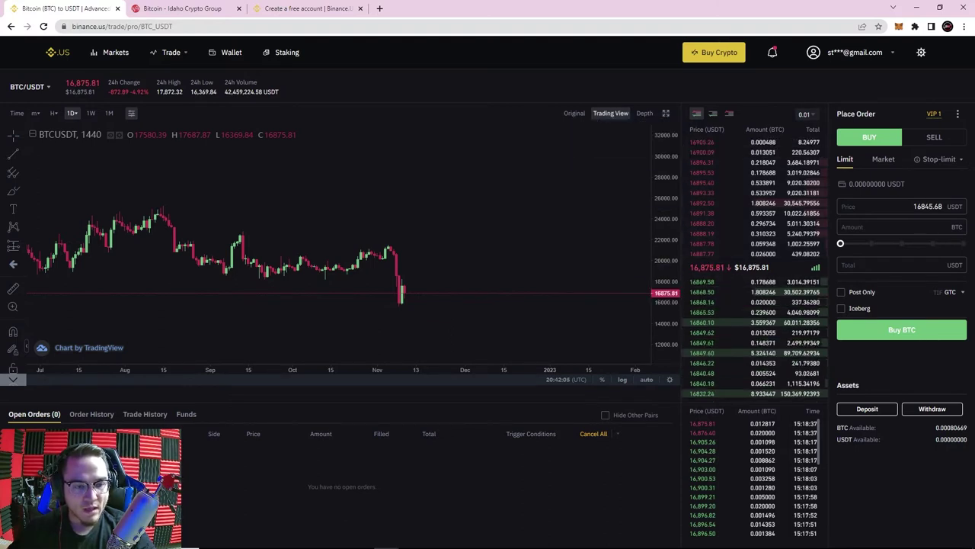
pyautogui.moveTo(700, 258)
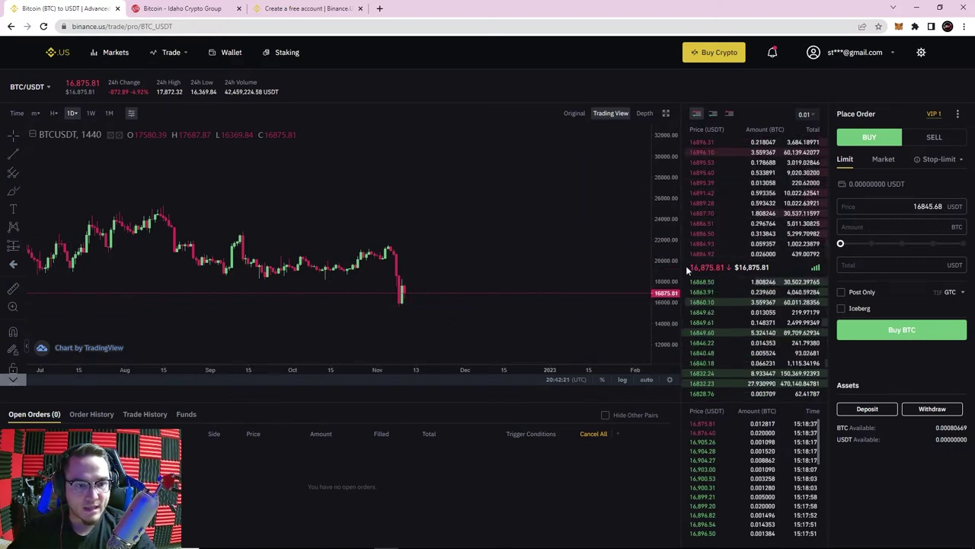
pyautogui.moveTo(687, 267); pyautogui.dragTo(710, 268)
pyautogui.click(724, 268)
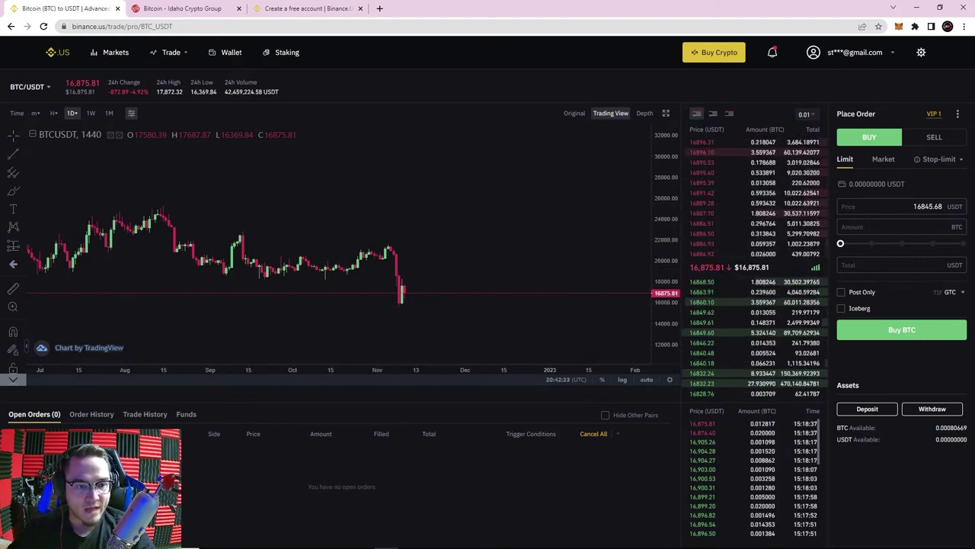
pyautogui.moveTo(688, 268); pyautogui.dragTo(723, 268)
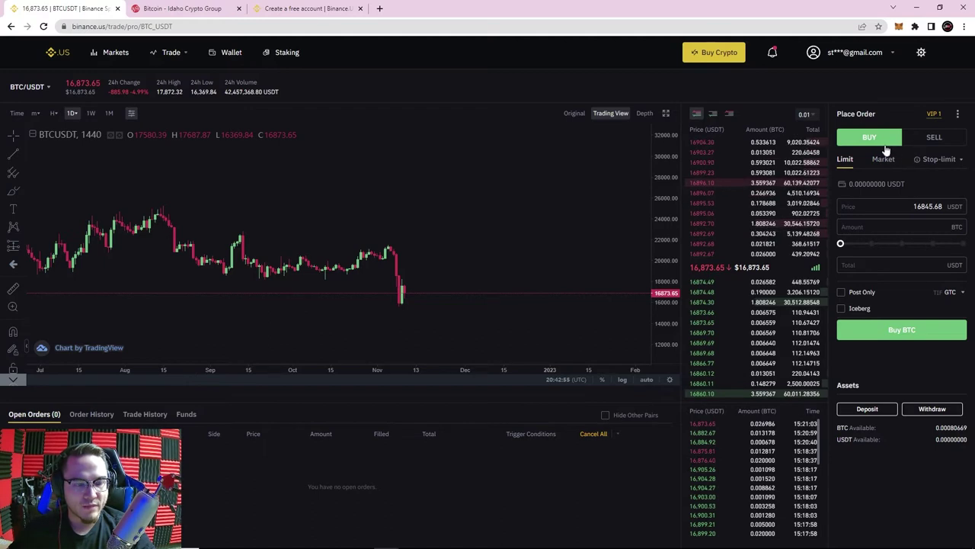
# Compare the sell and buy order forms and the Market, OCO and Limit order types, reading the OCO explanation and ending on Limit.
pyautogui.click(930, 139)
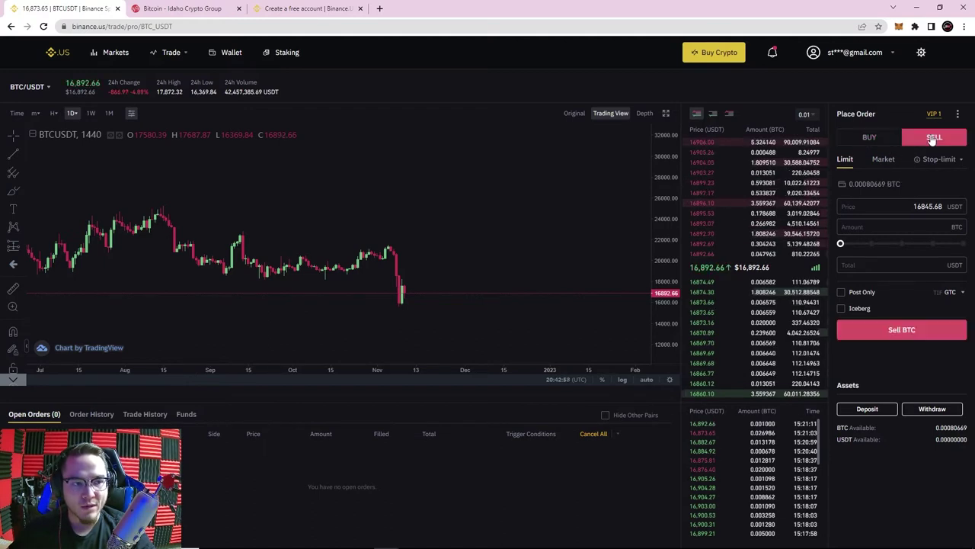
pyautogui.click(881, 144)
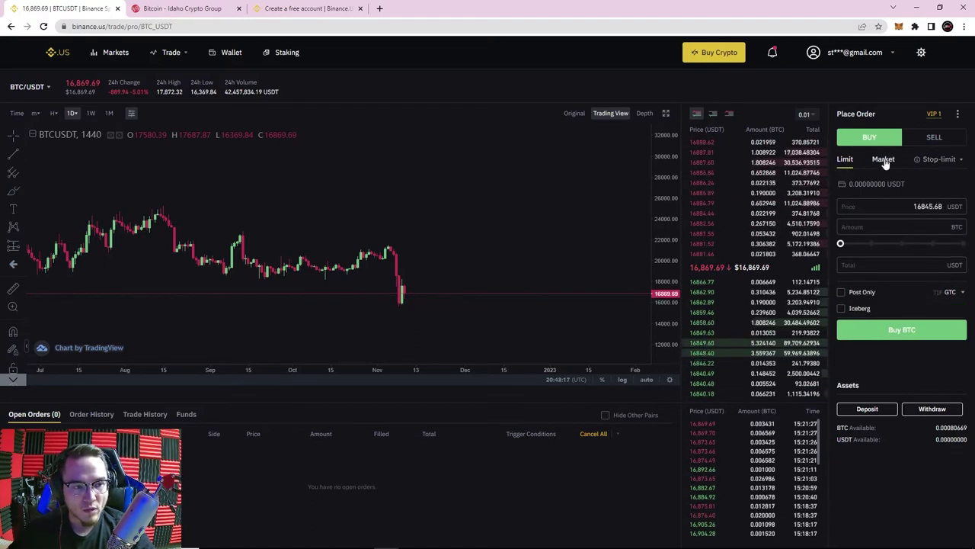
pyautogui.click(882, 160)
pyautogui.click(941, 159)
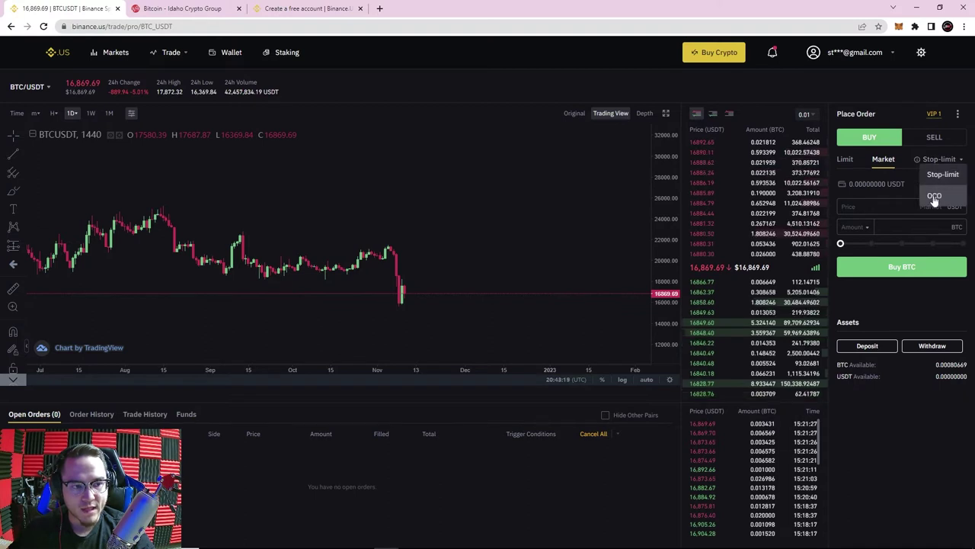
pyautogui.click(940, 197)
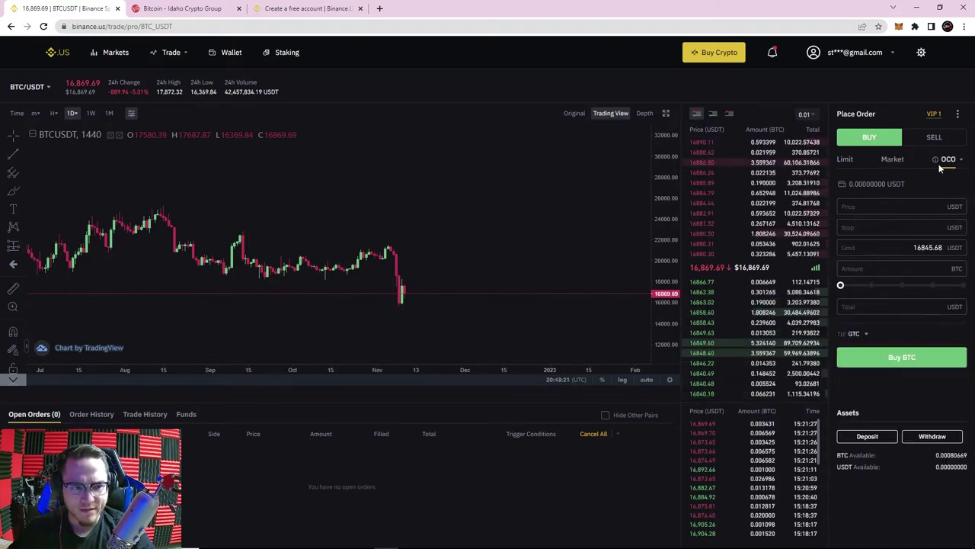
pyautogui.moveTo(936, 165)
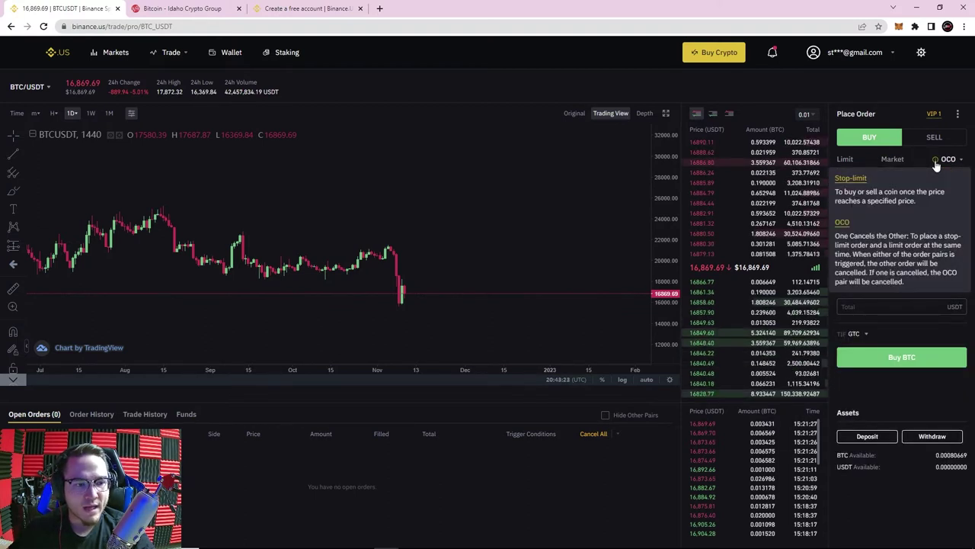
pyautogui.click(849, 160)
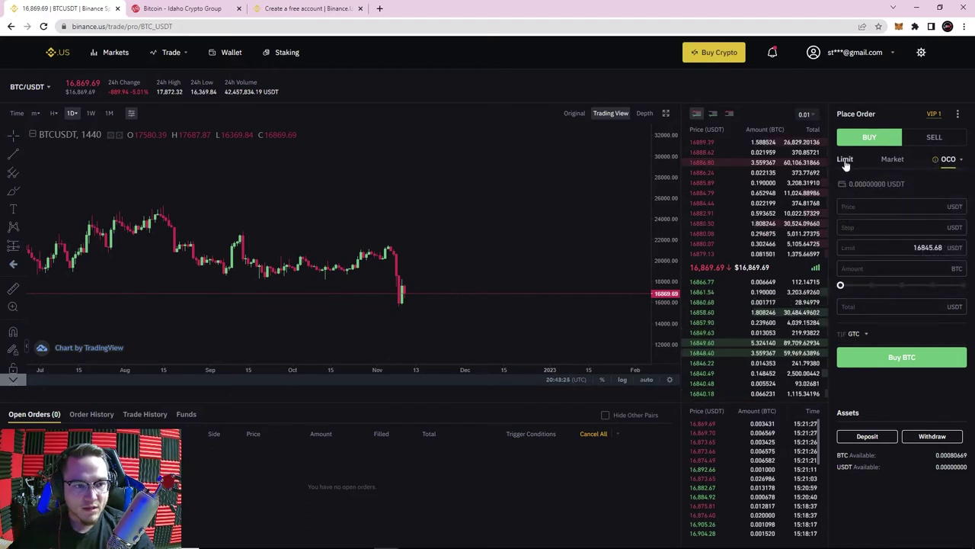
pyautogui.click(888, 160)
pyautogui.click(848, 160)
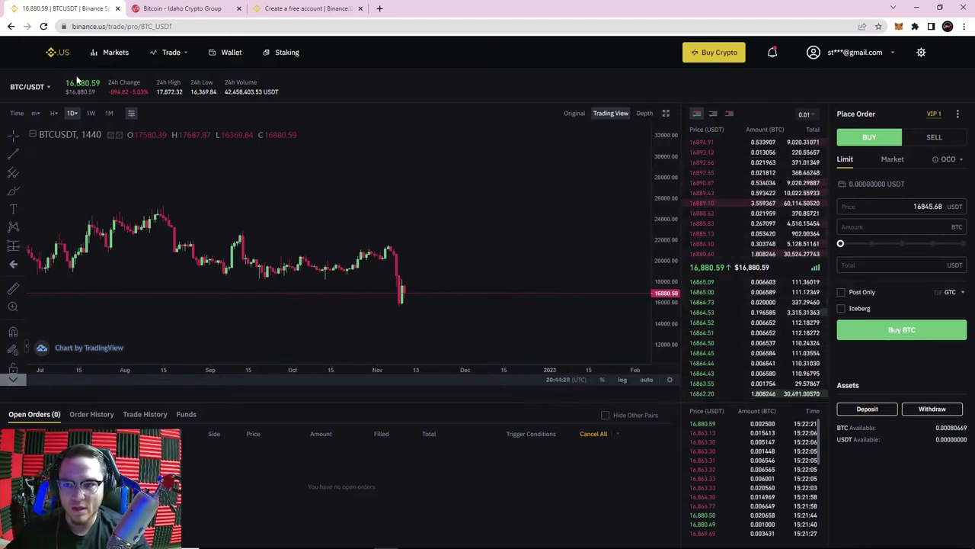
# Open the account dashboard and review the portfolio balance and the allocation of each asset.
pyautogui.click(59, 57)
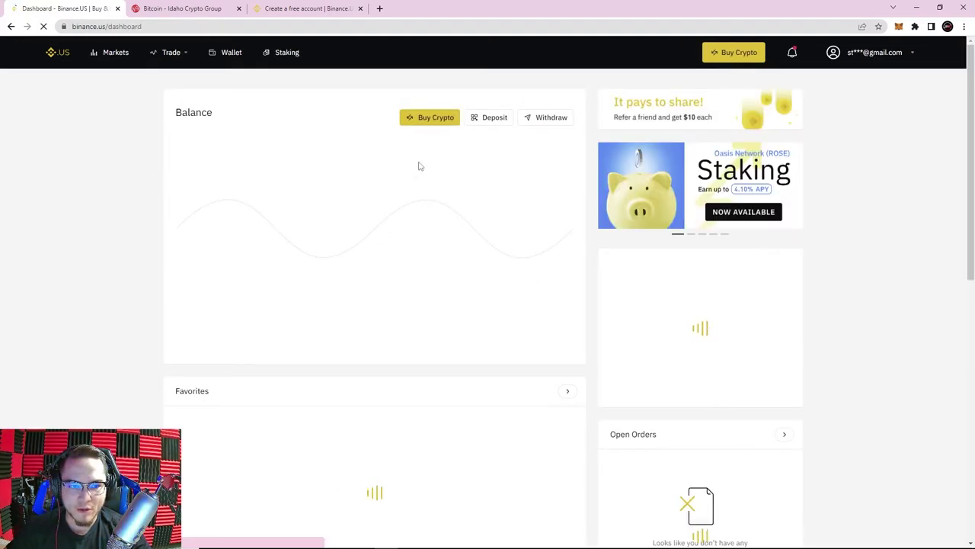
pyautogui.scroll(-1, 420, 348)
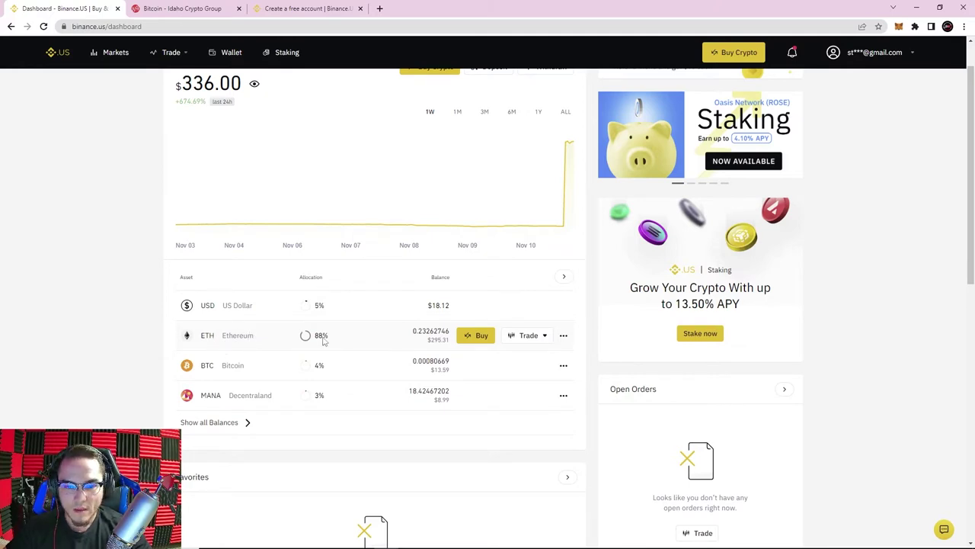
pyautogui.scroll(1, 274, 366)
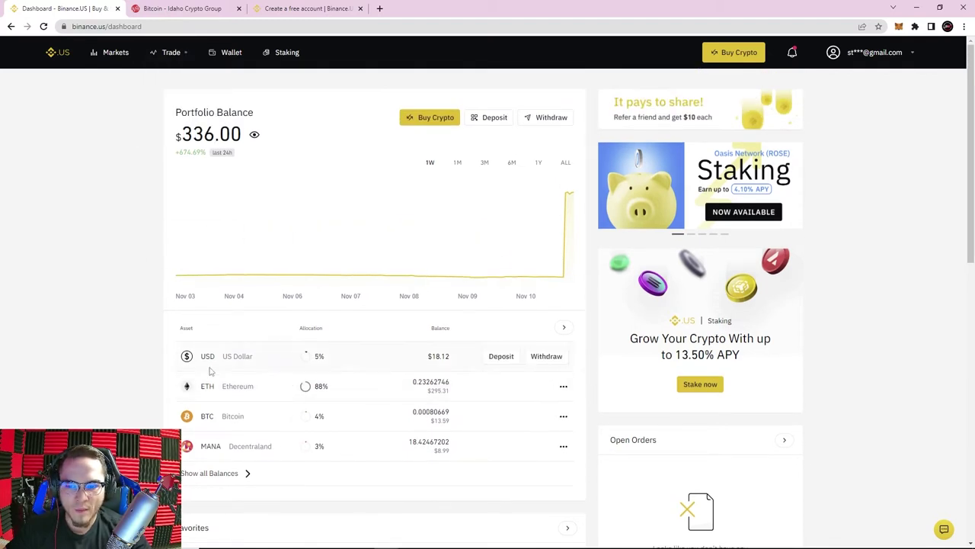
# Highlight the Ethereum holding in the dashboard's asset list as the coin to trade.
pyautogui.moveTo(176, 388); pyautogui.dragTo(250, 394)
pyautogui.click(249, 393)
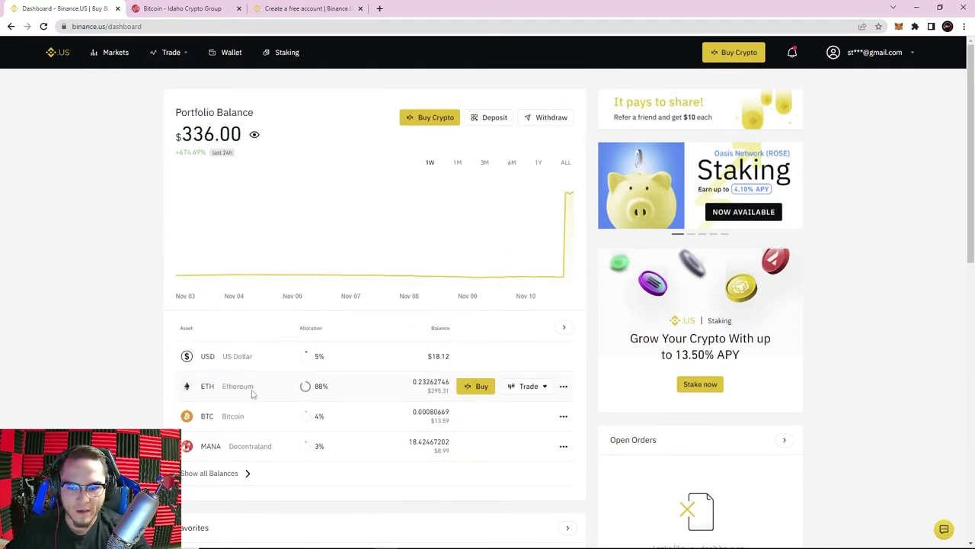
pyautogui.moveTo(254, 391); pyautogui.dragTo(203, 389)
pyautogui.click(203, 391)
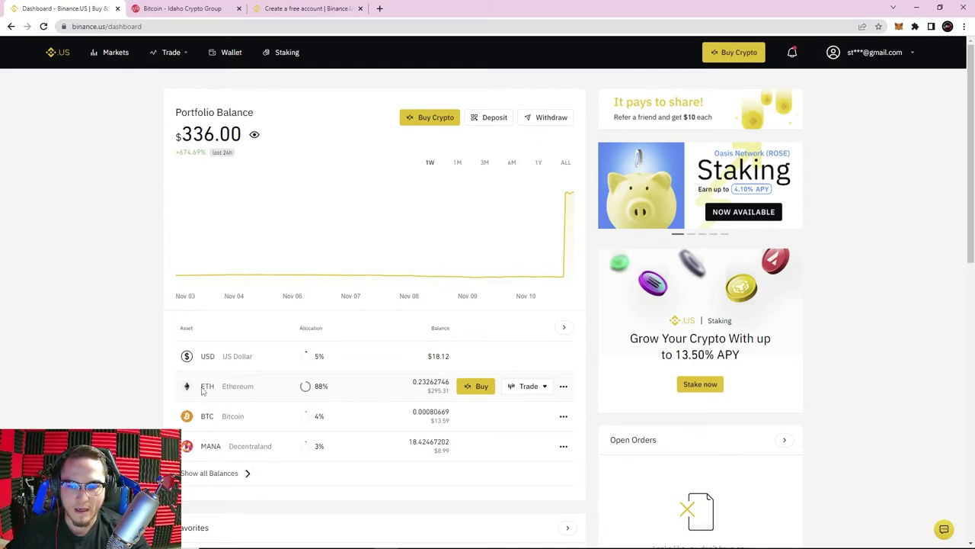
pyautogui.tripleClick(204, 391)
pyautogui.click(256, 394)
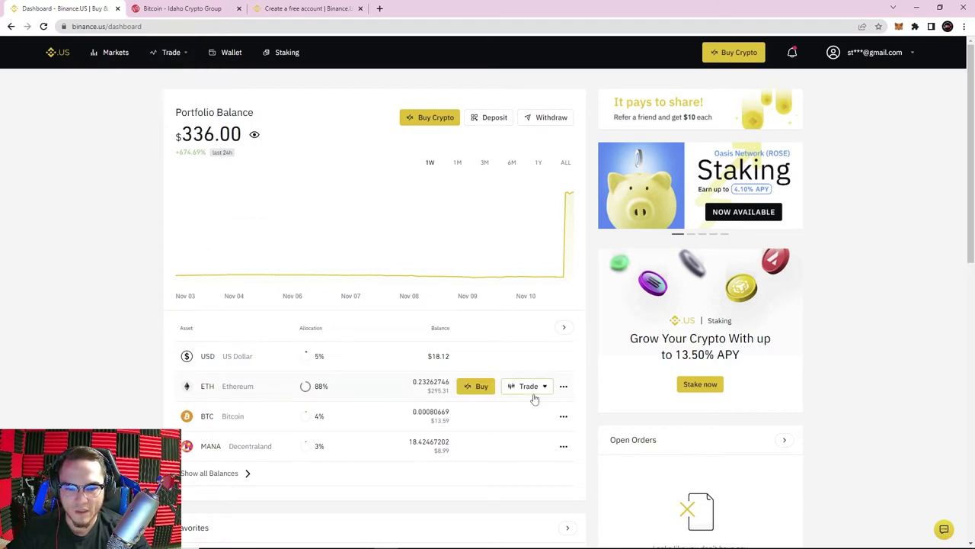
# Open the ETH/USDT trading page from the Ethereum holding's trade options and adjust the price chart's view.
pyautogui.moveTo(535, 387)
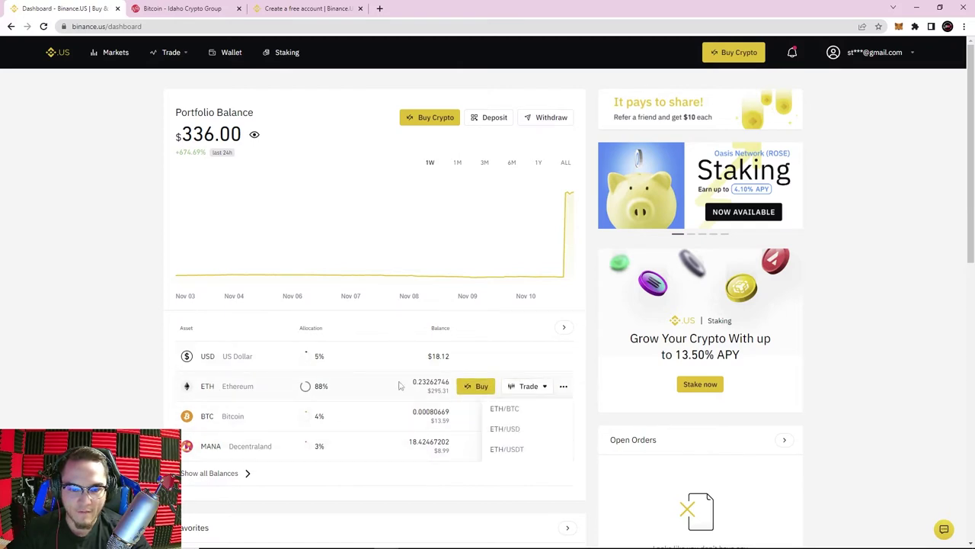
pyautogui.click(506, 450)
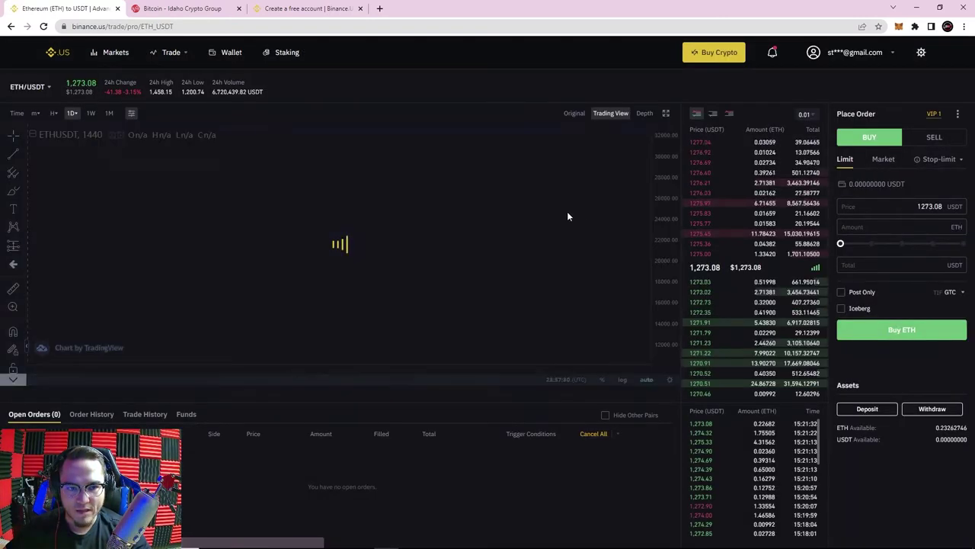
pyautogui.moveTo(657, 273); pyautogui.dragTo(561, 206)
pyautogui.moveTo(646, 240); pyautogui.dragTo(595, 235)
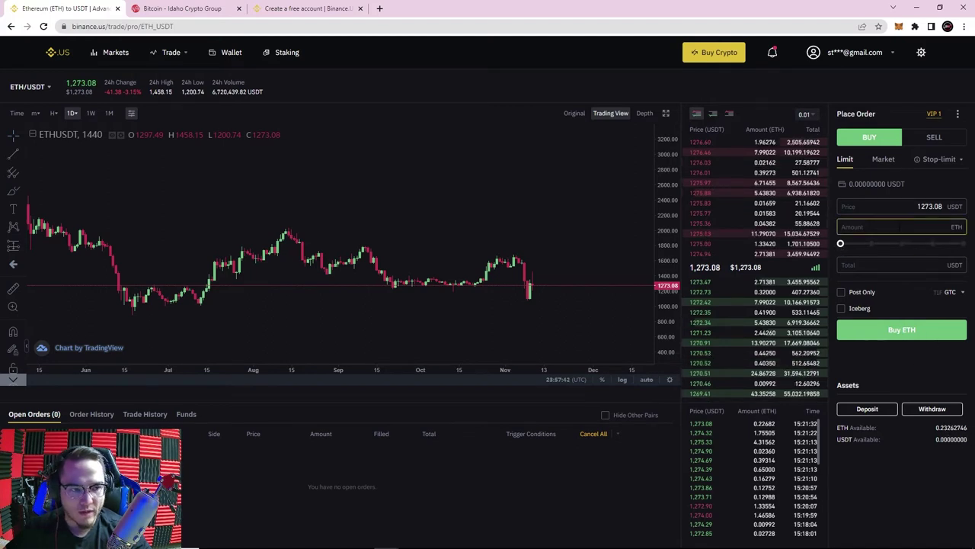
pyautogui.moveTo(30, 87)
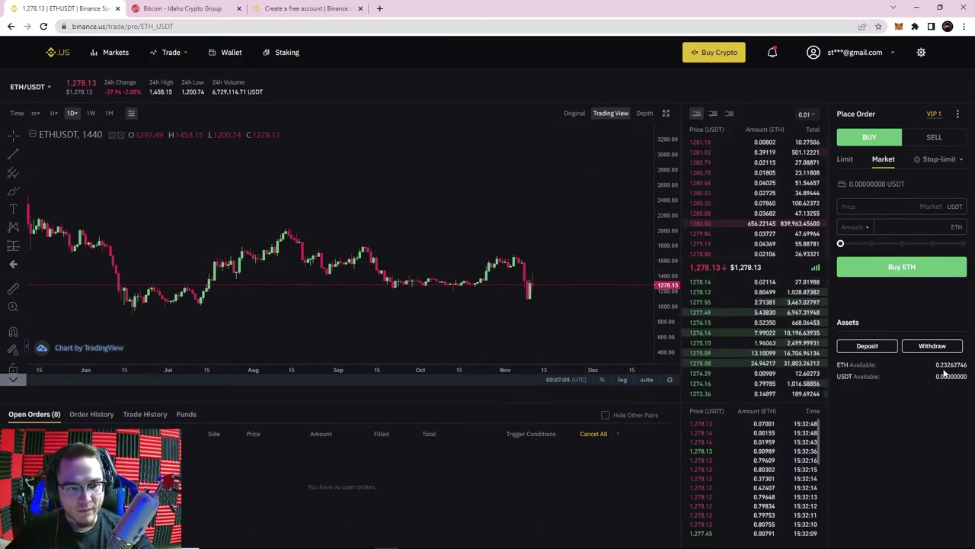
# Set the ETH/USDT order form to a market sell order and highlight the last traded price in the order book.
pyautogui.click(865, 159)
pyautogui.click(917, 139)
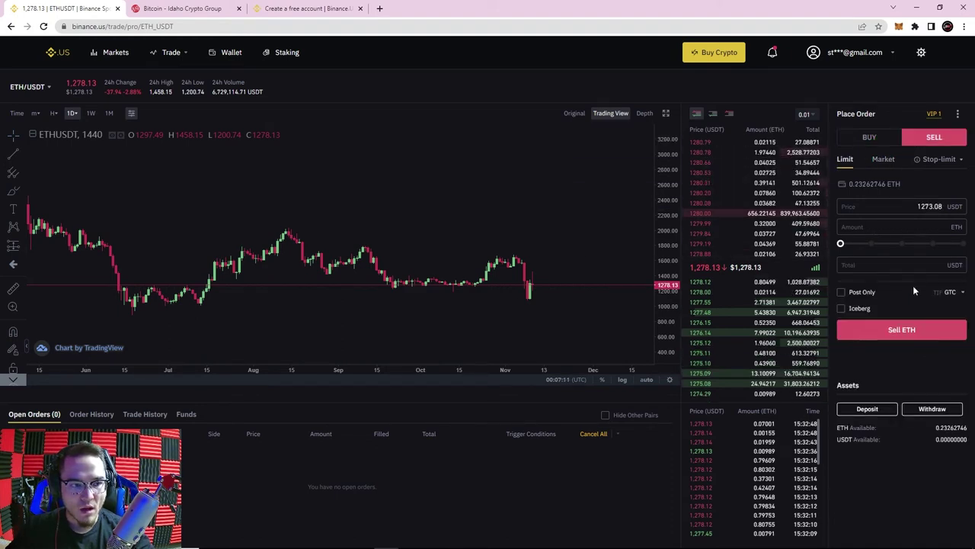
pyautogui.click(883, 158)
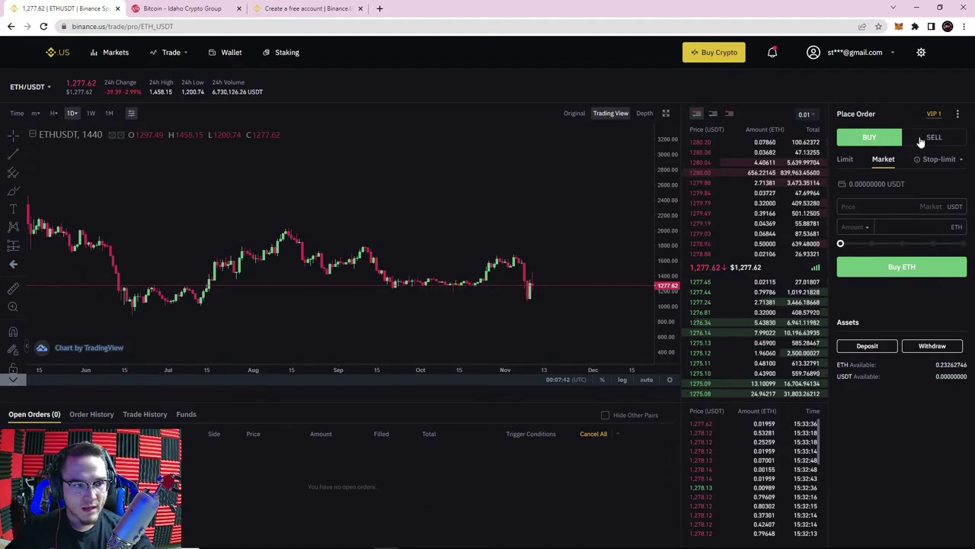
pyautogui.click(919, 141)
pyautogui.click(879, 141)
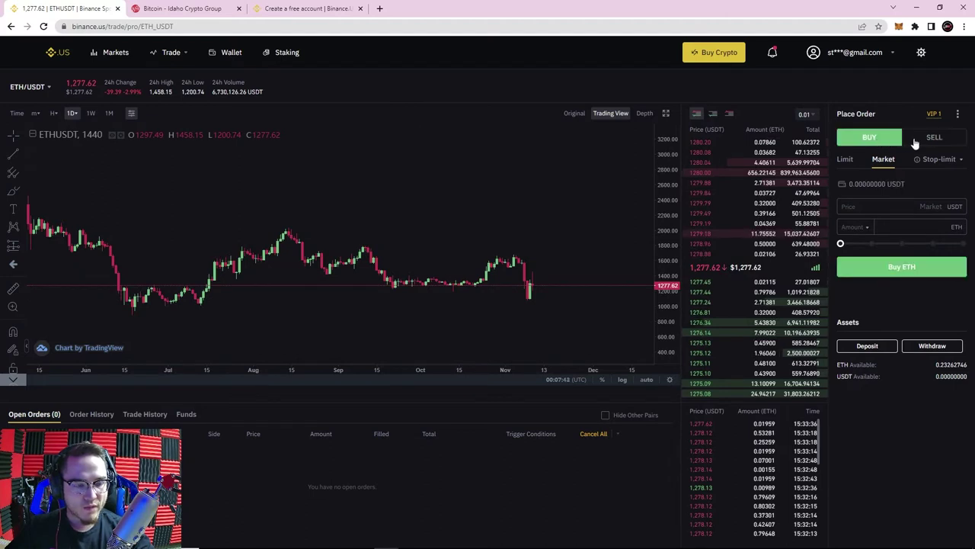
pyautogui.click(919, 142)
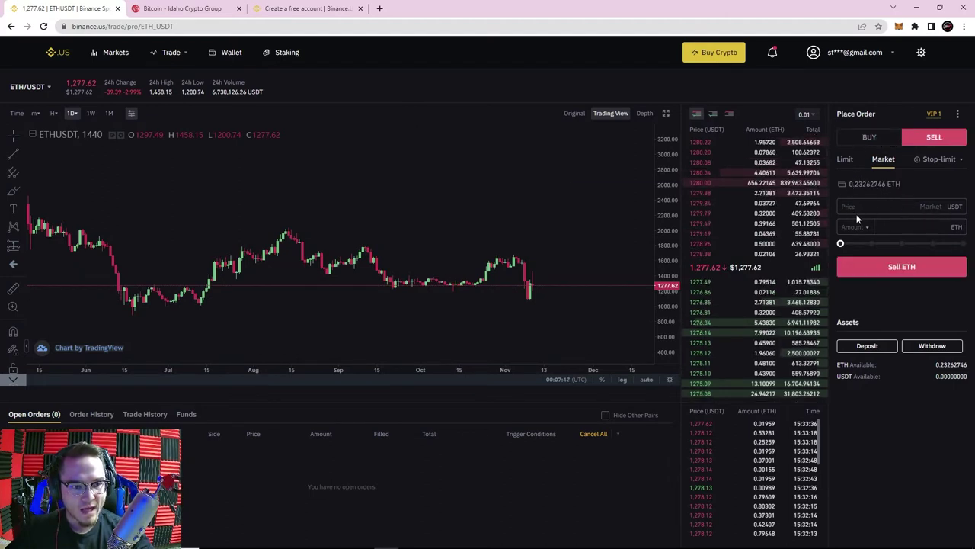
pyautogui.doubleClick(708, 268)
pyautogui.click(726, 266)
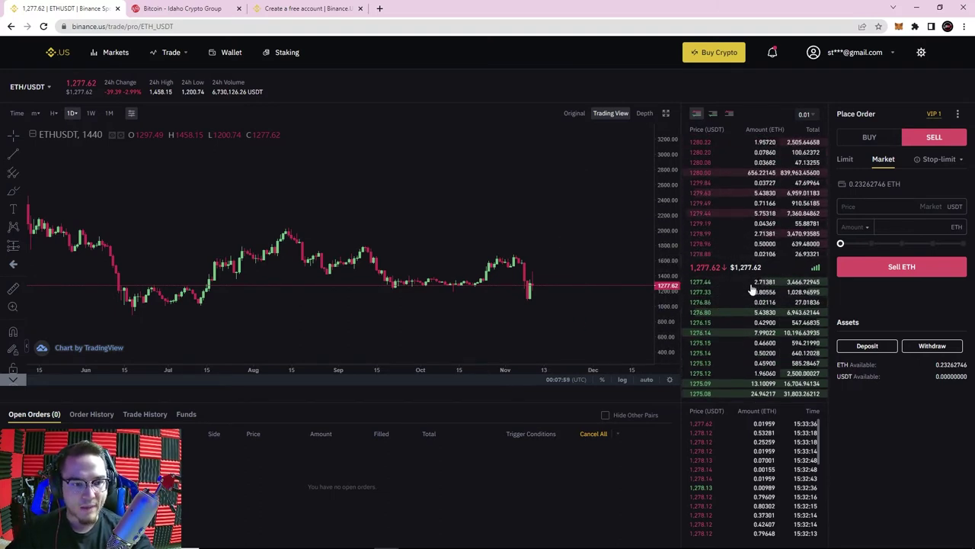
# Switch the market sell order's quantity entry from Amount in ETH to Total in USDT.
pyautogui.click(856, 227)
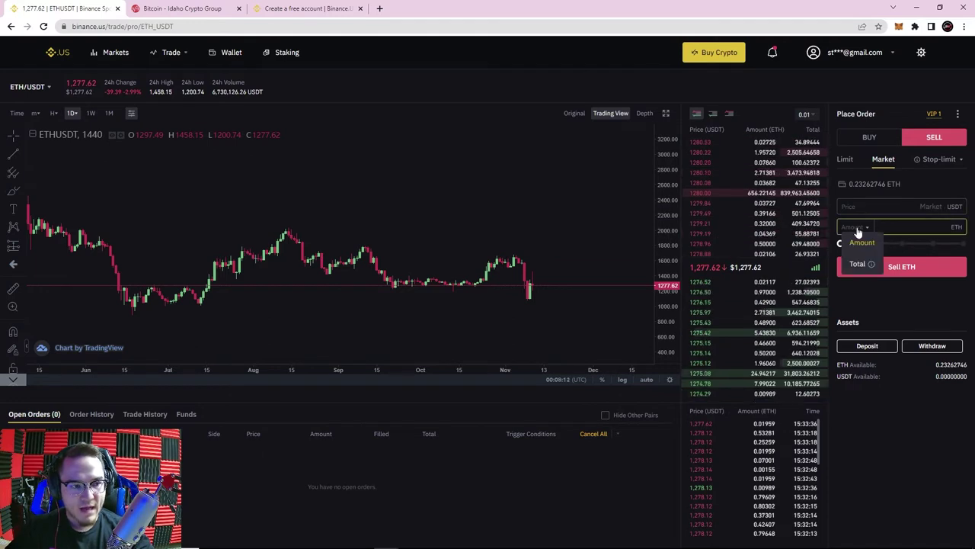
pyautogui.click(857, 231)
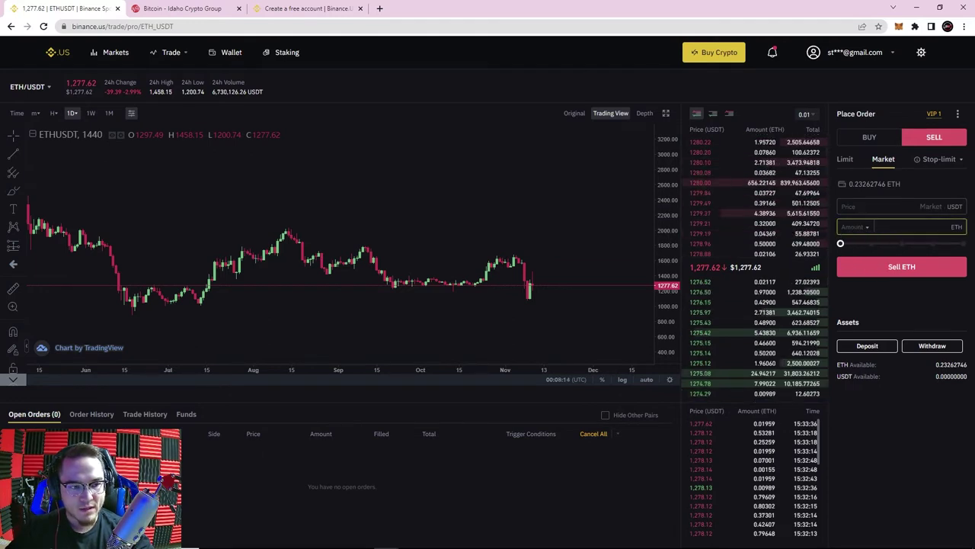
pyautogui.click(857, 232)
pyautogui.click(858, 264)
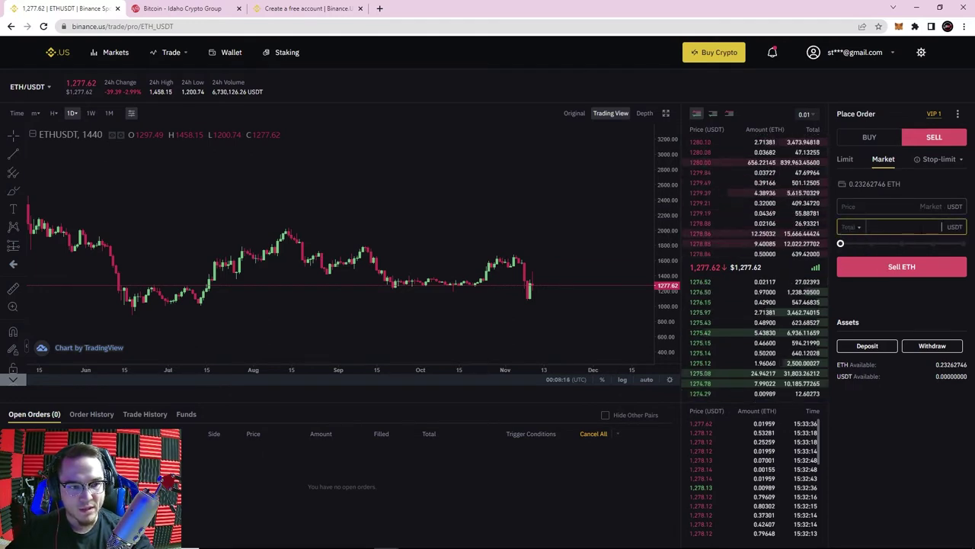
# Enter the sell quantity as Amount, set it to 100% of the available ETH (0.23262), and place the market sell order.
pyautogui.click(852, 227)
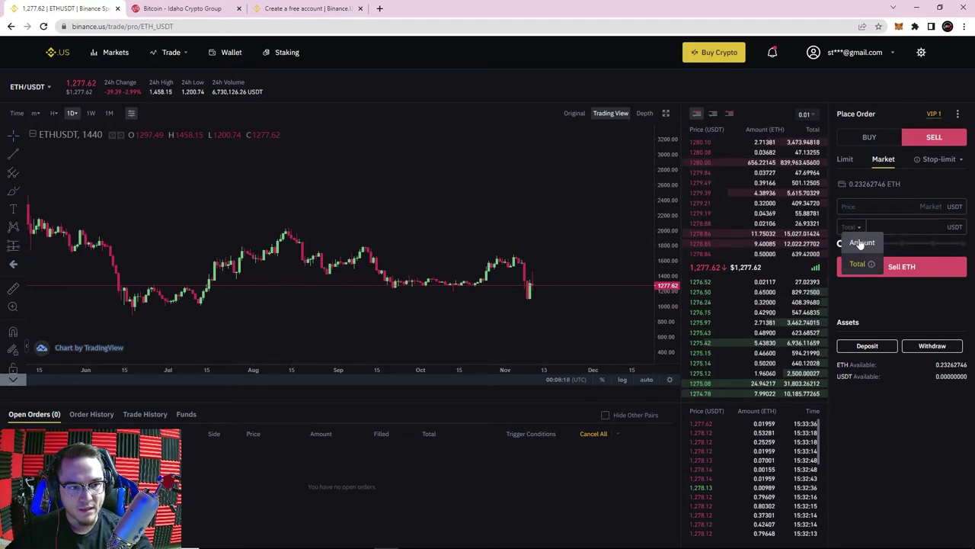
pyautogui.click(863, 243)
pyautogui.moveTo(840, 244); pyautogui.dragTo(963, 244)
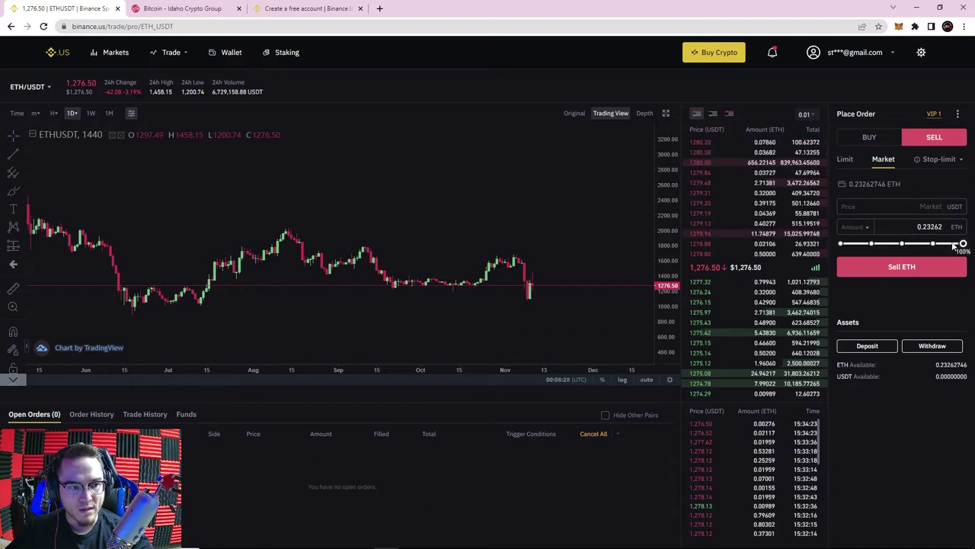
pyautogui.click(919, 268)
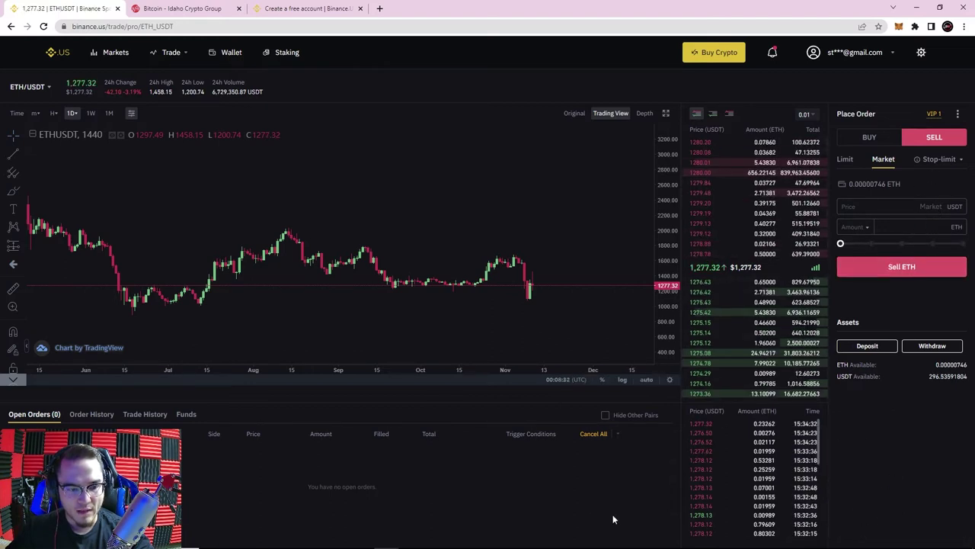
# Open the order history and highlight the executed ETH sell order's average price and total.
pyautogui.click(91, 414)
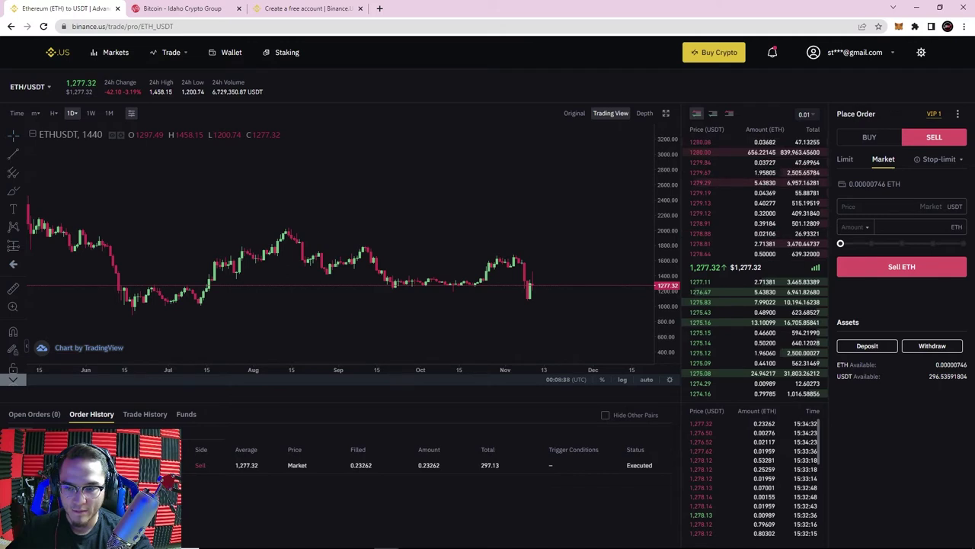
pyautogui.moveTo(233, 465); pyautogui.dragTo(259, 466)
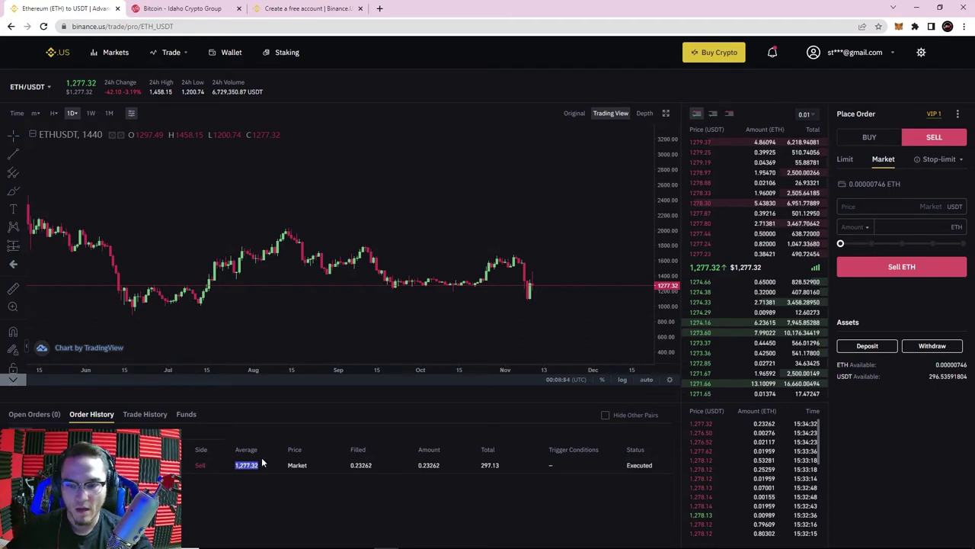
pyautogui.doubleClick(237, 465)
pyautogui.click(320, 470)
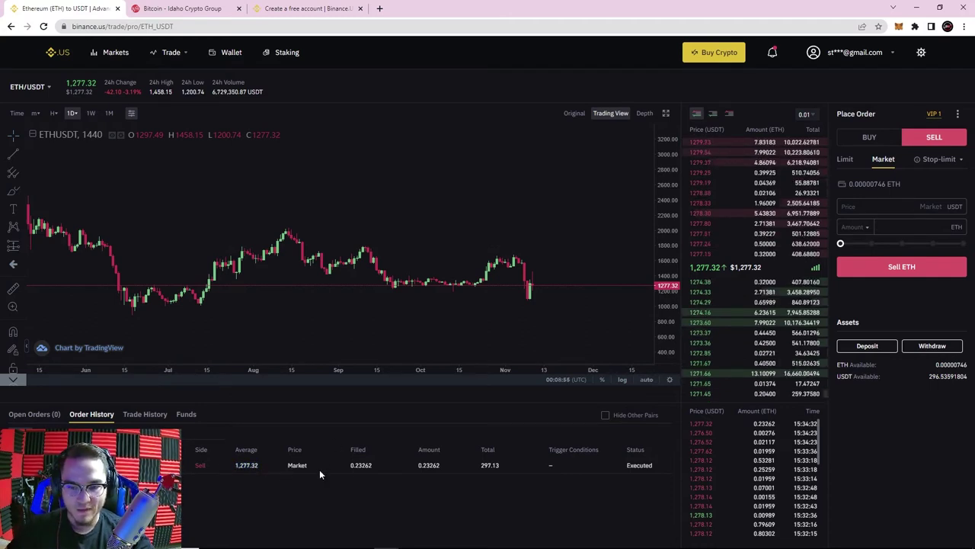
pyautogui.doubleClick(351, 464)
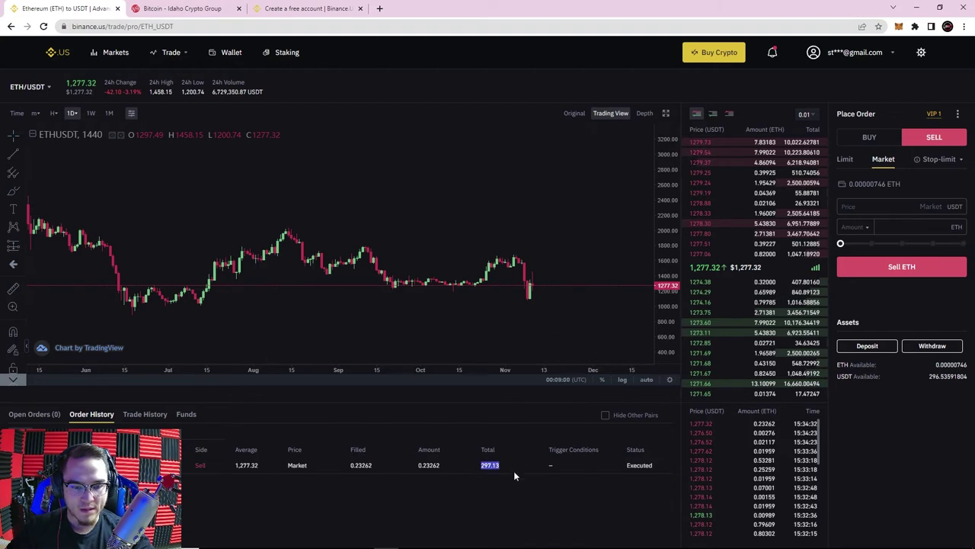
pyautogui.moveTo(478, 466); pyautogui.dragTo(520, 468)
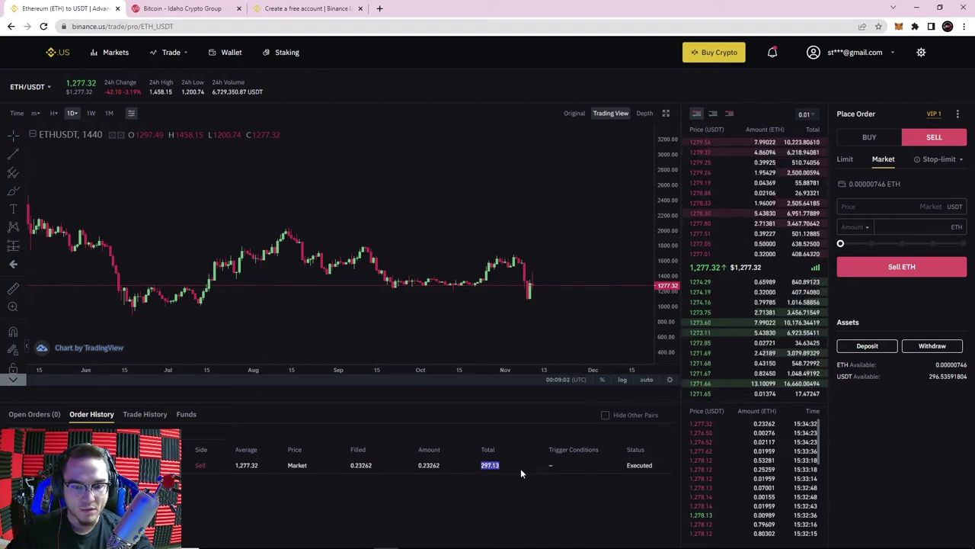
# Open the wallet and check the Tether (USDT) balance in the asset list.
pyautogui.click(230, 52)
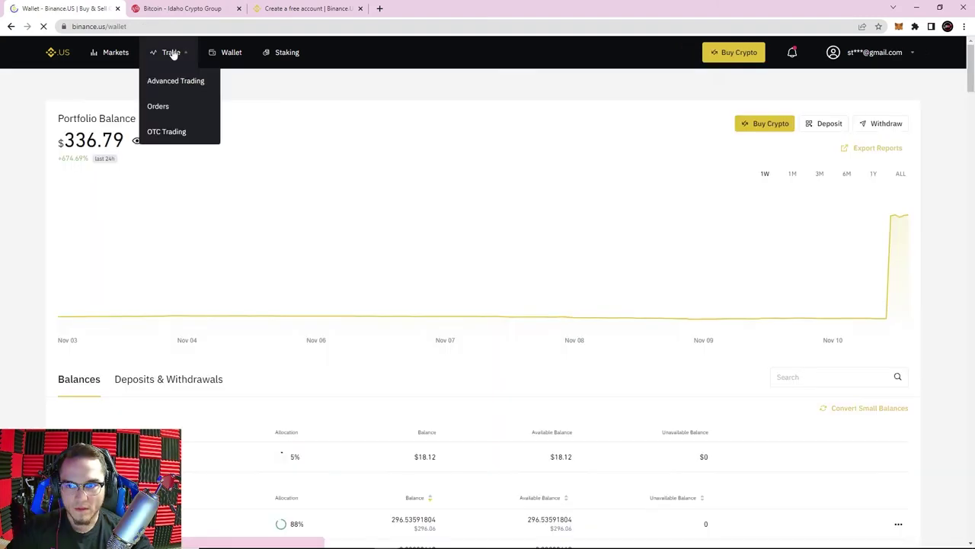
pyautogui.scroll(-2, 348, 185)
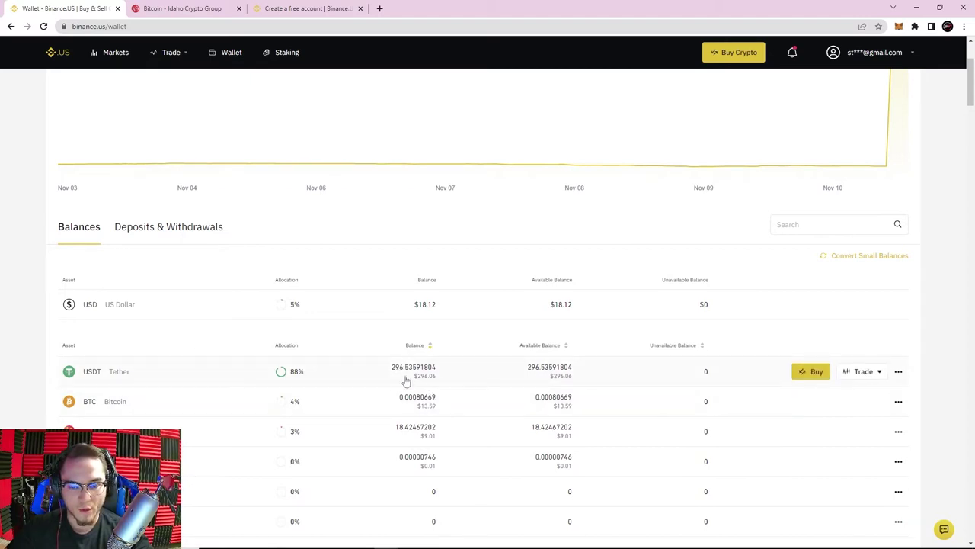
pyautogui.scroll(2, 412, 366)
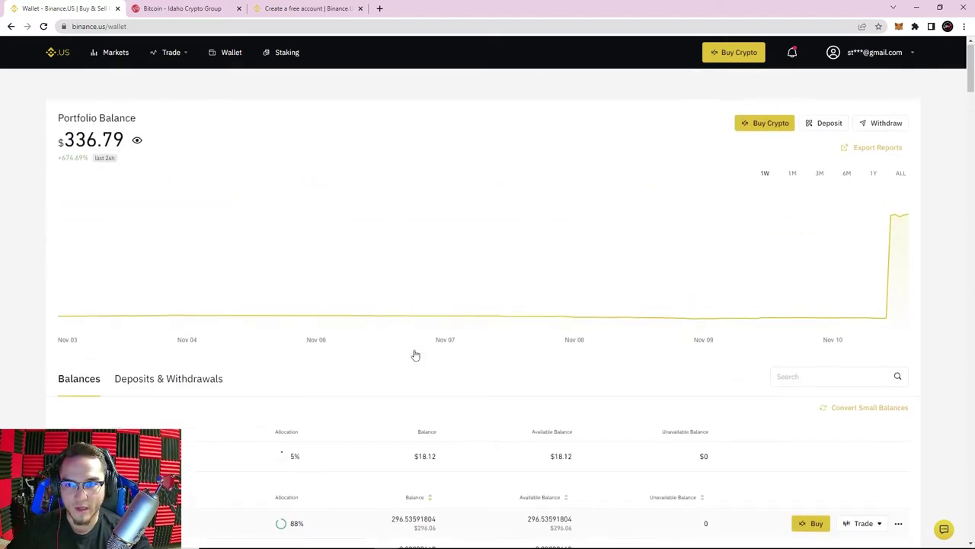
# Open the advanced trading page and search the USDT token pairs for "ada" to load ADA/USDT.
pyautogui.click(173, 82)
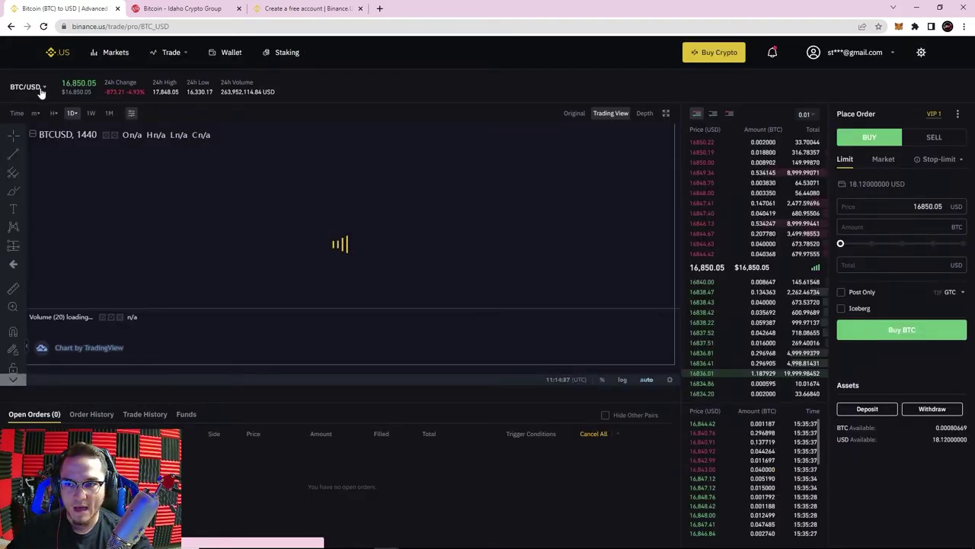
pyautogui.click(31, 87)
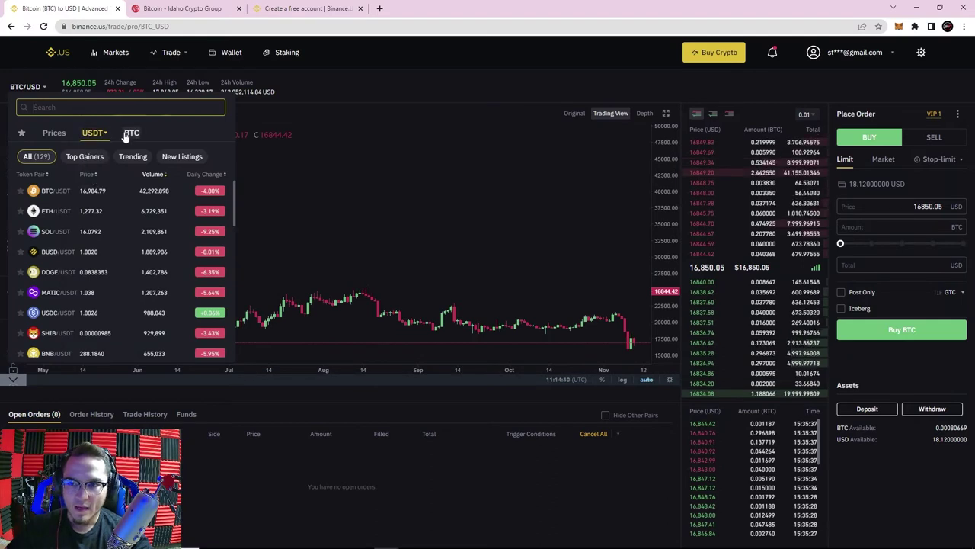
pyautogui.moveTo(94, 133)
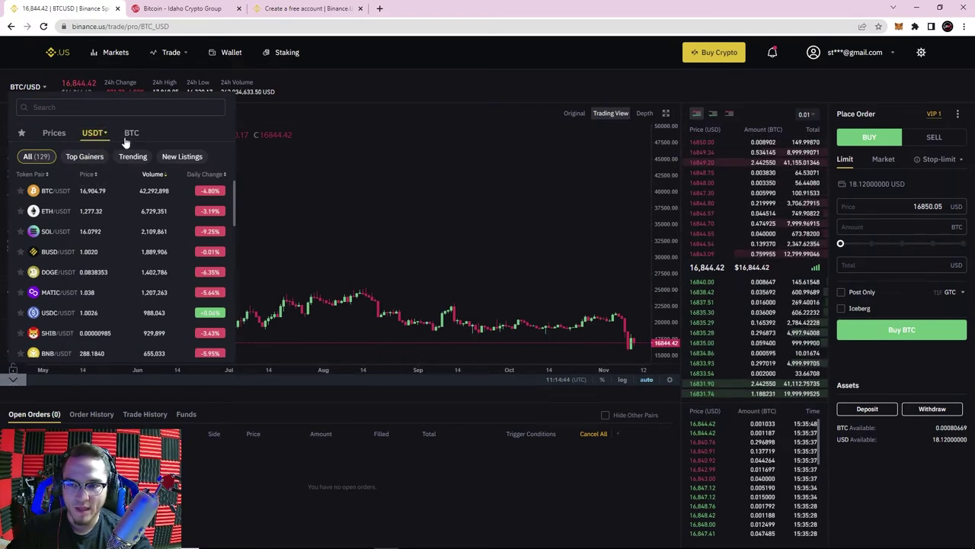
pyautogui.click(60, 108)
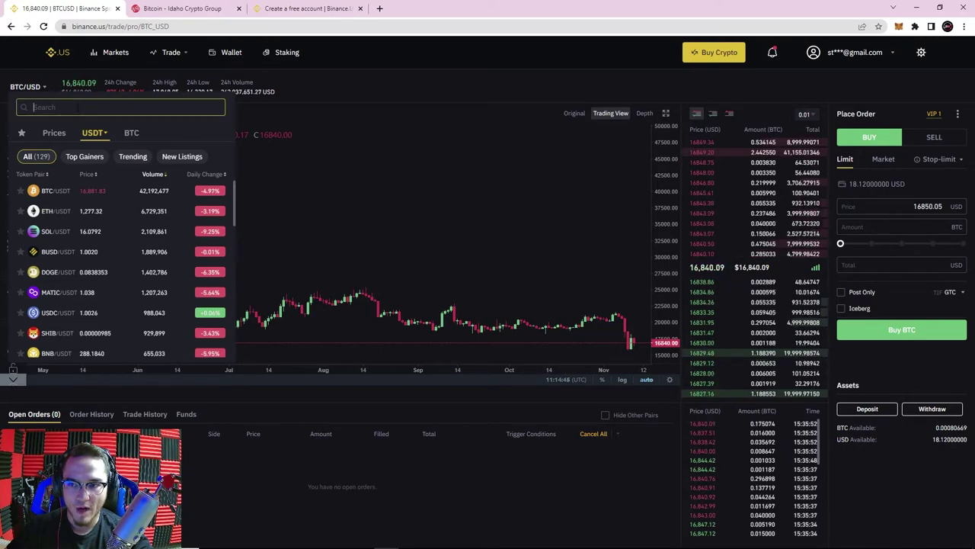
pyautogui.write('ada')
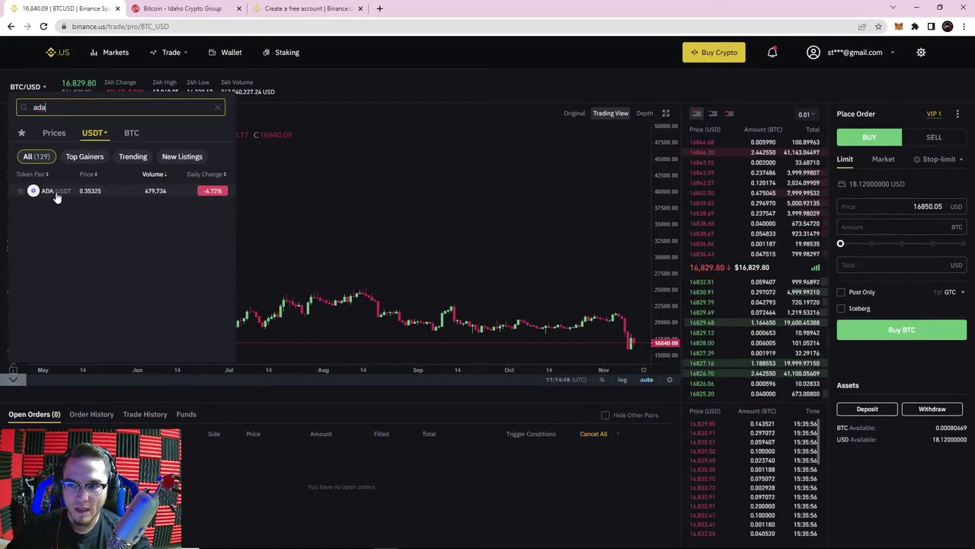
# Set the ADA/USDT buy order to Market type and switch its quantity entry from Amount to Total in USDT.
pyautogui.click(882, 160)
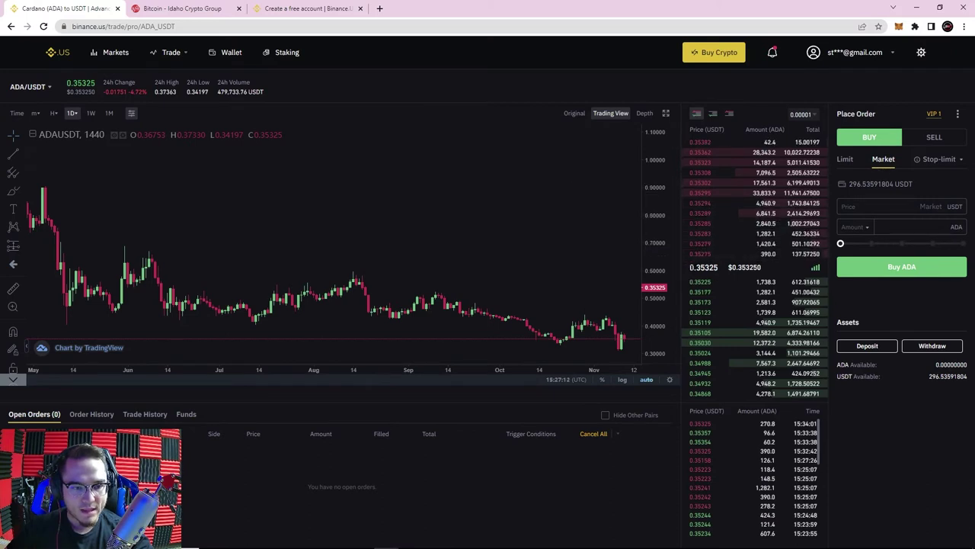
pyautogui.moveTo(691, 267); pyautogui.dragTo(722, 272)
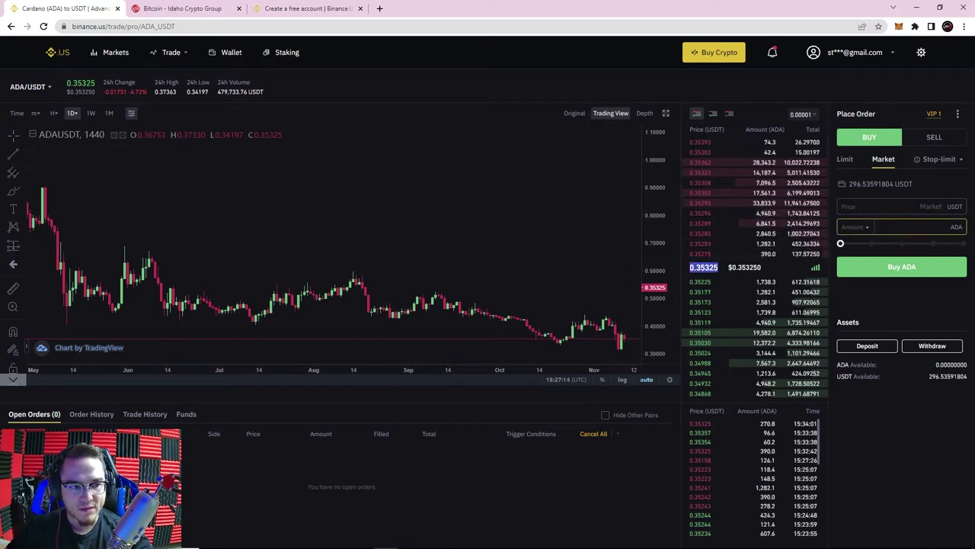
pyautogui.click(856, 228)
pyautogui.click(856, 265)
pyautogui.click(844, 221)
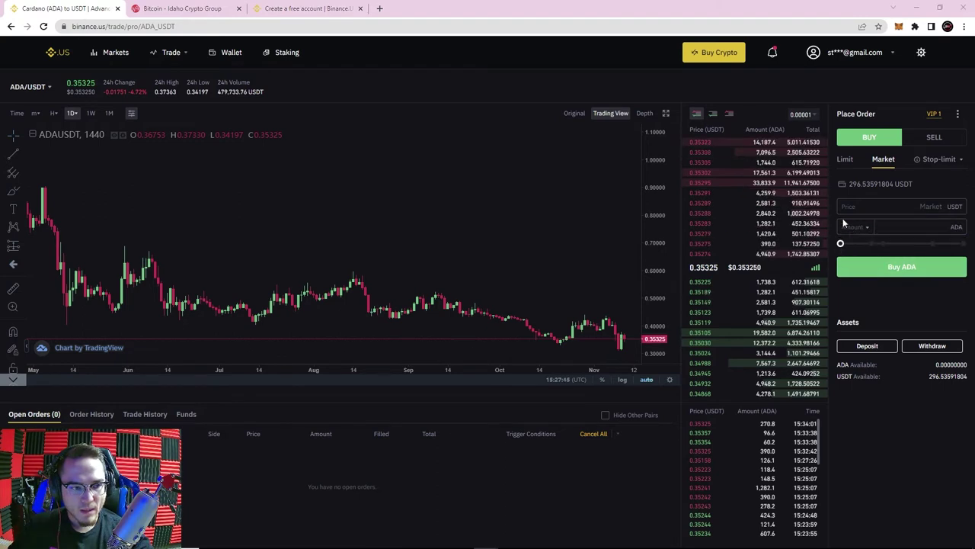
pyautogui.click(845, 242)
pyautogui.click(859, 228)
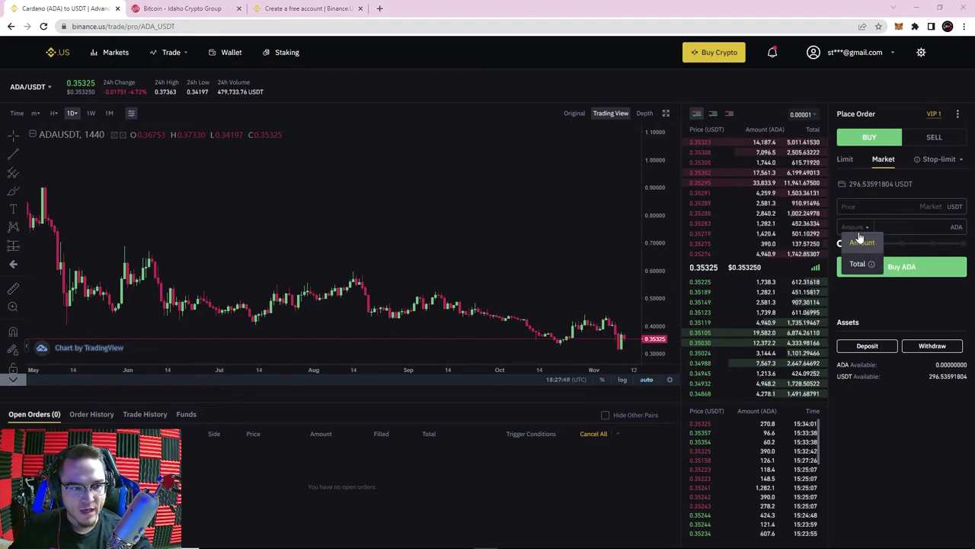
pyautogui.click(859, 229)
pyautogui.click(860, 230)
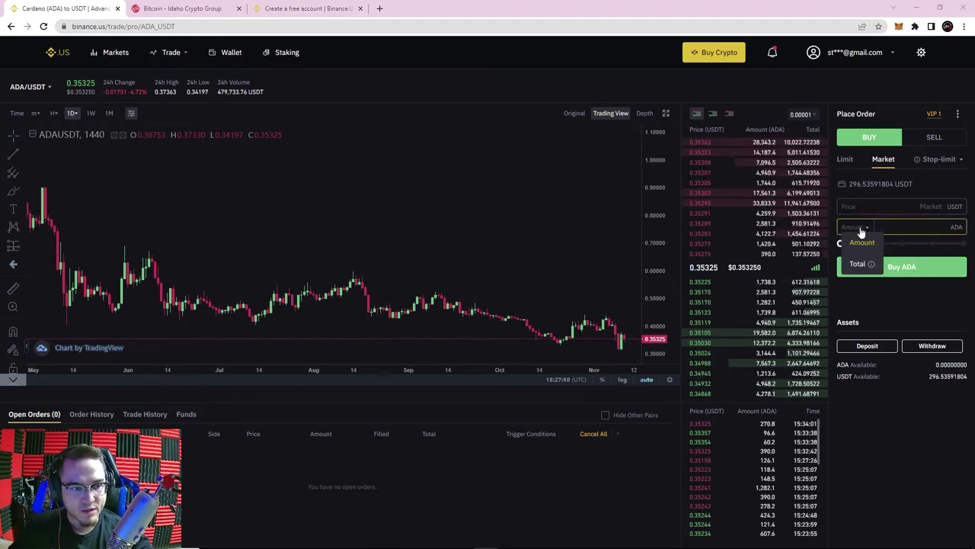
pyautogui.click(858, 264)
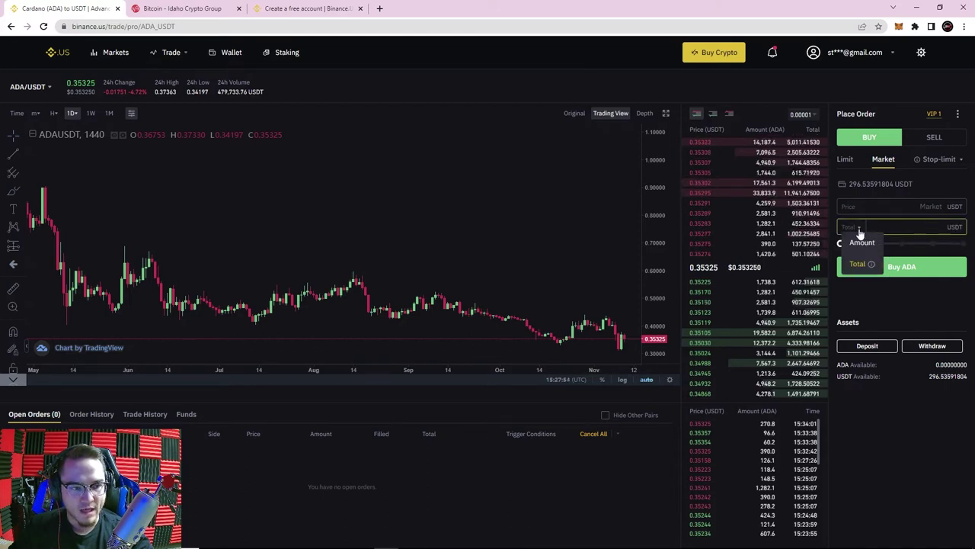
# Enter a total of 75 USDT and place the market buy order for ADA.
pyautogui.click(908, 226)
pyautogui.write('75')
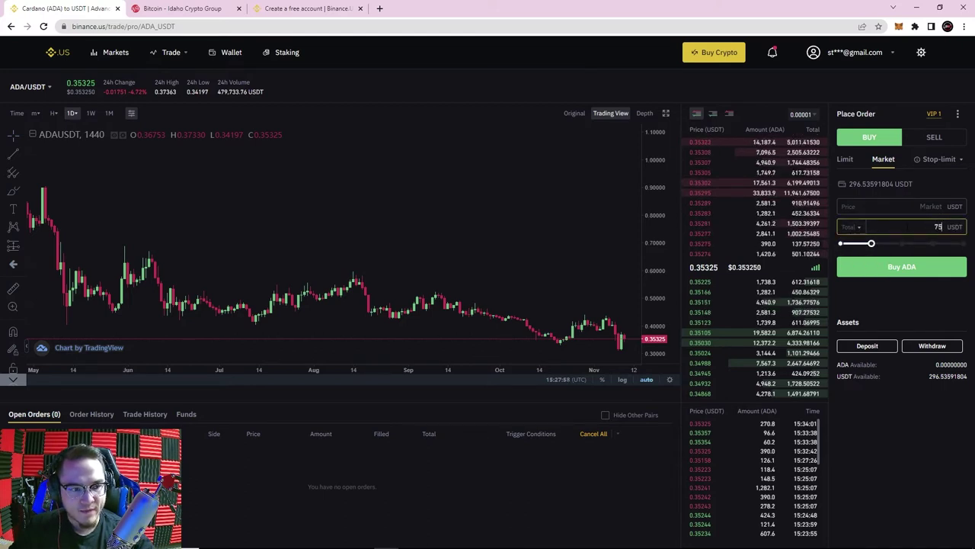
pyautogui.click(894, 305)
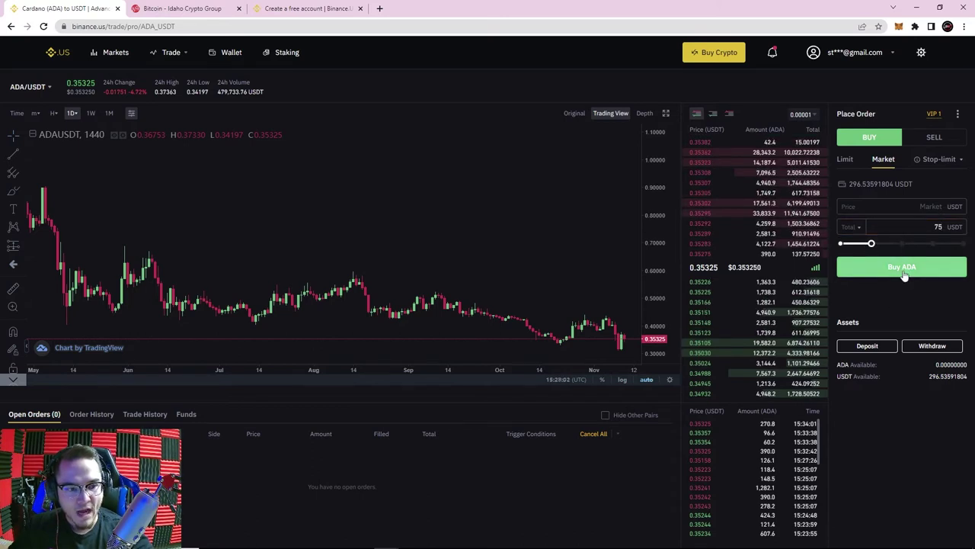
pyautogui.click(904, 273)
# Open the order history and highlight the ADA buy order's total and amount.
pyautogui.click(90, 415)
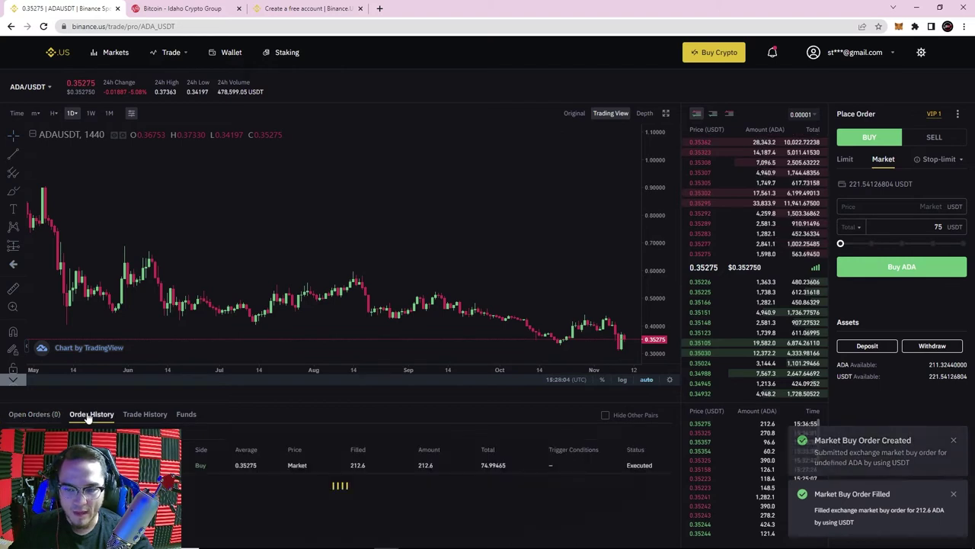
pyautogui.moveTo(480, 465); pyautogui.dragTo(493, 465)
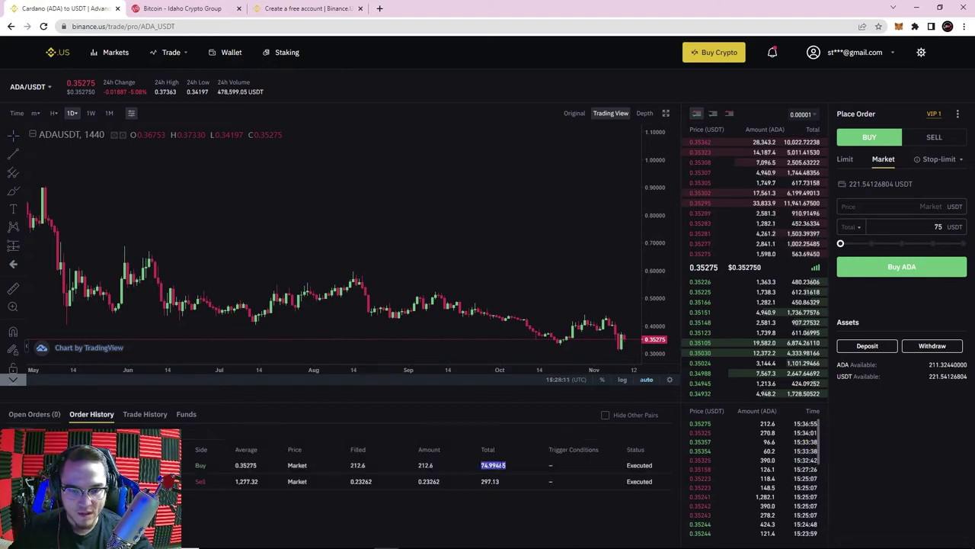
pyautogui.click(480, 468)
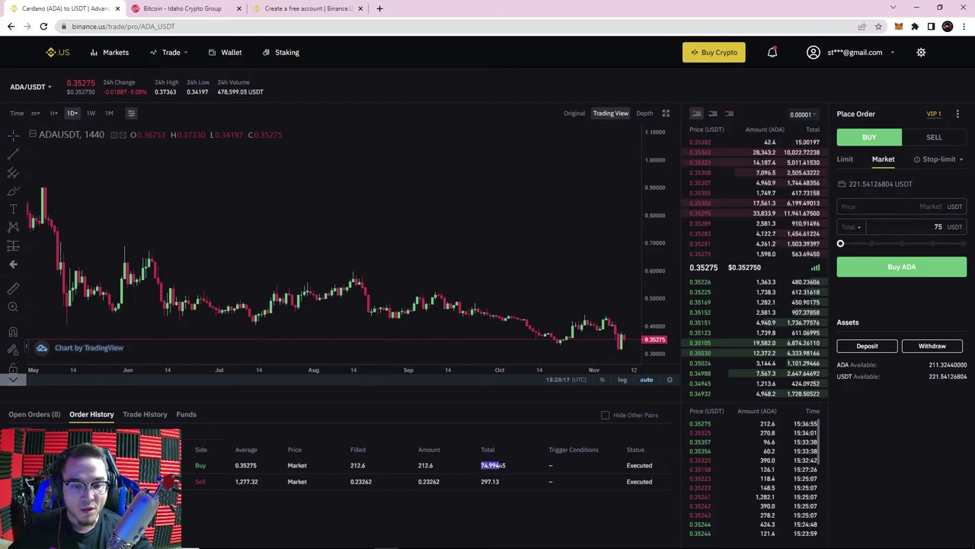
pyautogui.moveTo(502, 465); pyautogui.dragTo(508, 467)
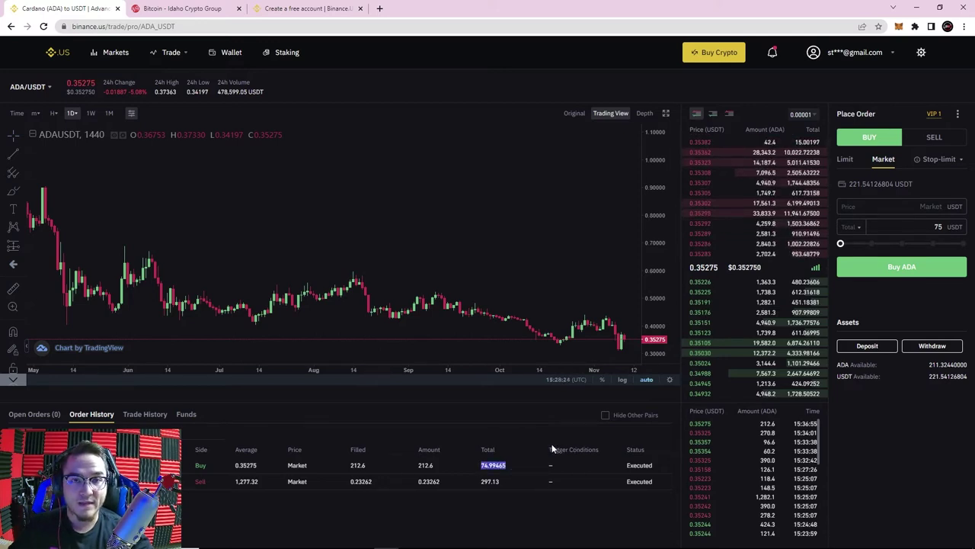
pyautogui.click(494, 465)
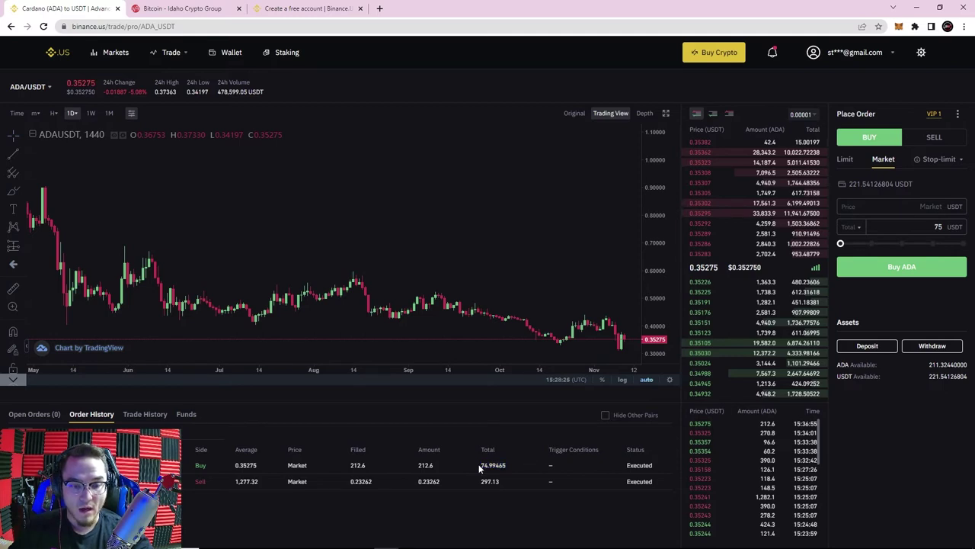
pyautogui.doubleClick(481, 465)
pyautogui.click(492, 465)
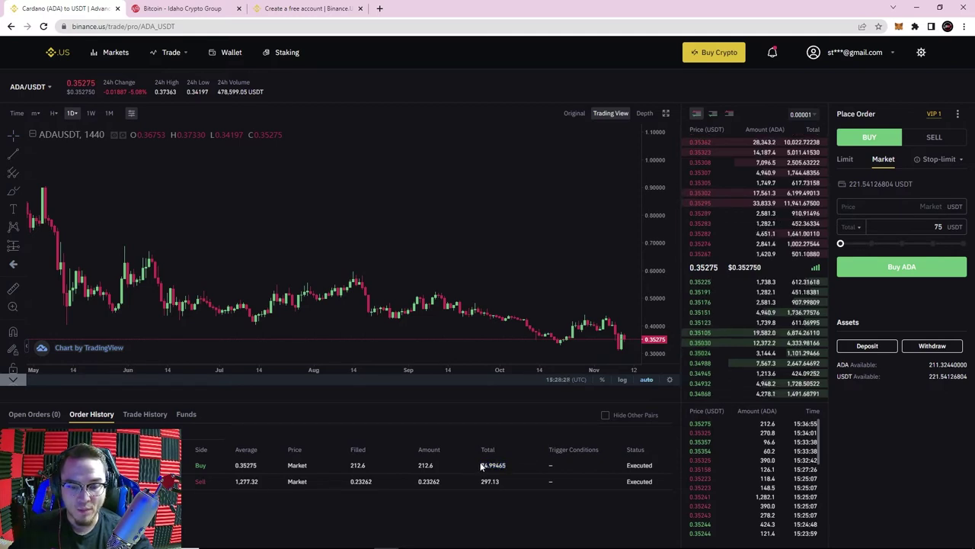
pyautogui.moveTo(481, 466); pyautogui.dragTo(508, 468)
pyautogui.click(462, 467)
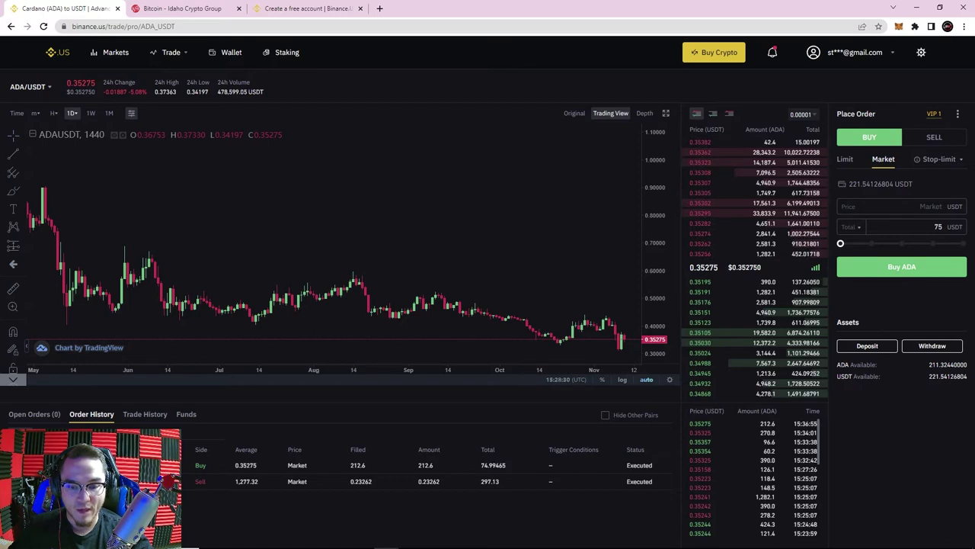
pyautogui.moveTo(418, 465); pyautogui.dragTo(425, 465)
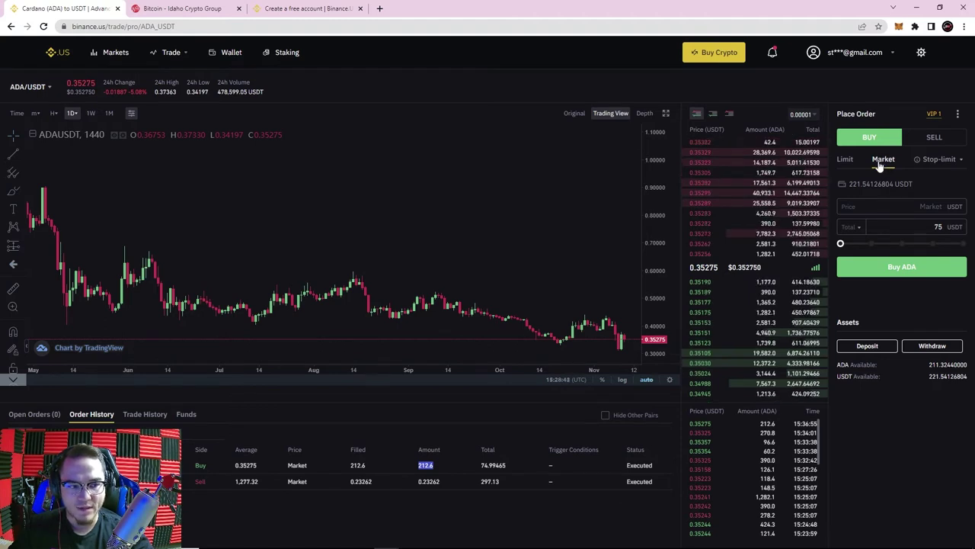
# Switch the ADA/USDT buy order to Limit type and examine the recent price movement on the daily chart.
pyautogui.click(846, 160)
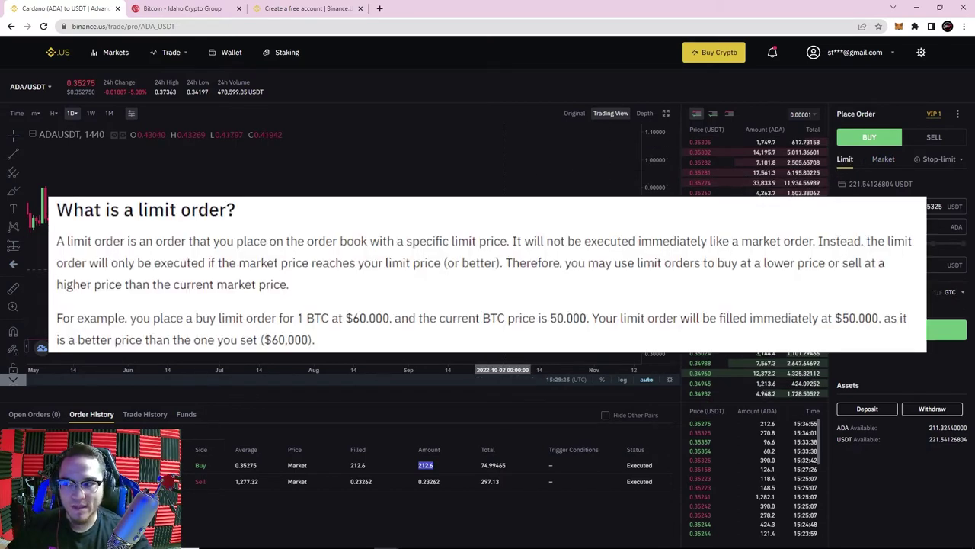
pyautogui.scroll(-1, 580, 284)
pyautogui.scroll(2, 584, 282)
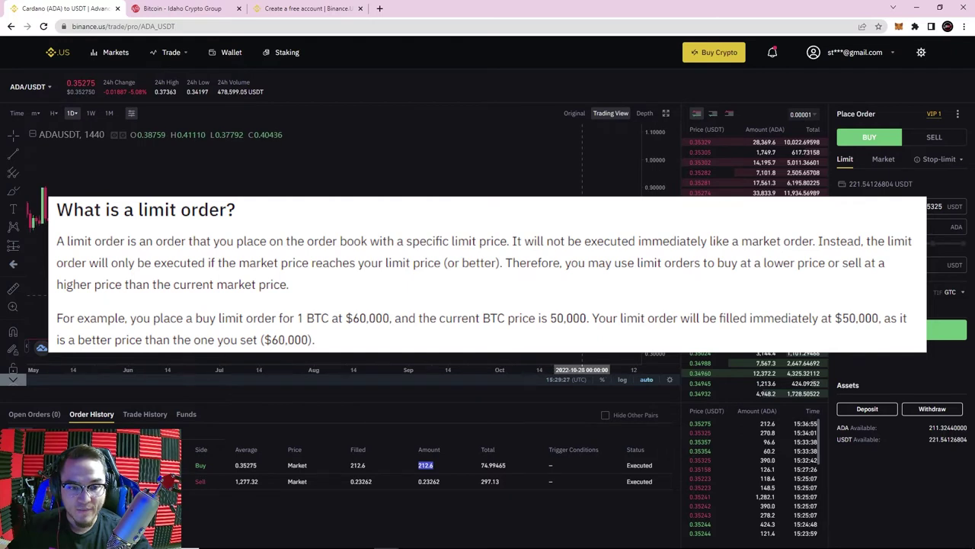
pyautogui.scroll(-1, 591, 275)
pyautogui.moveTo(591, 275); pyautogui.dragTo(492, 273)
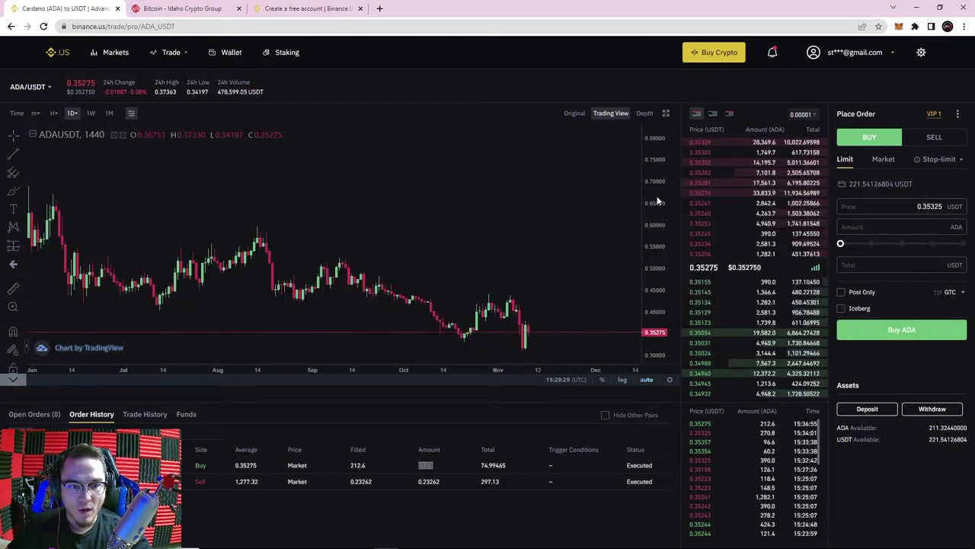
pyautogui.moveTo(540, 230); pyautogui.dragTo(488, 225)
pyautogui.moveTo(375, 219); pyautogui.dragTo(486, 205)
pyautogui.scroll(-1, 493, 218)
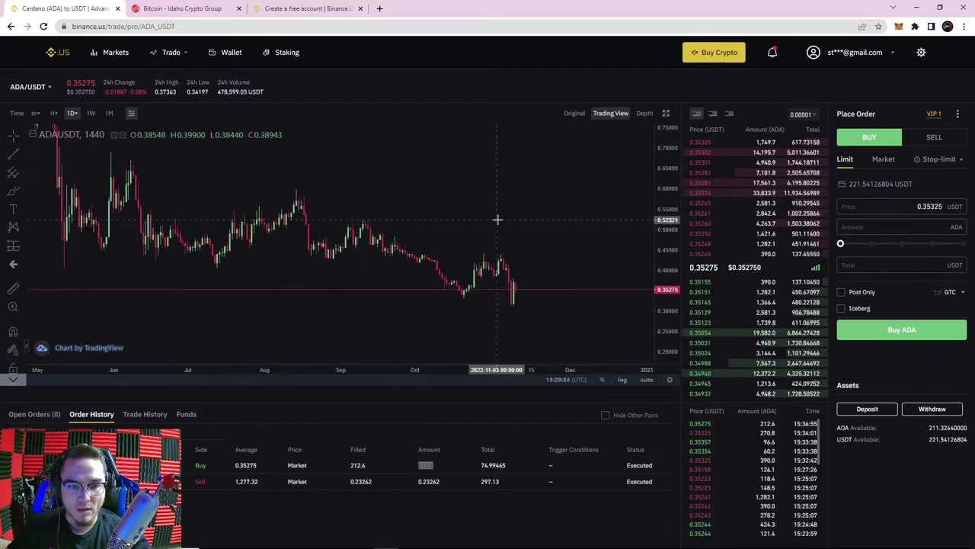
pyautogui.scroll(1, 521, 224)
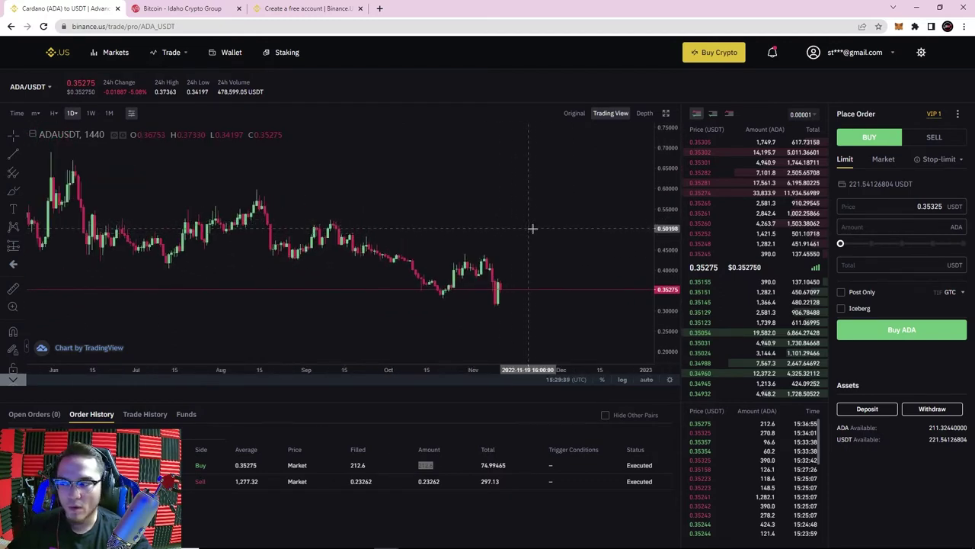
pyautogui.scroll(2, 503, 227)
pyautogui.scroll(-1, 511, 232)
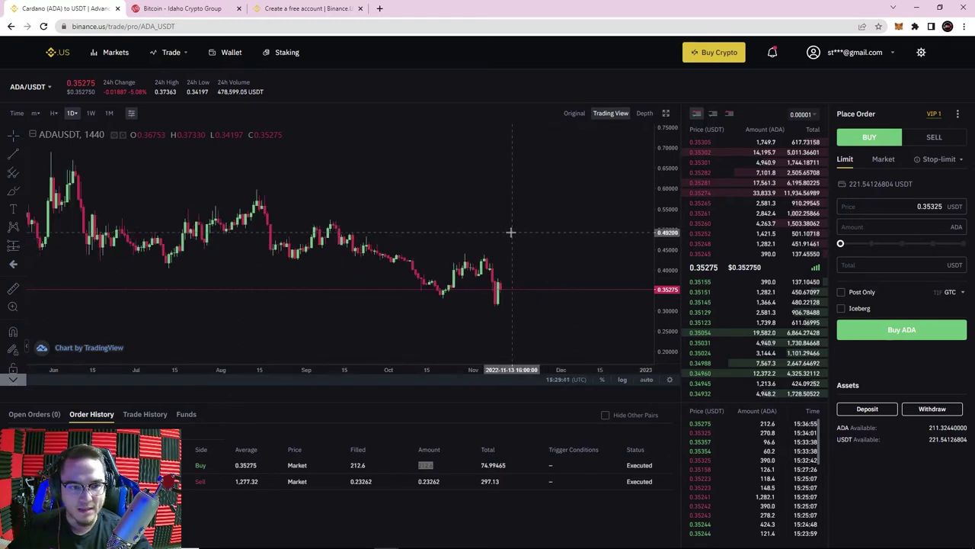
# Sort the USDT trading pairs by lowest volume, browse them and open the RAD/USDT pair.
pyautogui.click(35, 90)
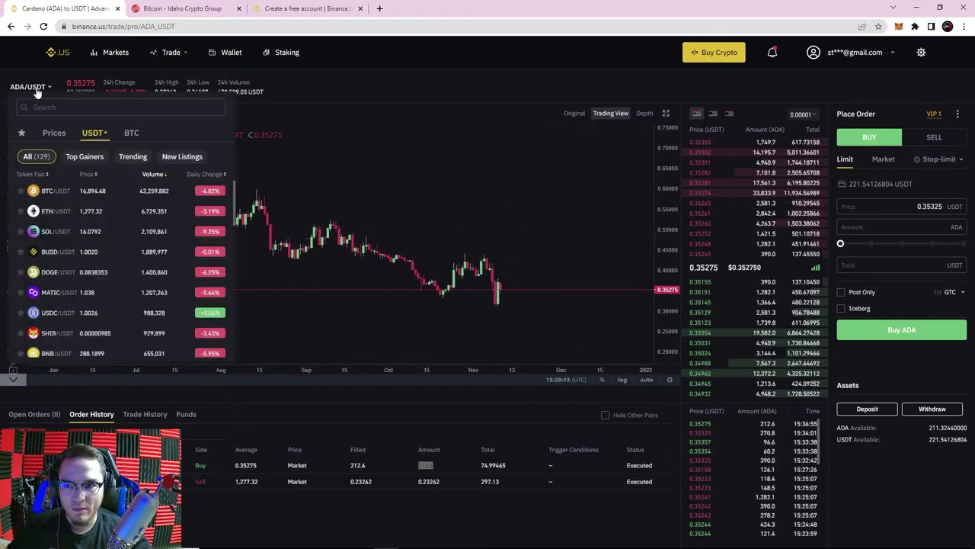
pyautogui.click(160, 176)
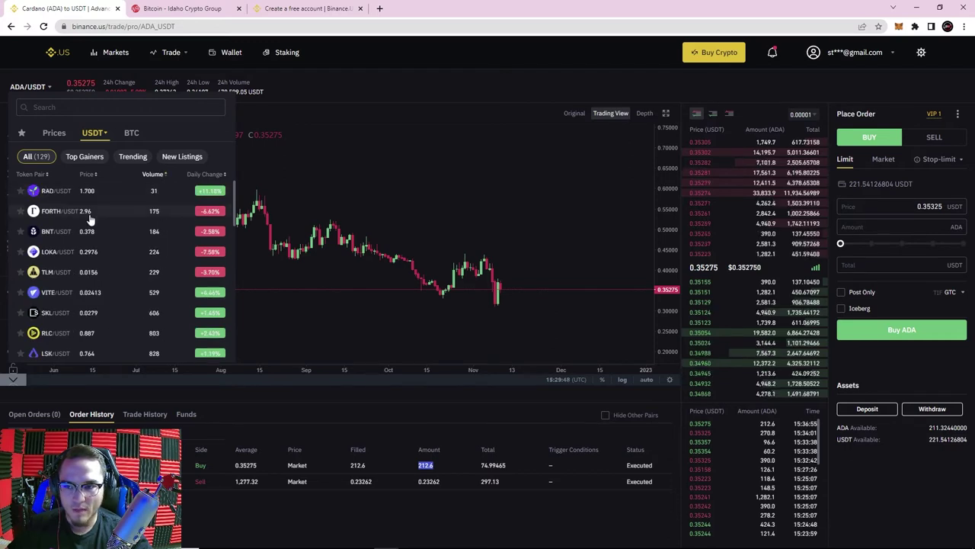
pyautogui.scroll(-1, 151, 267)
pyautogui.scroll(-1, 145, 274)
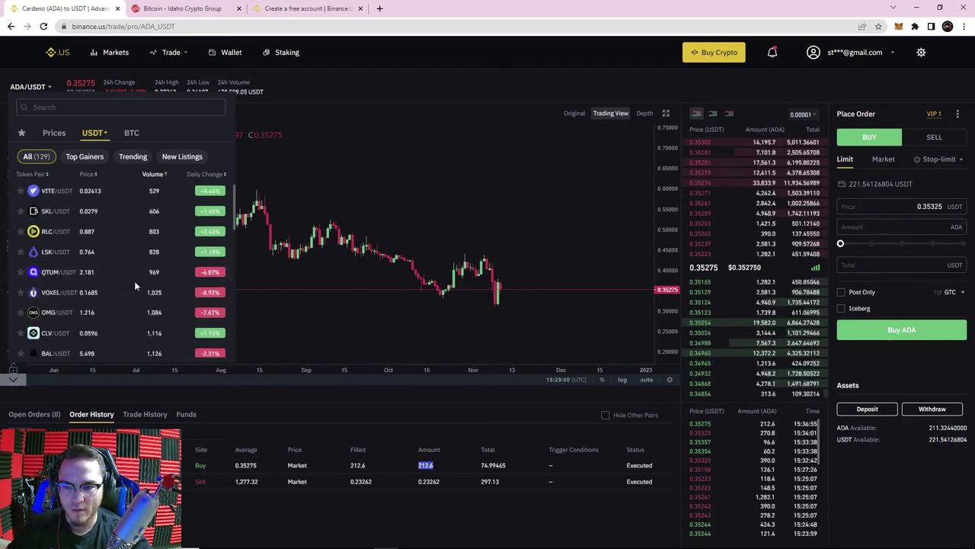
pyautogui.scroll(-1, 143, 298)
pyautogui.scroll(3, 144, 312)
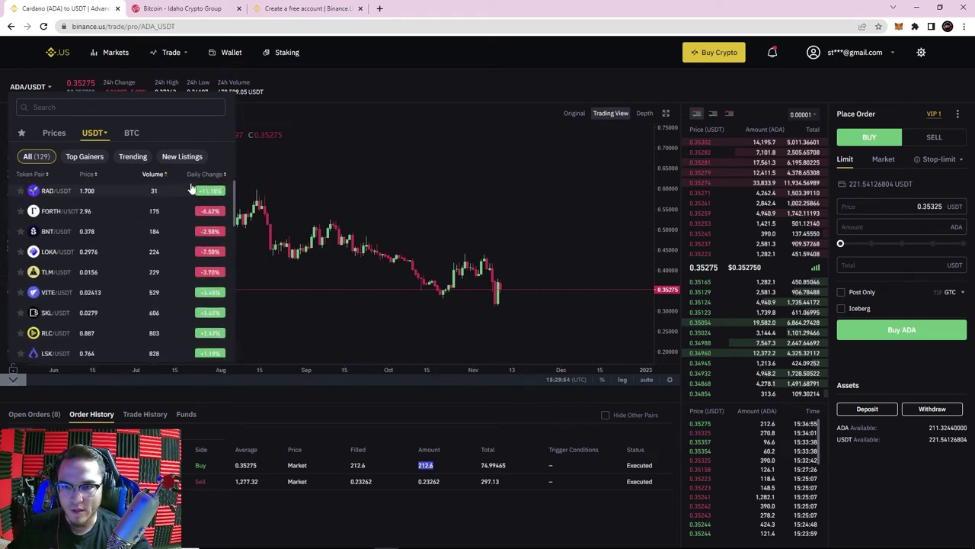
pyautogui.click(56, 195)
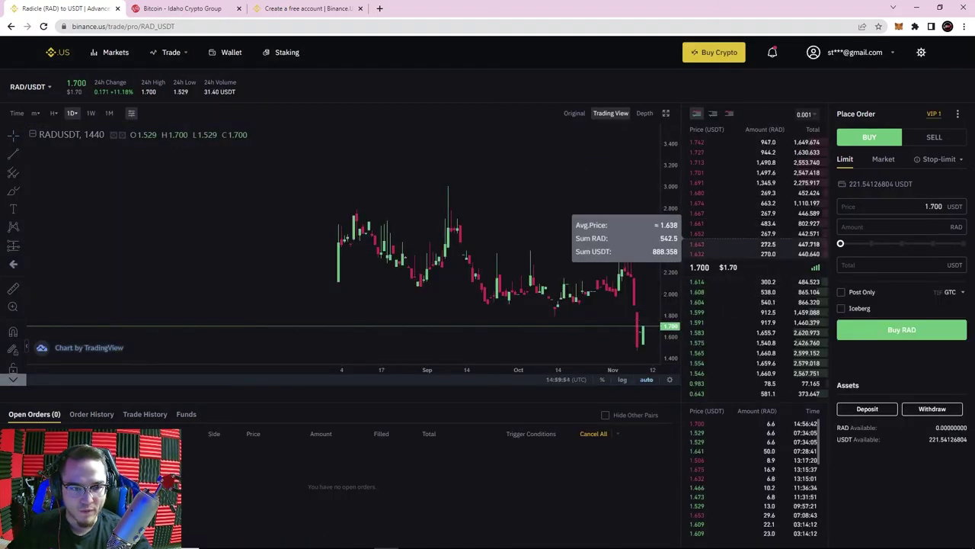
# Examine the RAD/USDT daily chart and highlight the last traded price in the middle of the order book.
pyautogui.scroll(-1, 625, 254)
pyautogui.moveTo(613, 236); pyautogui.dragTo(483, 231)
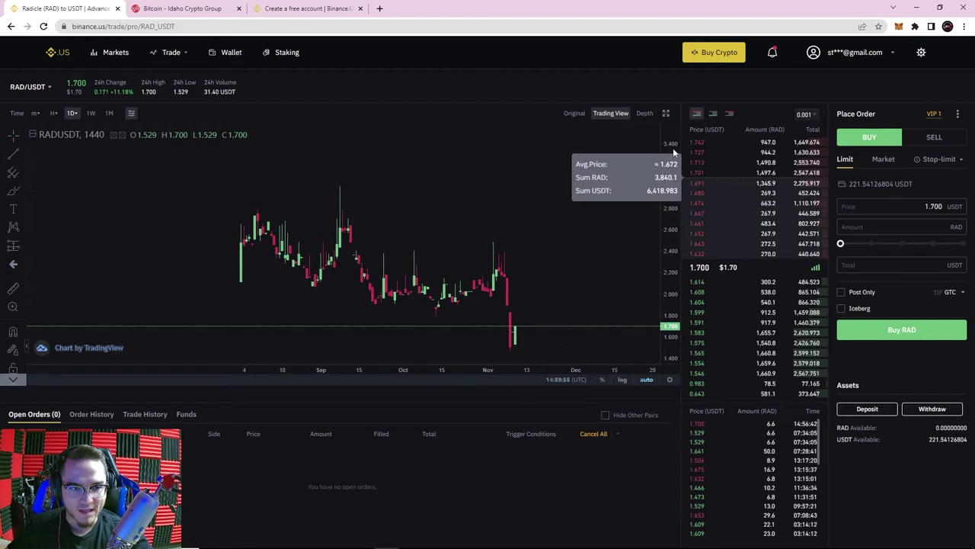
pyautogui.moveTo(673, 149); pyautogui.dragTo(670, 213)
pyautogui.scroll(3, 609, 232)
pyautogui.moveTo(743, 267); pyautogui.dragTo(690, 266)
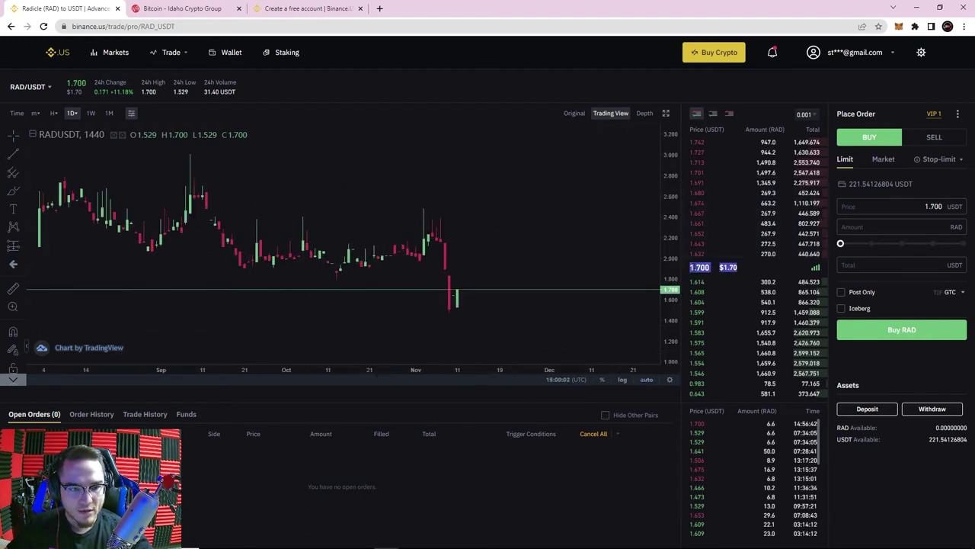
pyautogui.click(688, 266)
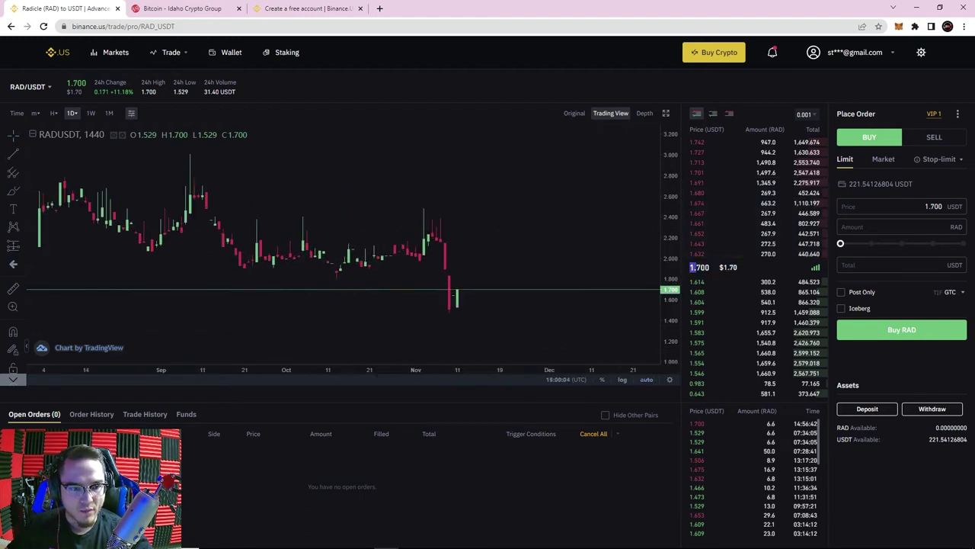
pyautogui.moveTo(717, 268); pyautogui.dragTo(739, 272)
pyautogui.click(736, 268)
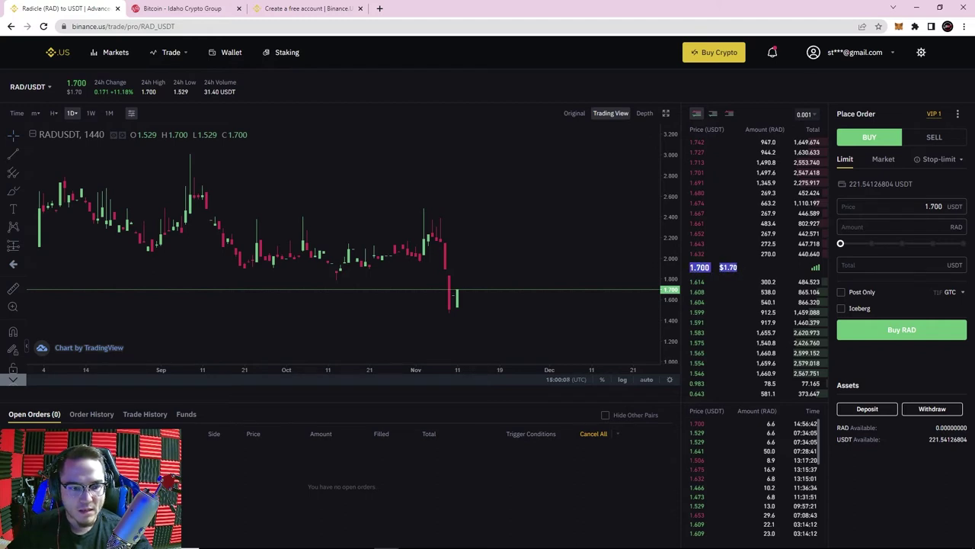
pyautogui.click(736, 269)
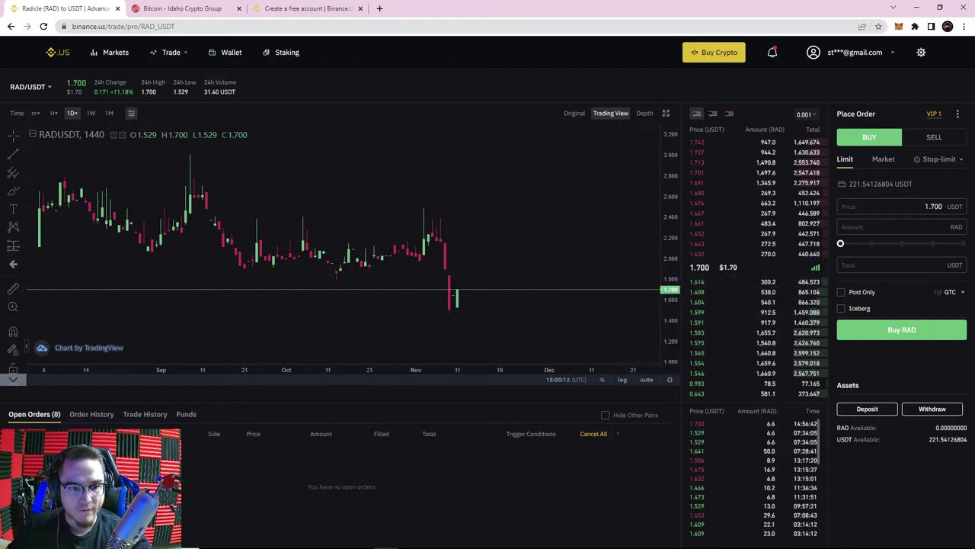
# Set the RAD/USDT buy order to Market type and try to buy RAD for a total of 5 USDT.
pyautogui.click(874, 158)
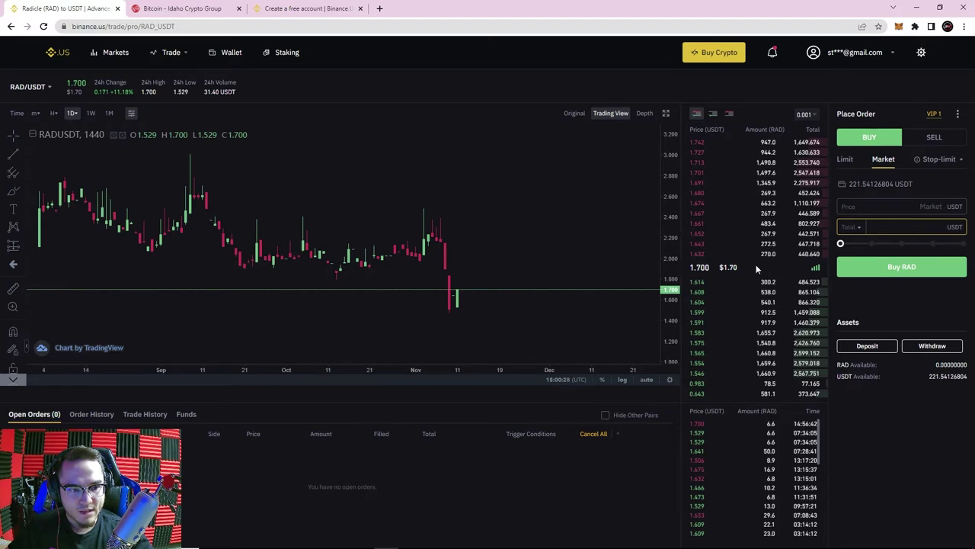
pyautogui.moveTo(808, 259)
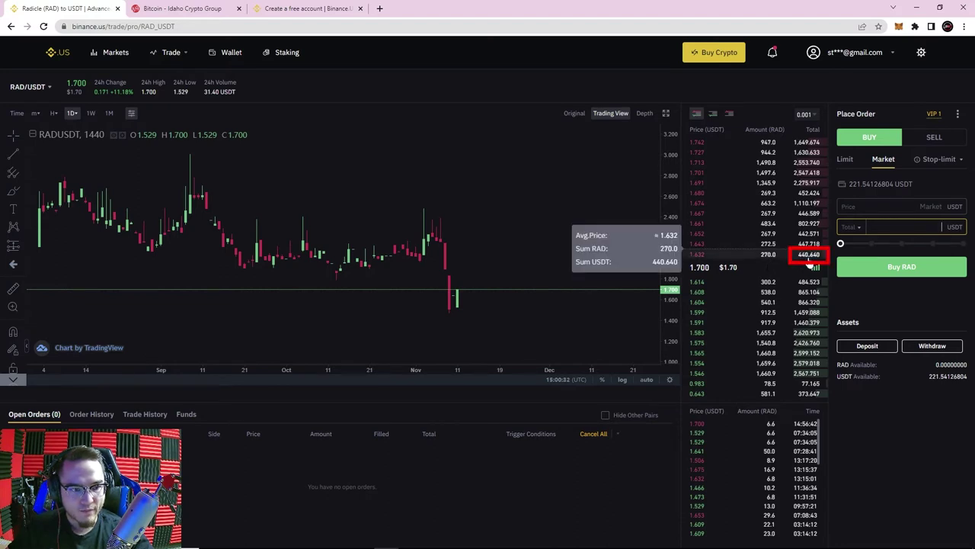
pyautogui.click(877, 231)
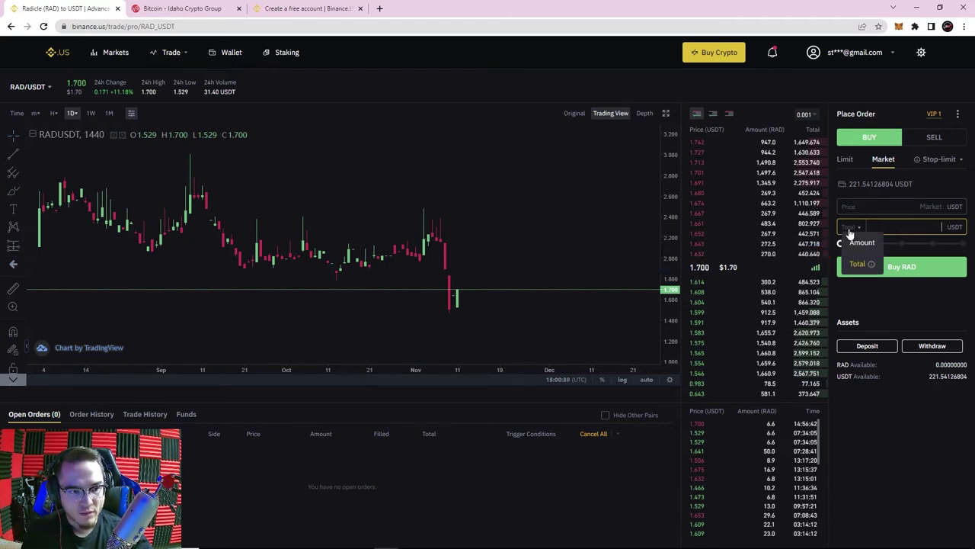
pyautogui.write('5')
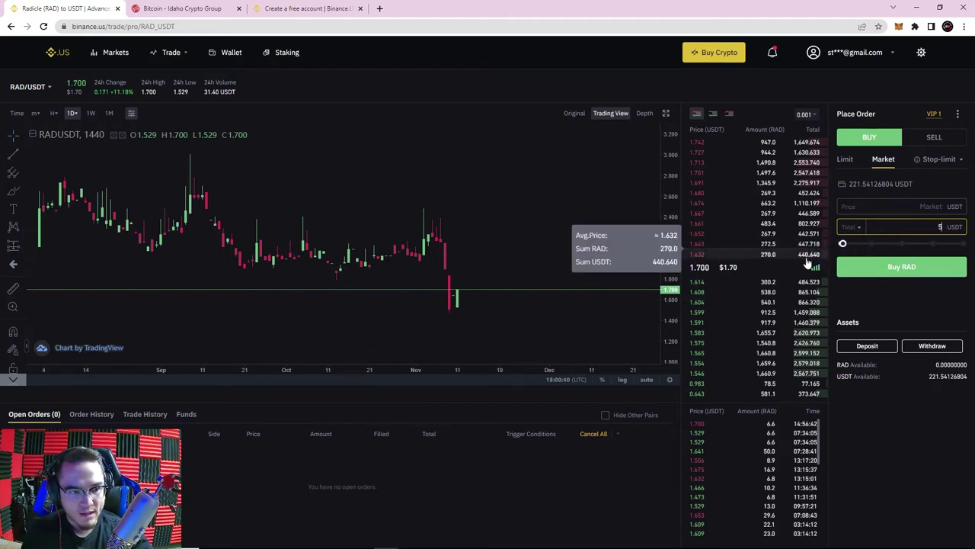
pyautogui.click(861, 271)
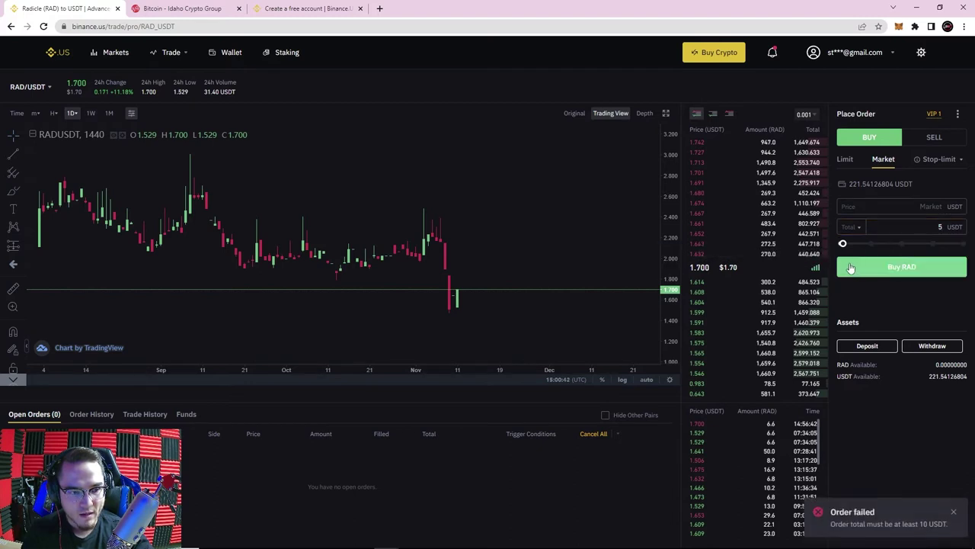
# Set the order total to 10 USDT and place the market buy order for RAD.
pyautogui.click(899, 227)
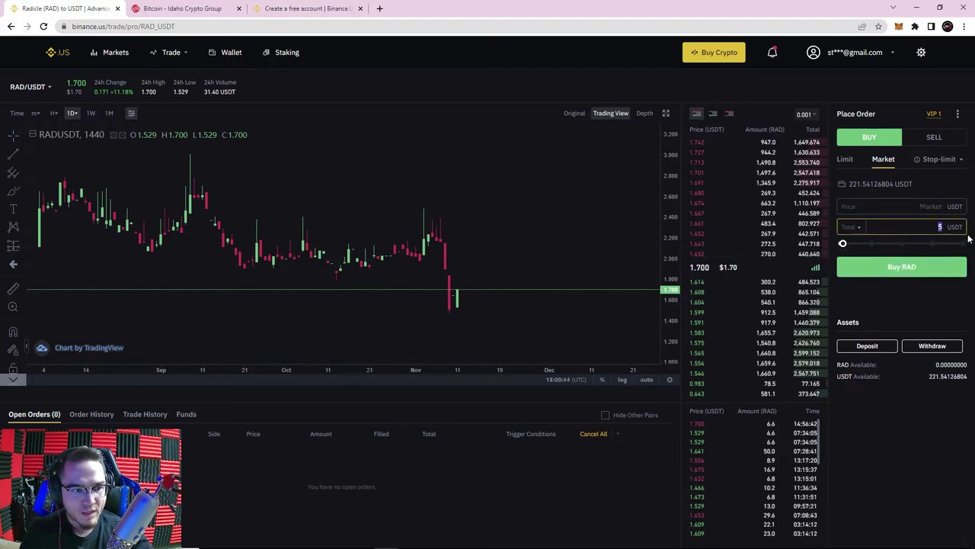
pyautogui.write('10')
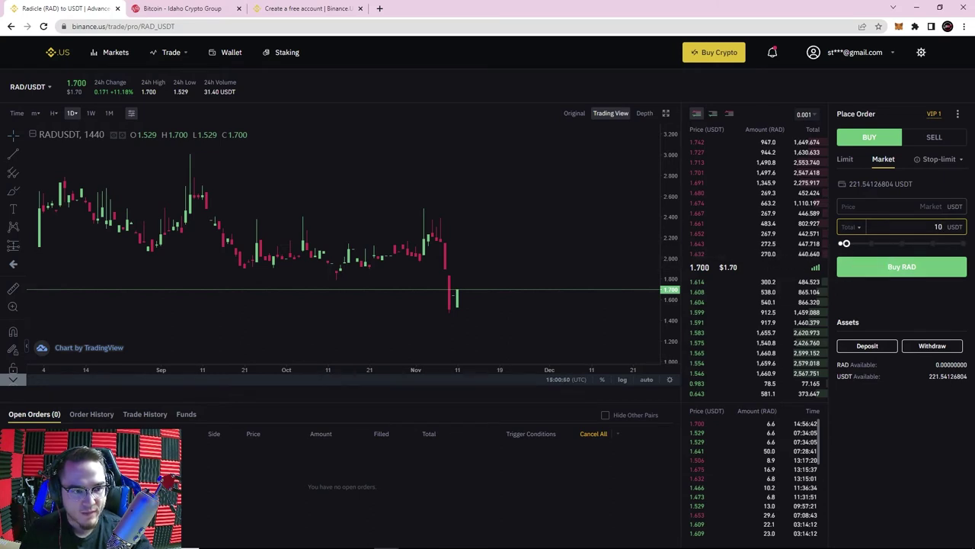
pyautogui.click(884, 267)
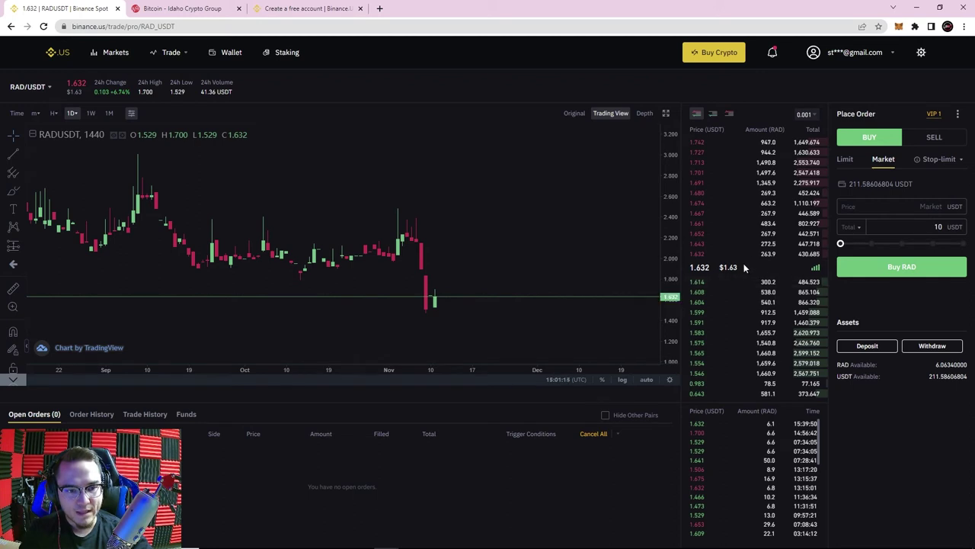
# Switch the RAD/USDT buy order to Limit type and set its price to 1.50 USDT.
pyautogui.click(845, 158)
pyautogui.doubleClick(934, 206)
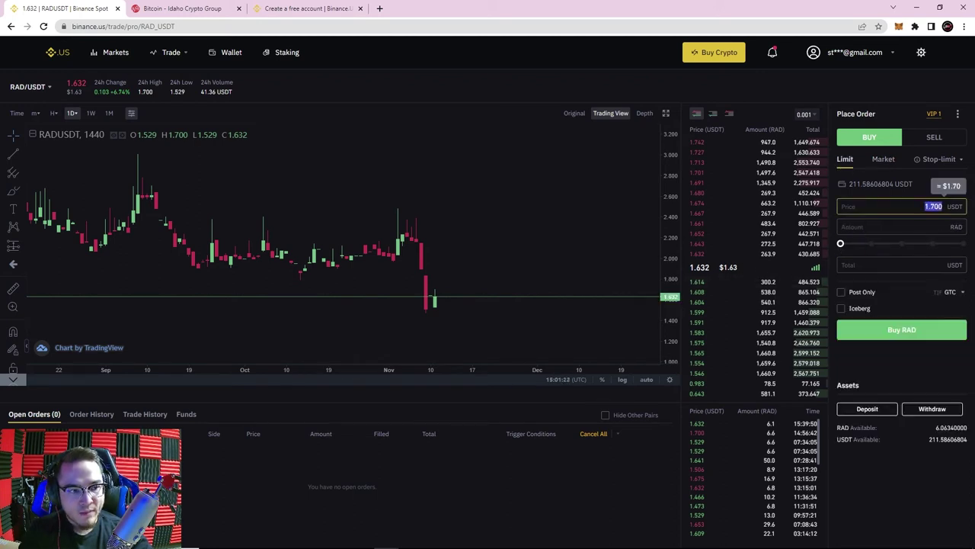
pyautogui.click(930, 207)
pyautogui.moveTo(925, 206); pyautogui.dragTo(953, 211)
pyautogui.click(929, 206)
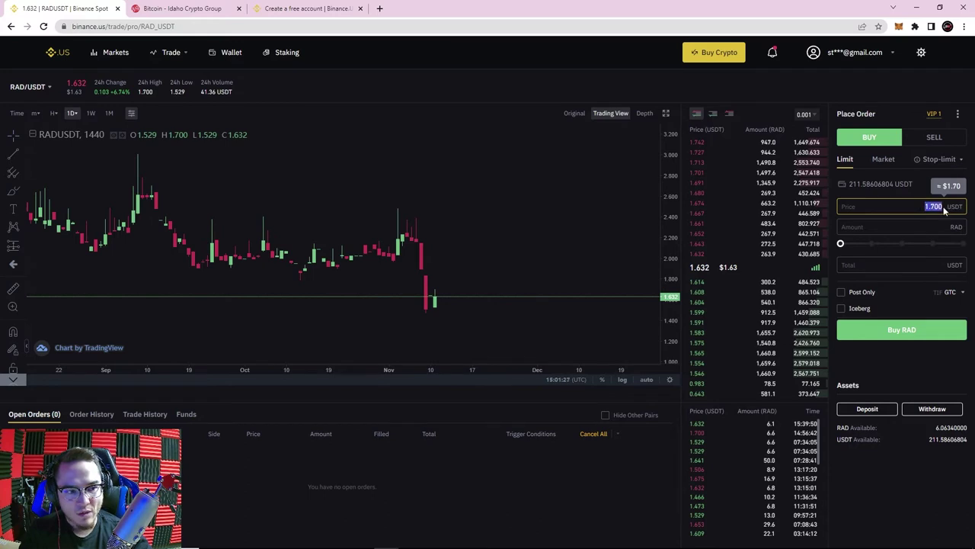
pyautogui.click(929, 206)
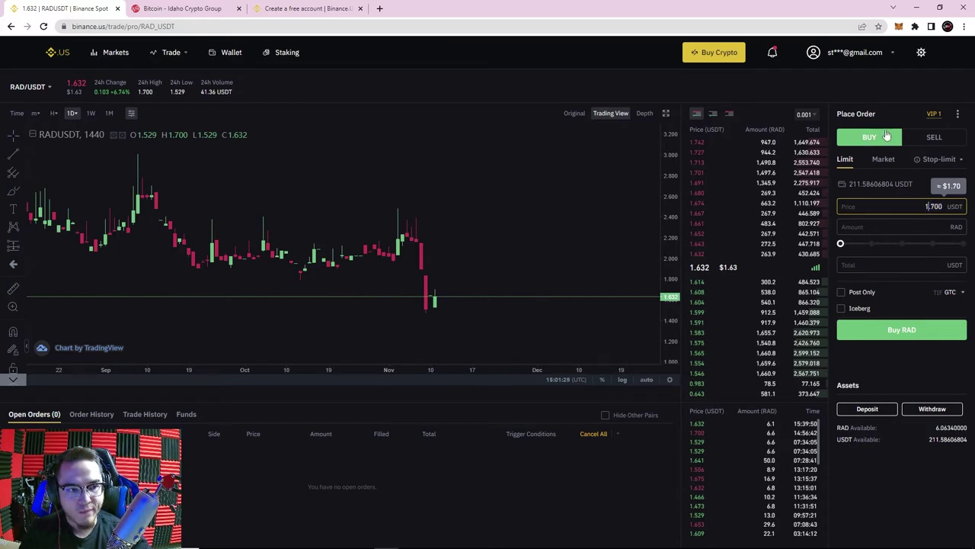
pyautogui.moveTo(925, 205); pyautogui.dragTo(950, 213)
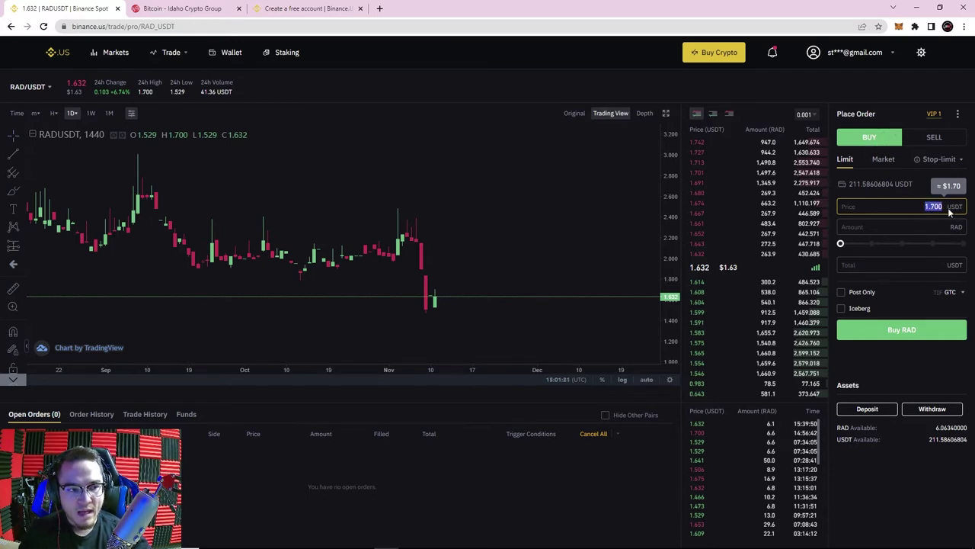
pyautogui.write('1.50')
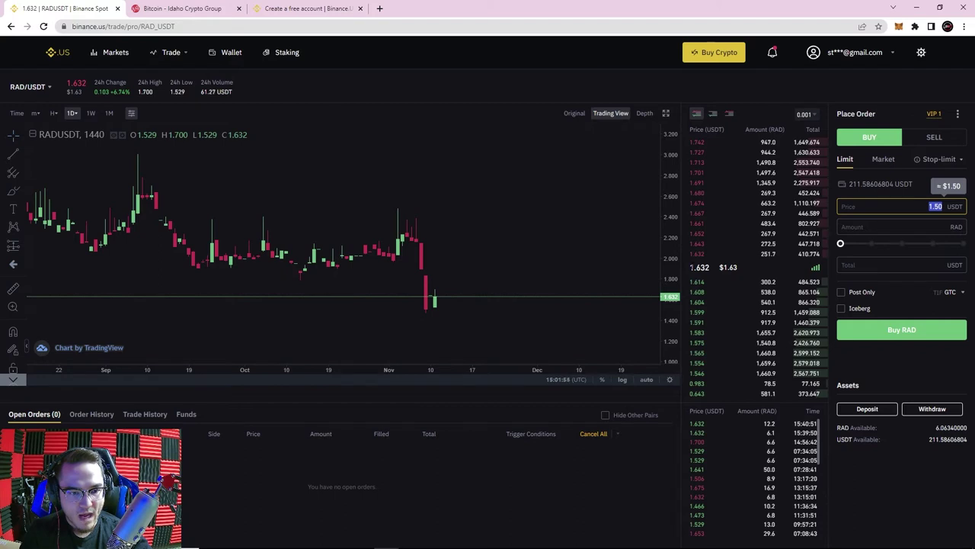
# Set the limit price to 1.55 USDT and the order amount to 25 RAD.
pyautogui.click(928, 206)
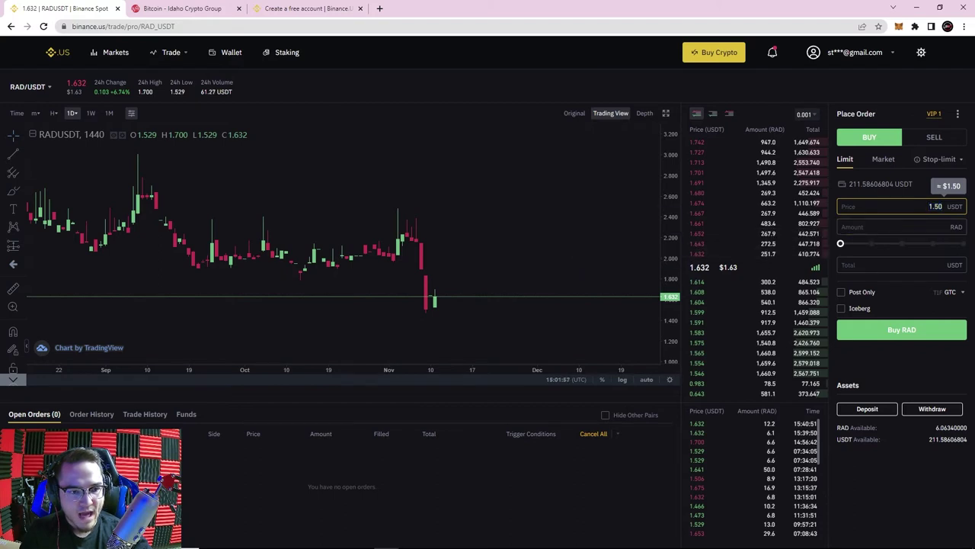
pyautogui.moveTo(929, 207); pyautogui.dragTo(963, 217)
pyautogui.write('1.55')
pyautogui.click(913, 227)
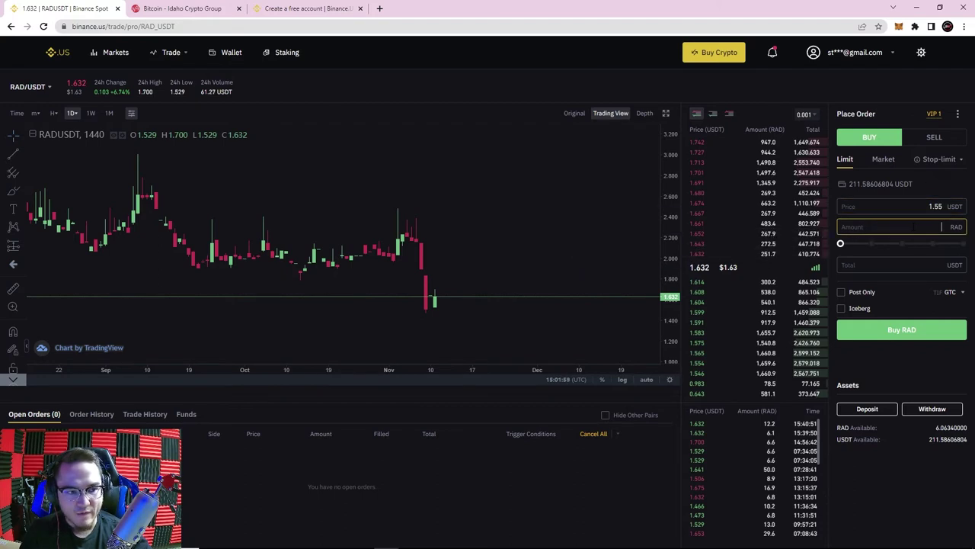
pyautogui.write('25')
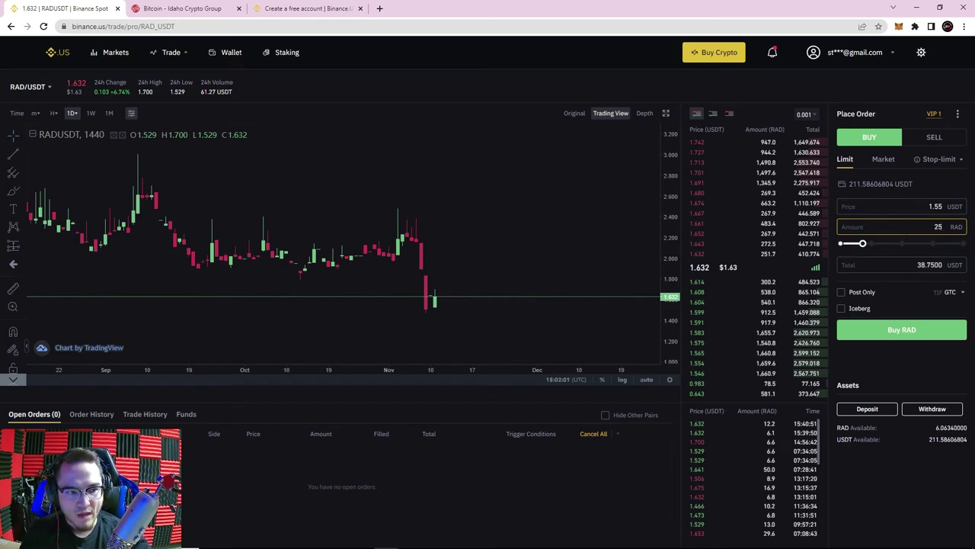
# Review the order's total and limit price against the last traded price, and place the limit buy order for RAD.
pyautogui.moveTo(916, 264); pyautogui.dragTo(939, 265)
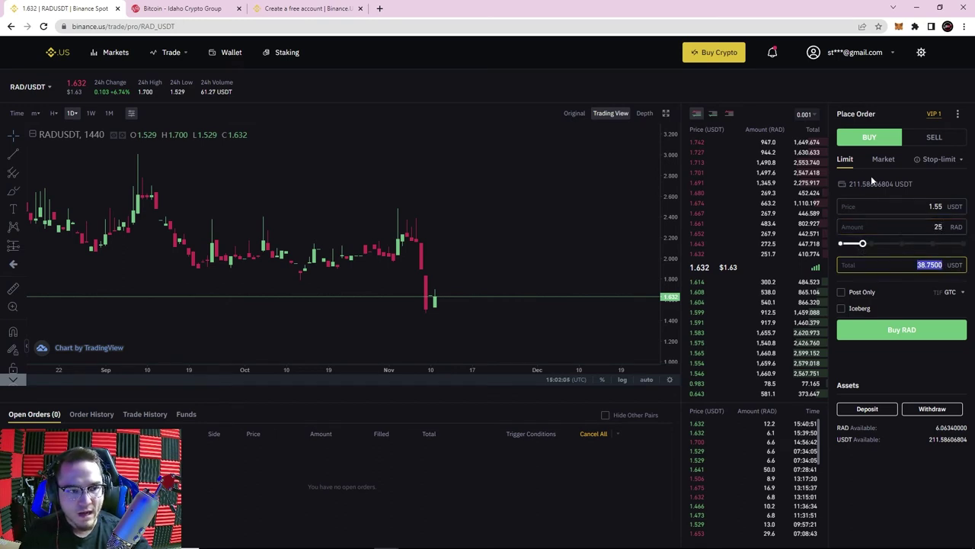
pyautogui.doubleClick(935, 207)
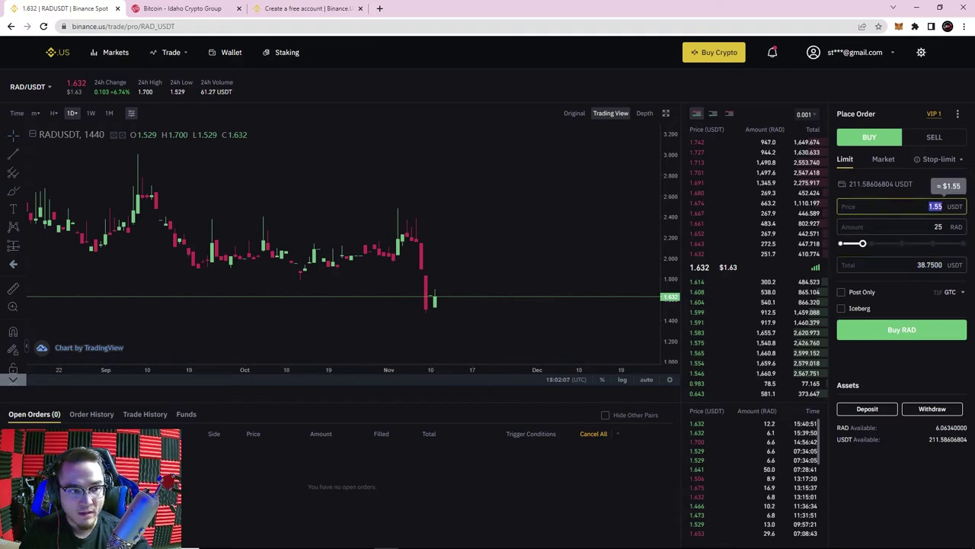
pyautogui.click(933, 207)
pyautogui.moveTo(939, 207)
pyautogui.mouseDown()
pyautogui.moveTo(928, 206)
pyautogui.moveTo(954, 210)
pyautogui.moveTo(928, 207)
pyautogui.moveTo(946, 211)
pyautogui.mouseUp()
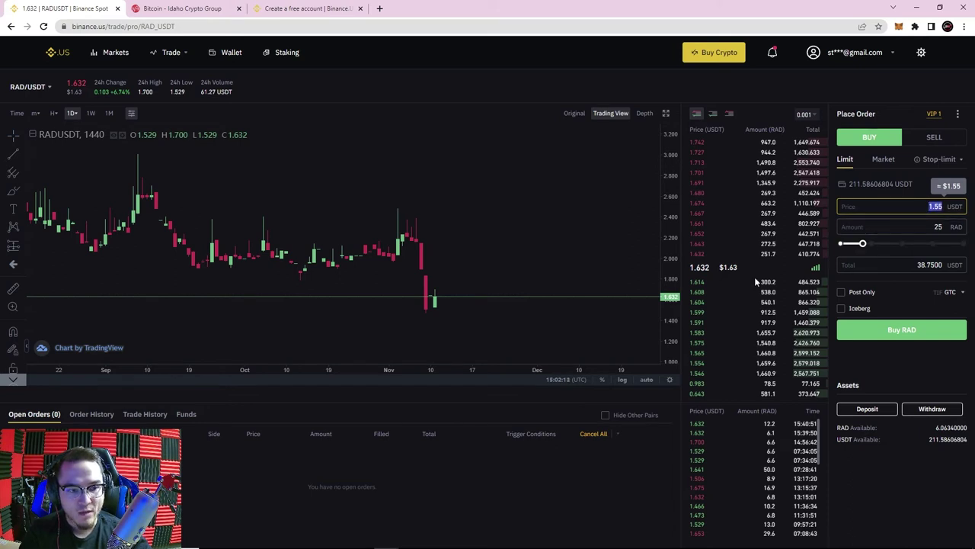
pyautogui.moveTo(690, 267); pyautogui.dragTo(718, 268)
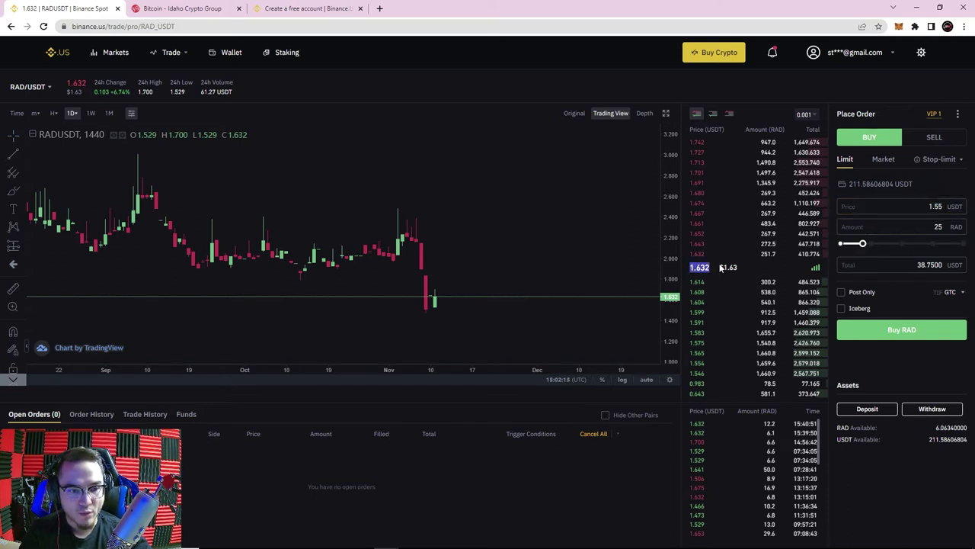
pyautogui.click(928, 207)
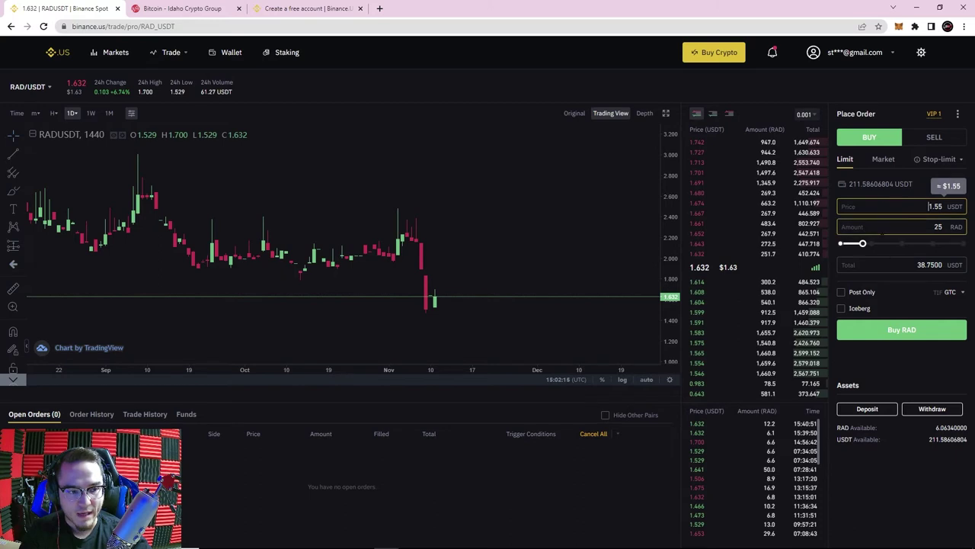
pyautogui.click(903, 332)
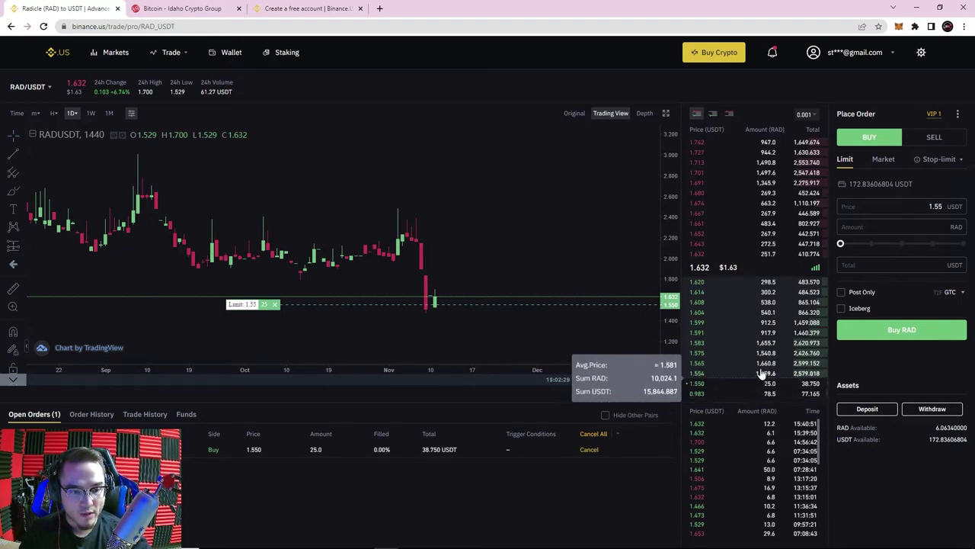
# Compare the open RAD order's limit price with the last traded price and its place in the order book.
pyautogui.doubleClick(951, 213)
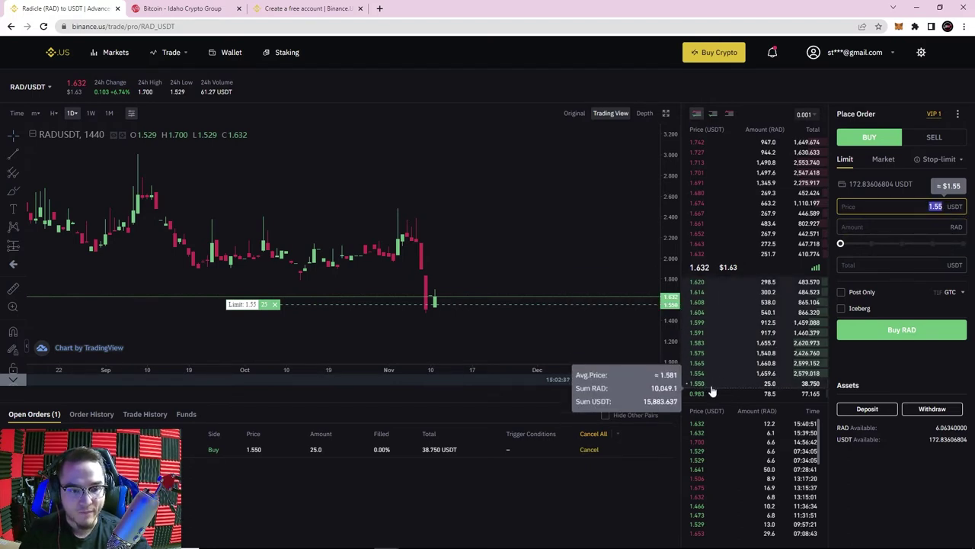
pyautogui.doubleClick(705, 266)
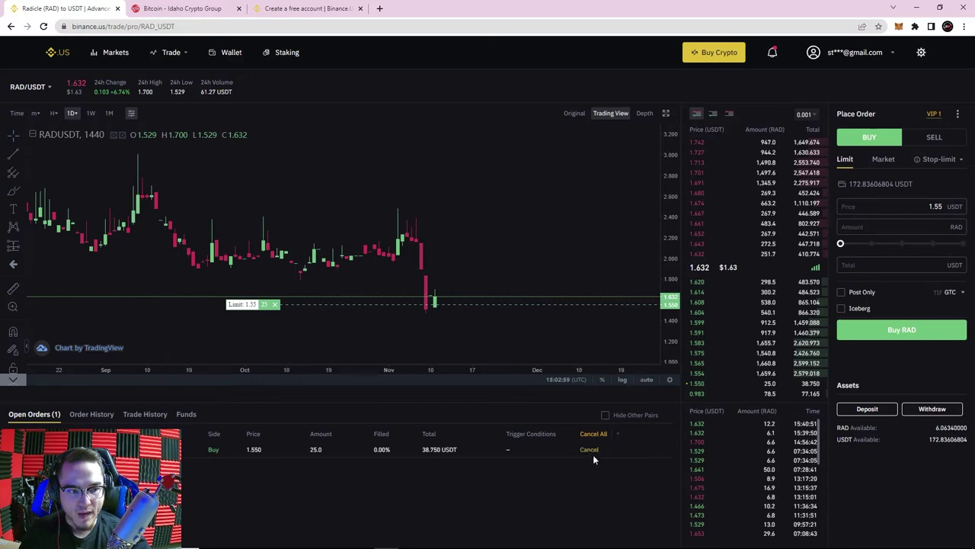
pyautogui.moveTo(941, 295)
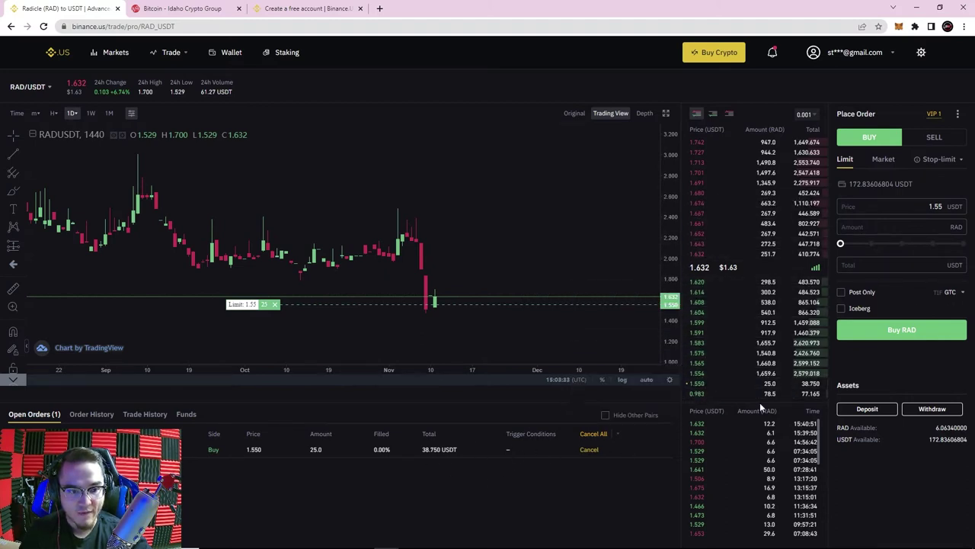
# Examine the time-in-force options GTC, IOC and FOK for the RAD limit order.
pyautogui.moveTo(939, 295)
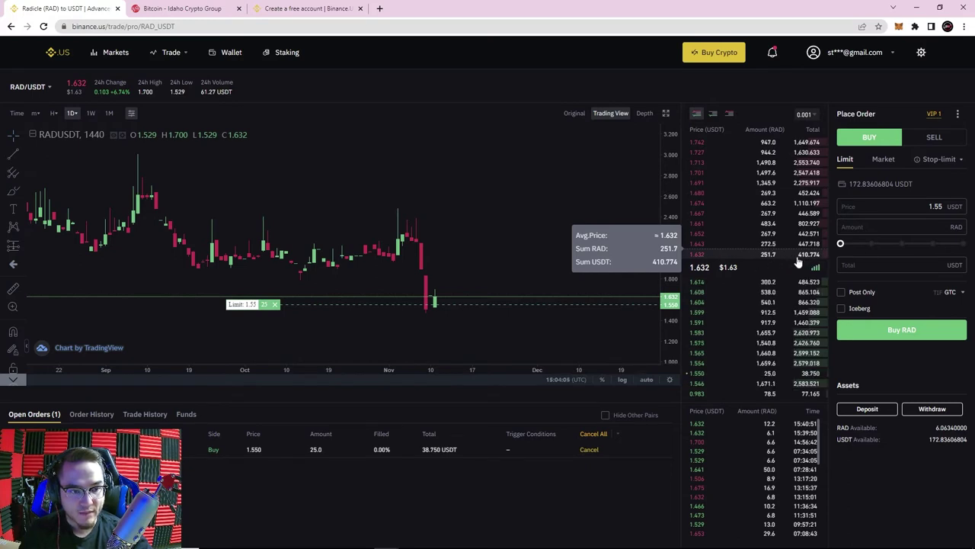
pyautogui.click(953, 292)
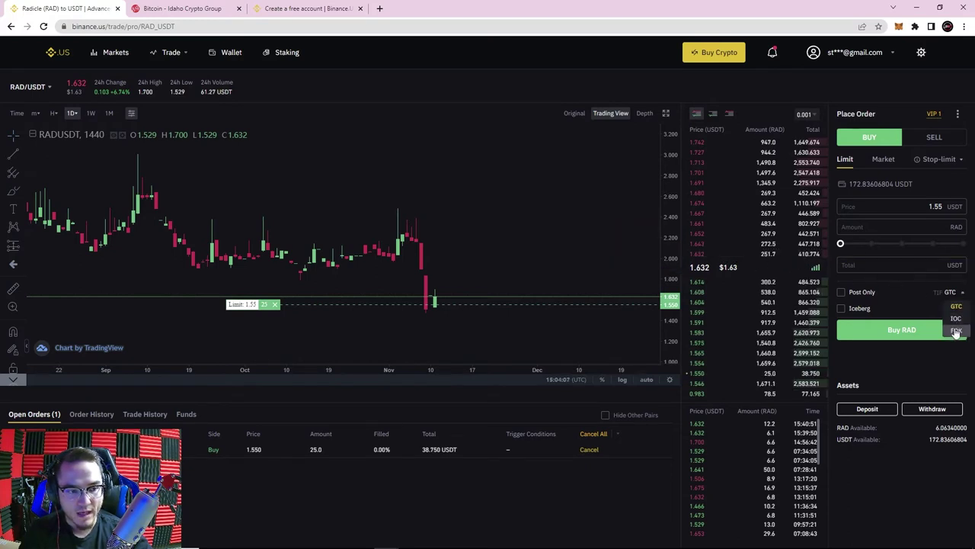
pyautogui.moveTo(940, 295)
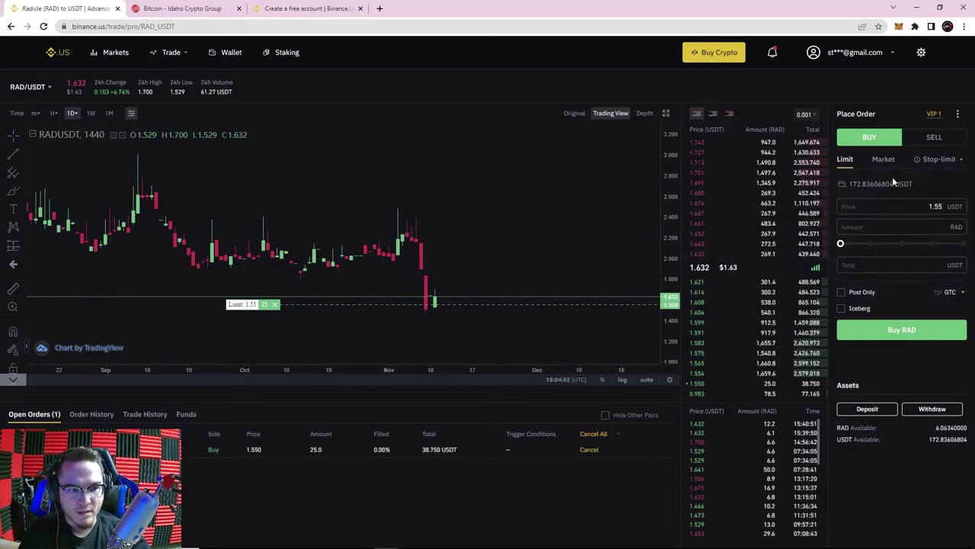
pyautogui.click(953, 297)
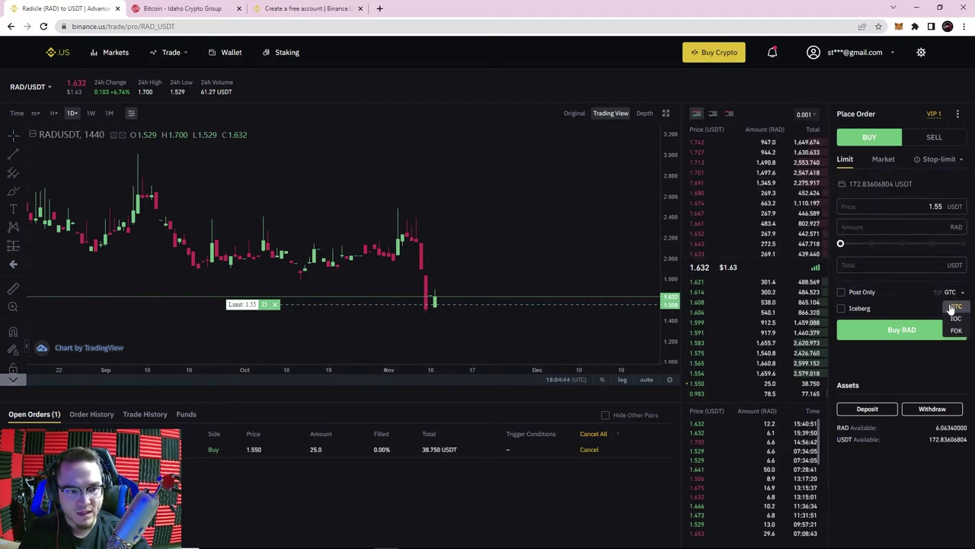
pyautogui.click(932, 302)
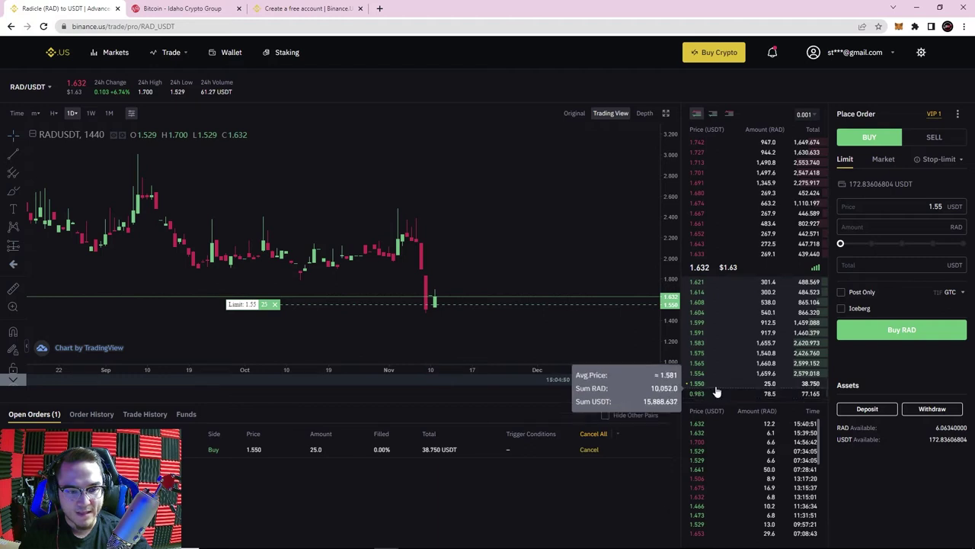
# Cancel the open RAD limit buy order and prepare a limit sell order priced at 1.700 USDT.
pyautogui.click(589, 449)
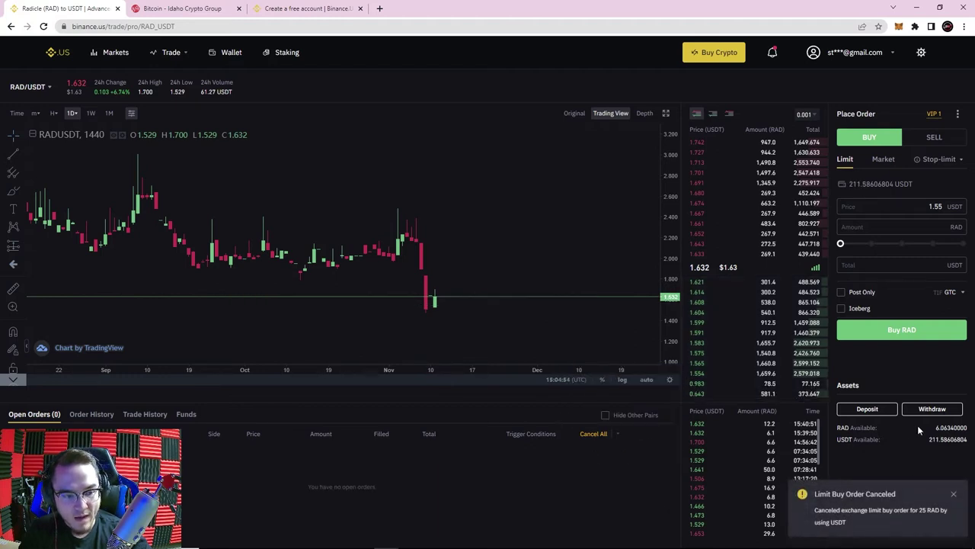
pyautogui.click(934, 137)
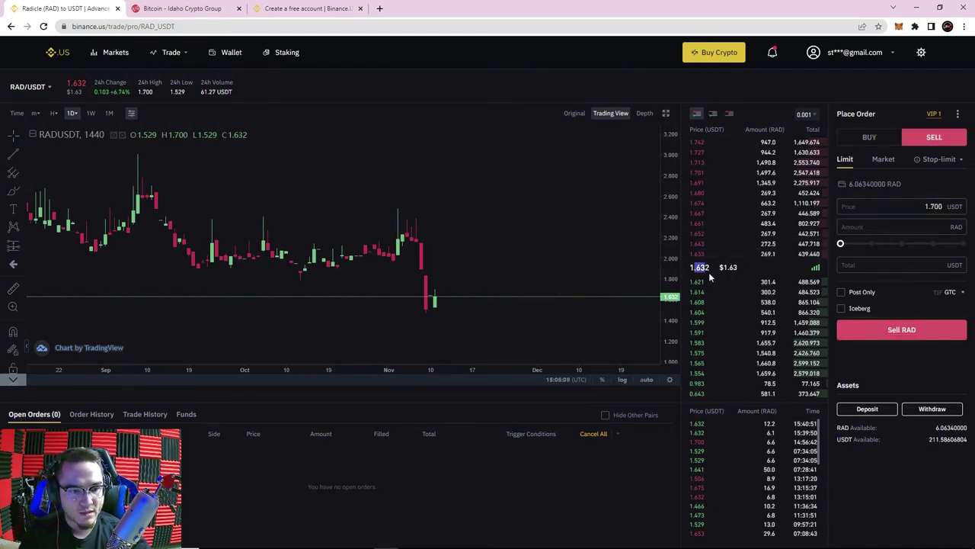
pyautogui.click(925, 205)
pyautogui.hotkey('ctrl', 'a')
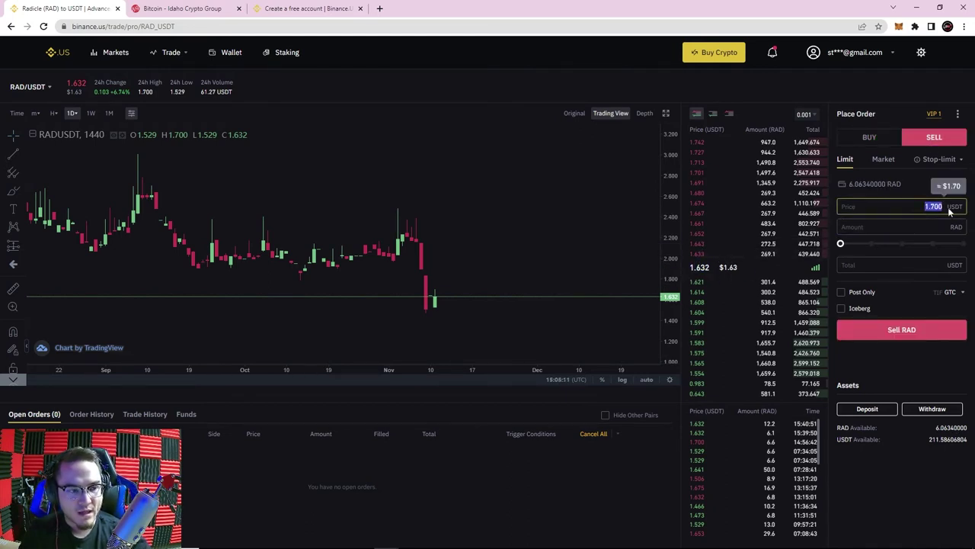
pyautogui.click(911, 202)
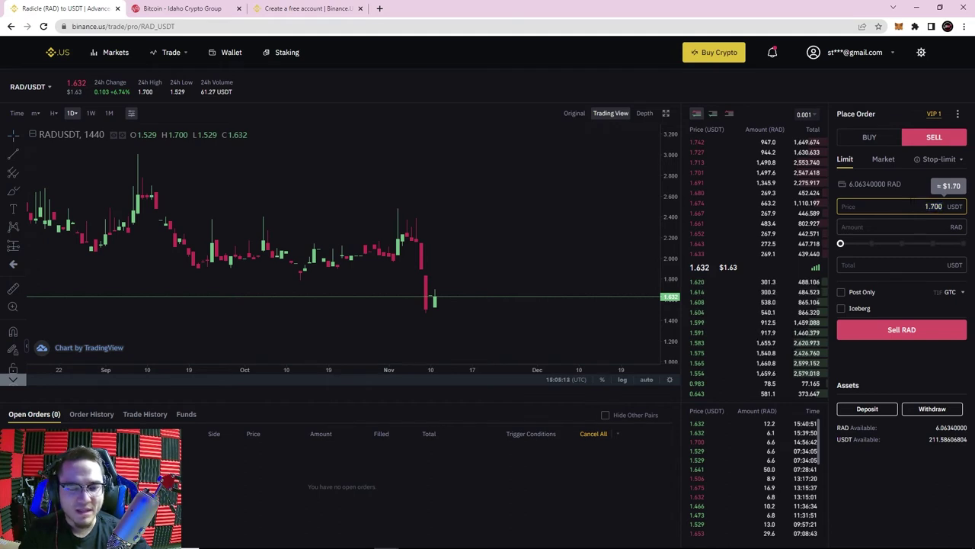
pyautogui.moveTo(925, 205); pyautogui.dragTo(960, 211)
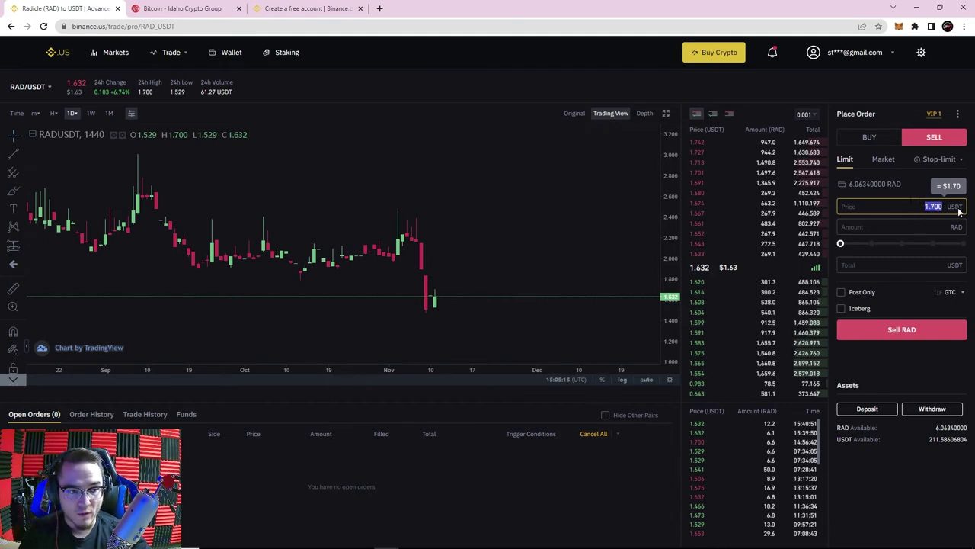
pyautogui.click(924, 221)
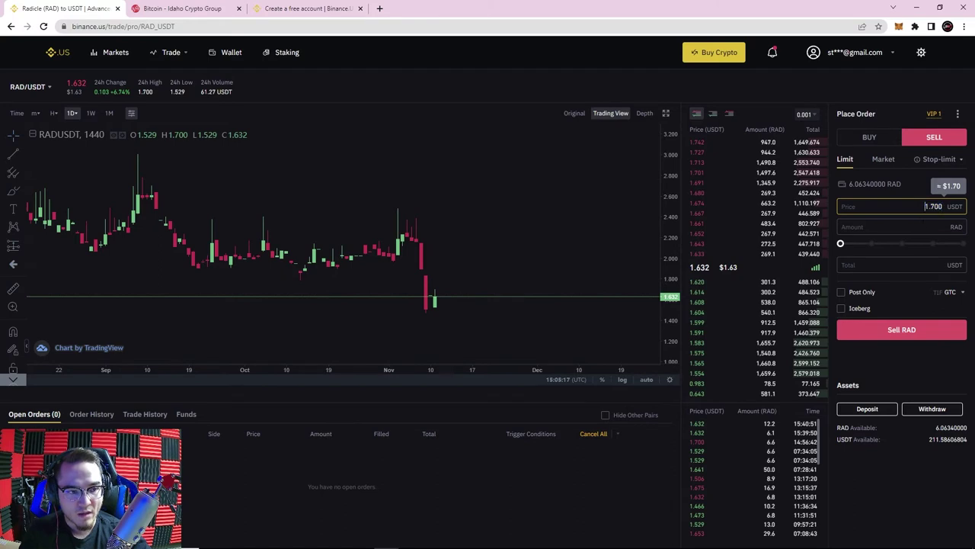
pyautogui.write('0.1')
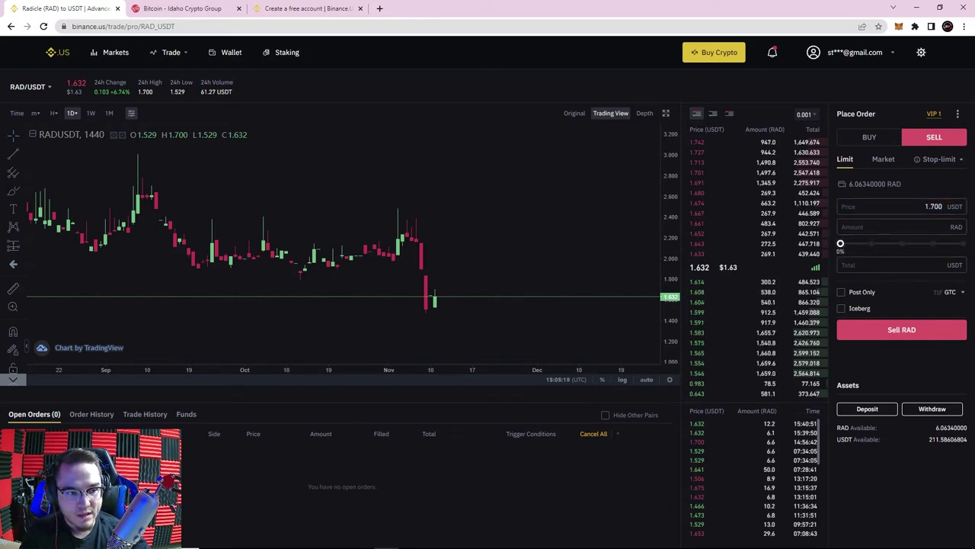
# Place a limit sell order for 6.0 RAD, compare it with the last traded price, and cancel the order.
pyautogui.moveTo(885, 251); pyautogui.dragTo(963, 253)
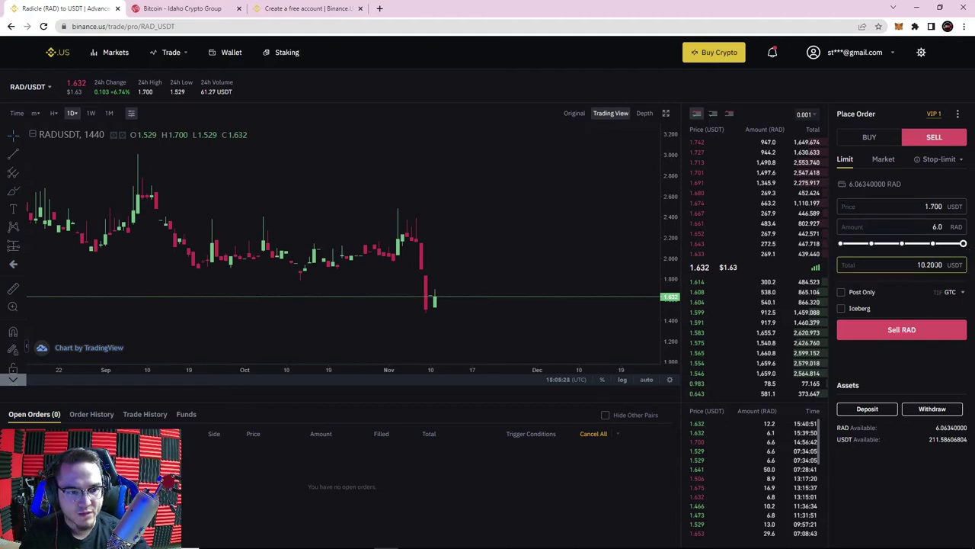
pyautogui.click(914, 331)
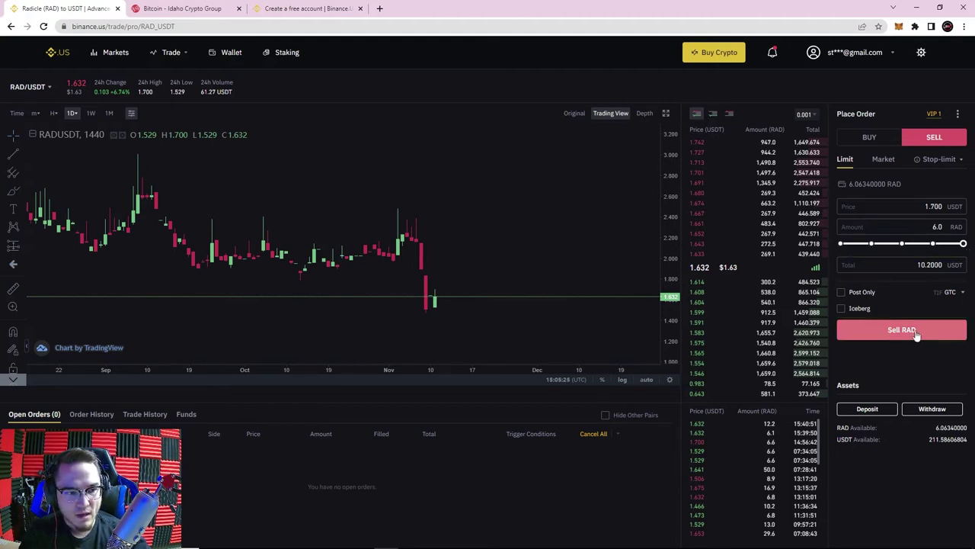
pyautogui.click(914, 331)
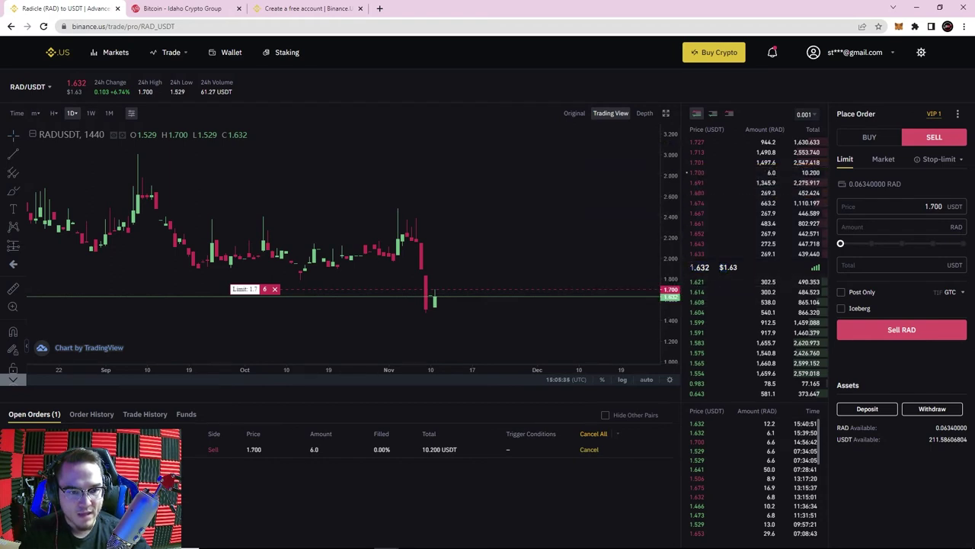
pyautogui.moveTo(691, 267); pyautogui.dragTo(710, 267)
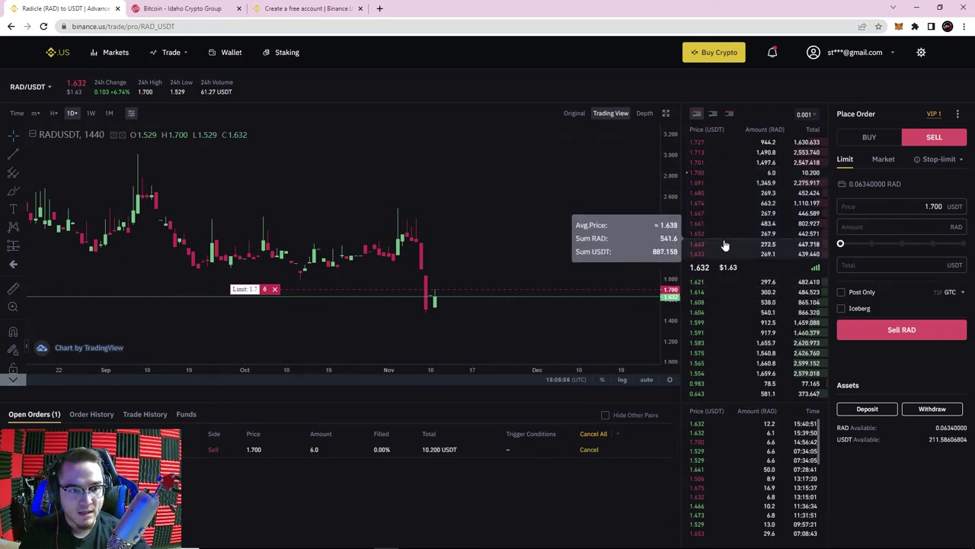
pyautogui.click(589, 450)
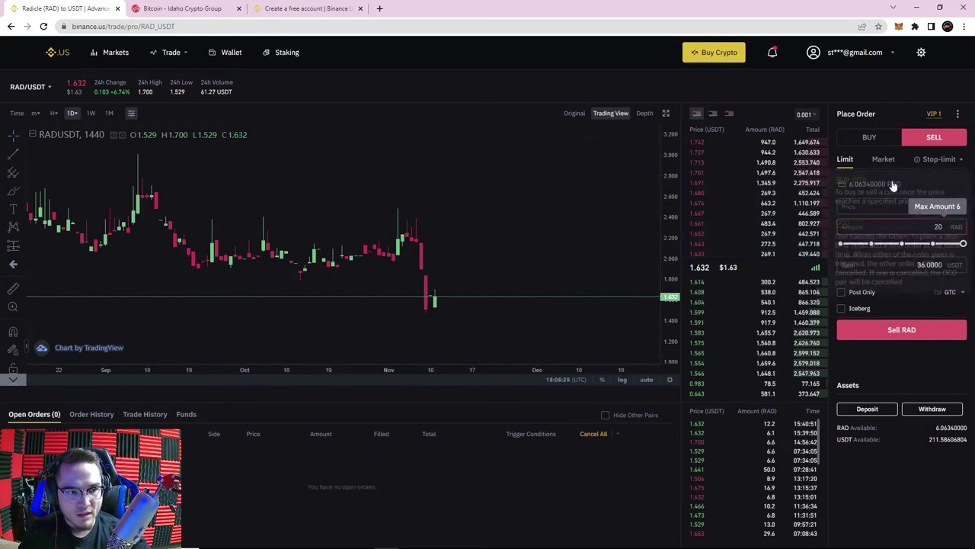
# Switch back to a RAD limit buy order with a price of 1.80 USDT and an amount of 20 RAD.
pyautogui.moveTo(934, 175)
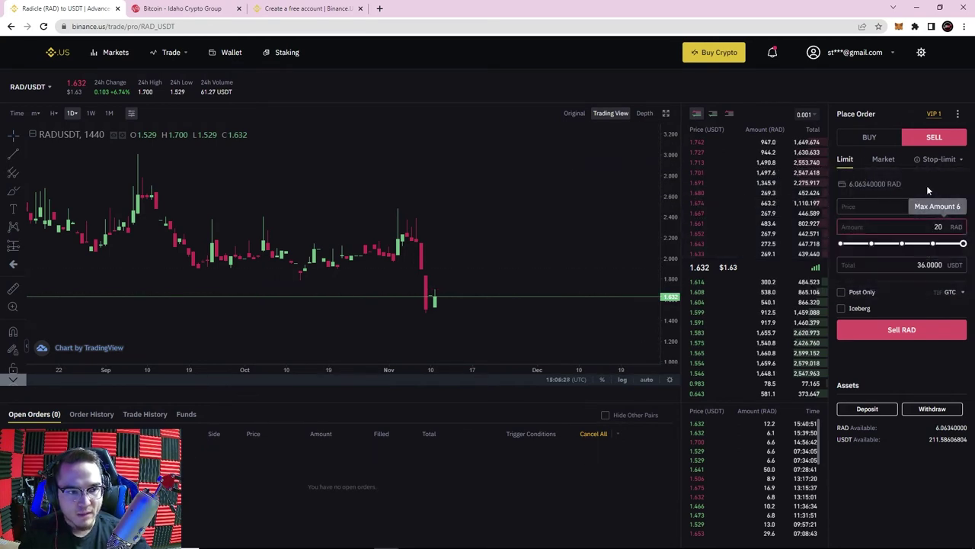
pyautogui.click(891, 209)
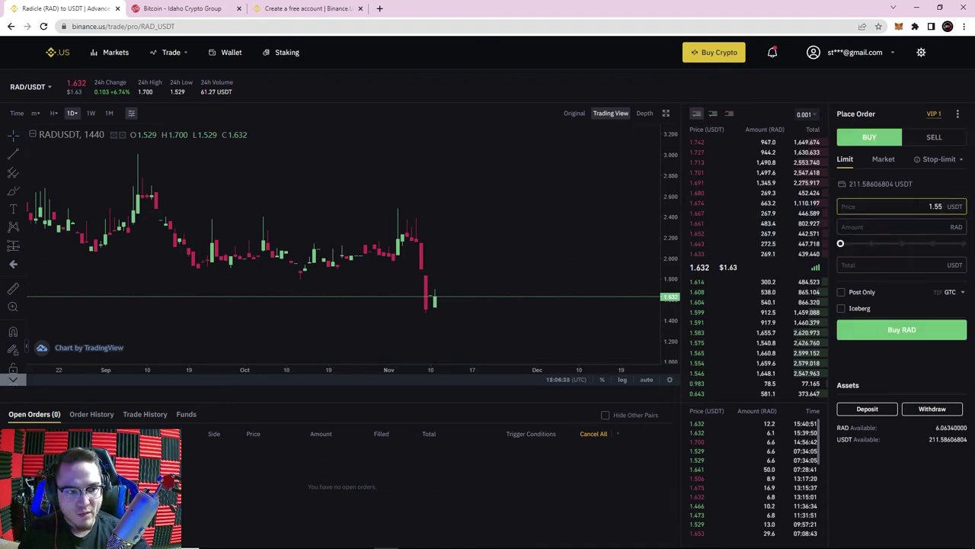
pyautogui.moveTo(925, 206); pyautogui.dragTo(964, 212)
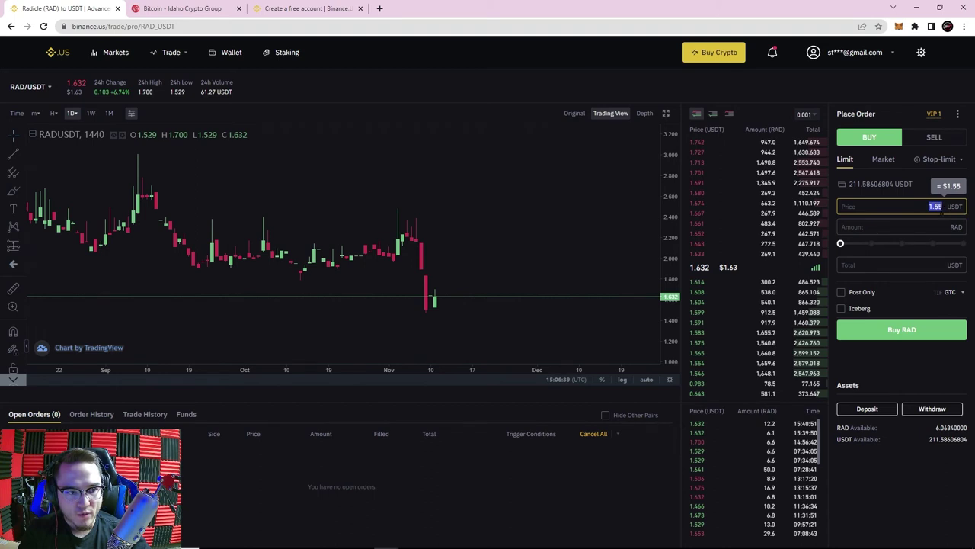
pyautogui.write('1.8')
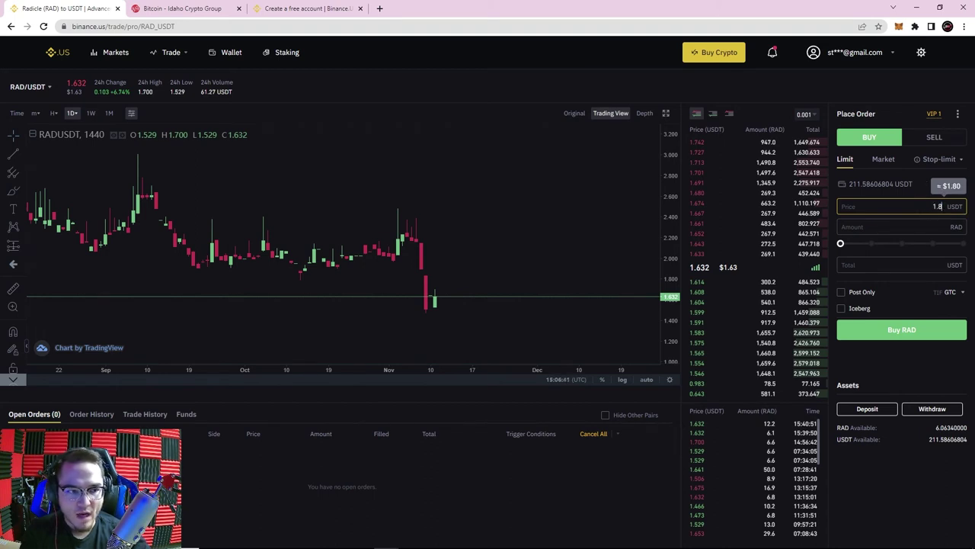
pyautogui.click(911, 221)
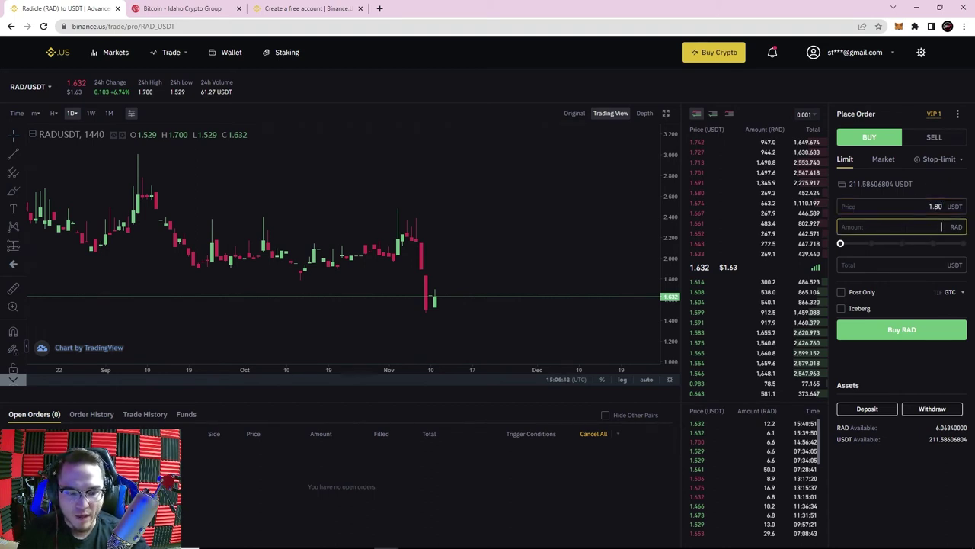
pyautogui.write('20')
# Check the buy order's total and compare its limit price with the last traded RAD price.
pyautogui.doubleClick(952, 266)
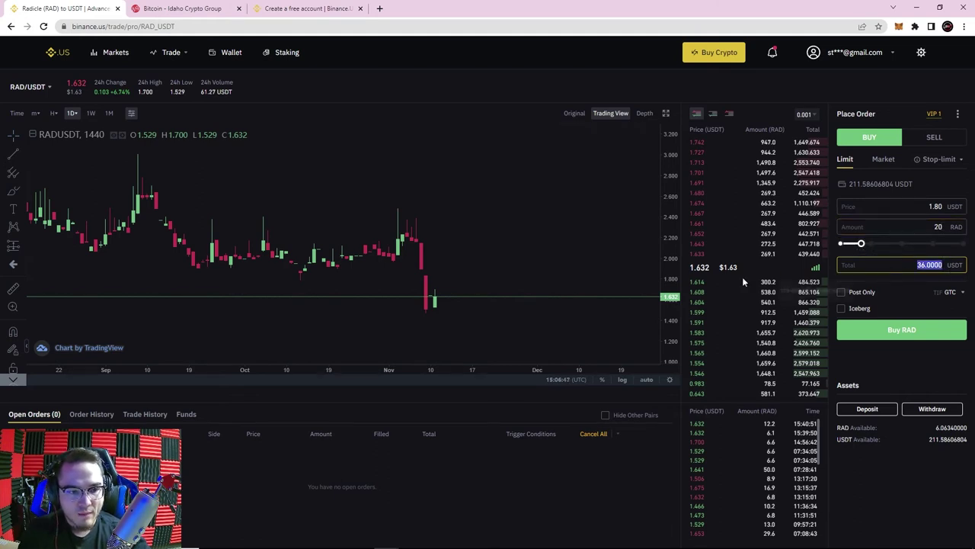
pyautogui.moveTo(928, 207); pyautogui.dragTo(947, 209)
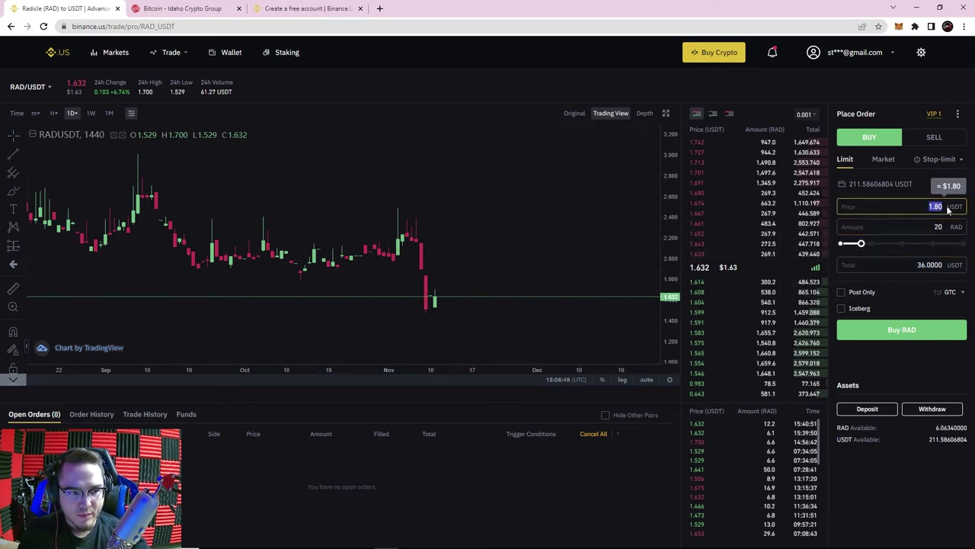
pyautogui.moveTo(690, 269); pyautogui.dragTo(705, 269)
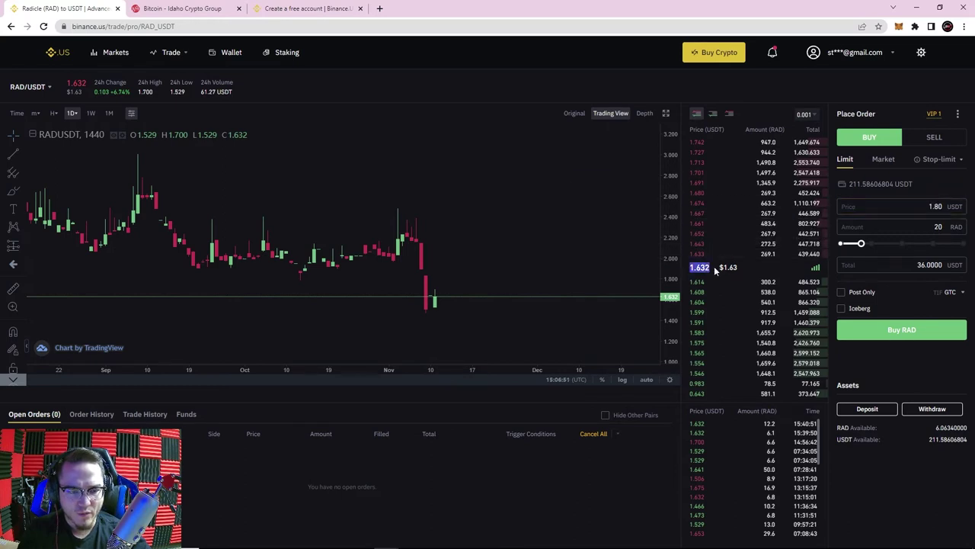
pyautogui.doubleClick(935, 206)
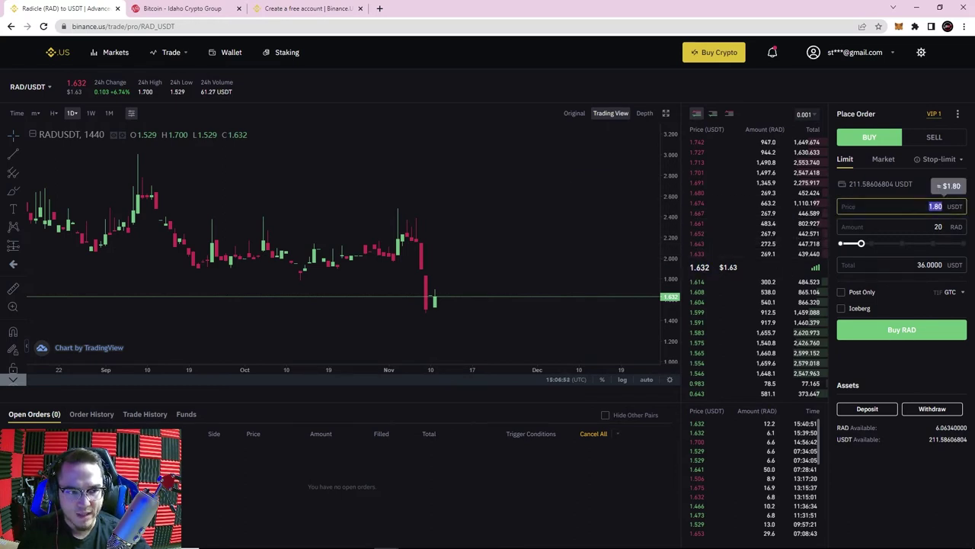
pyautogui.moveTo(688, 268); pyautogui.dragTo(711, 269)
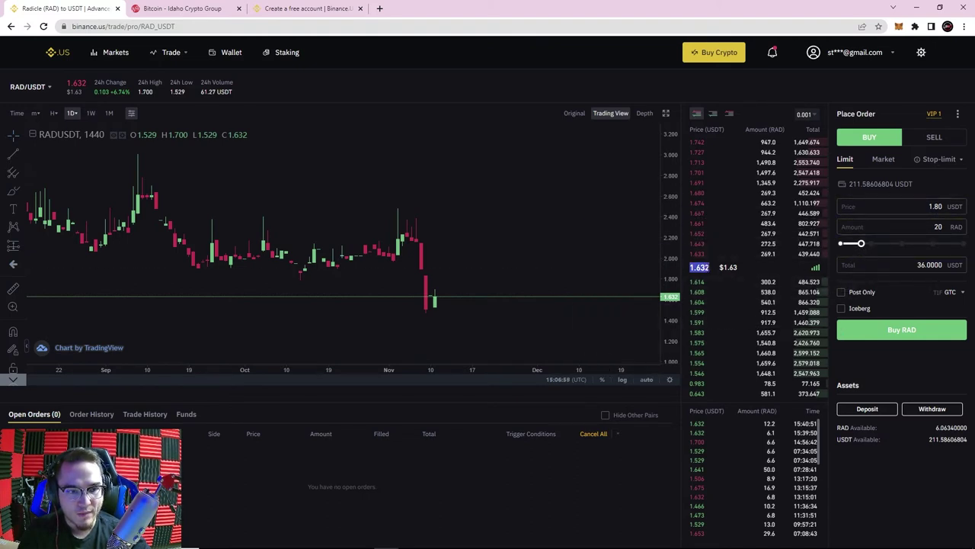
# Place the limit buy order for 20 RAD and confirm the above-market price.
pyautogui.click(938, 334)
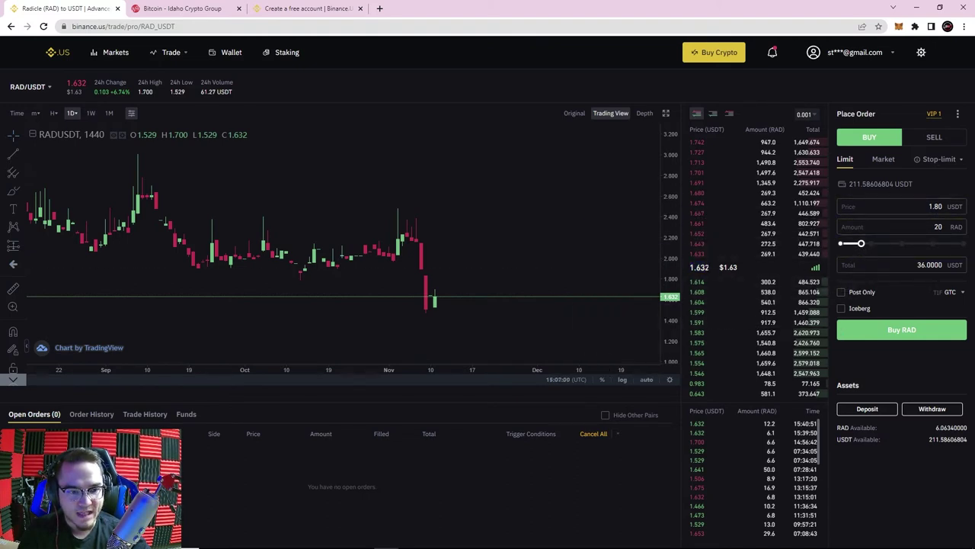
pyautogui.click(900, 332)
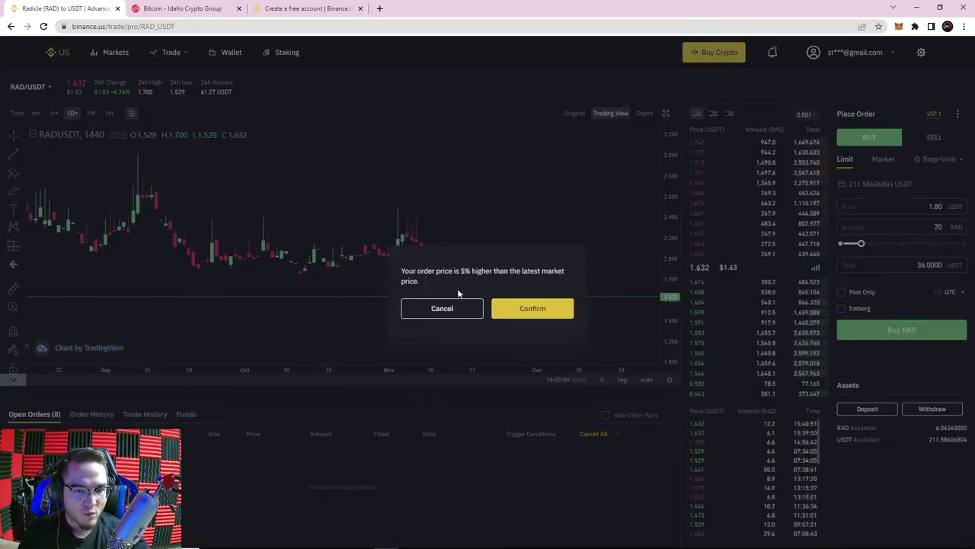
pyautogui.click(540, 315)
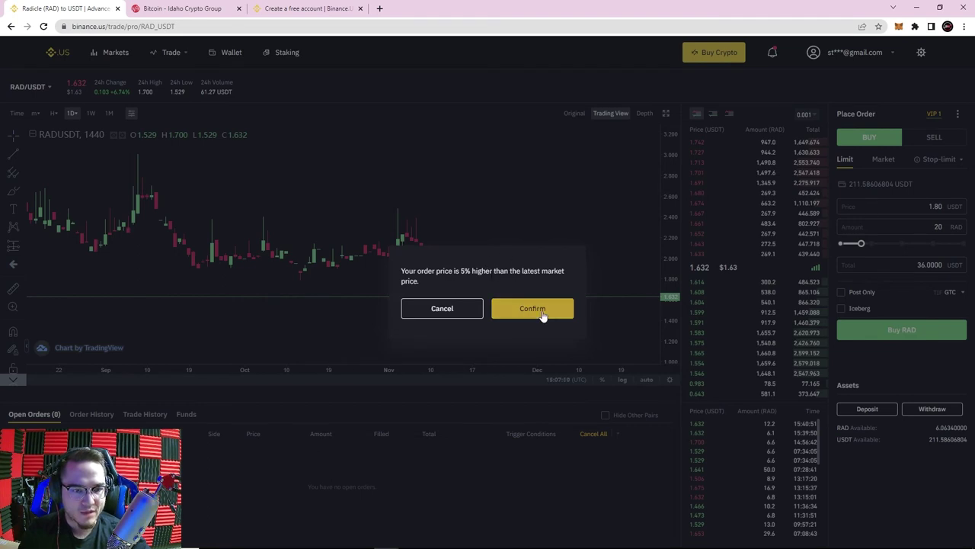
# Compare the newest RAD buy order's average fill price with its limit price in the order history.
pyautogui.click(95, 414)
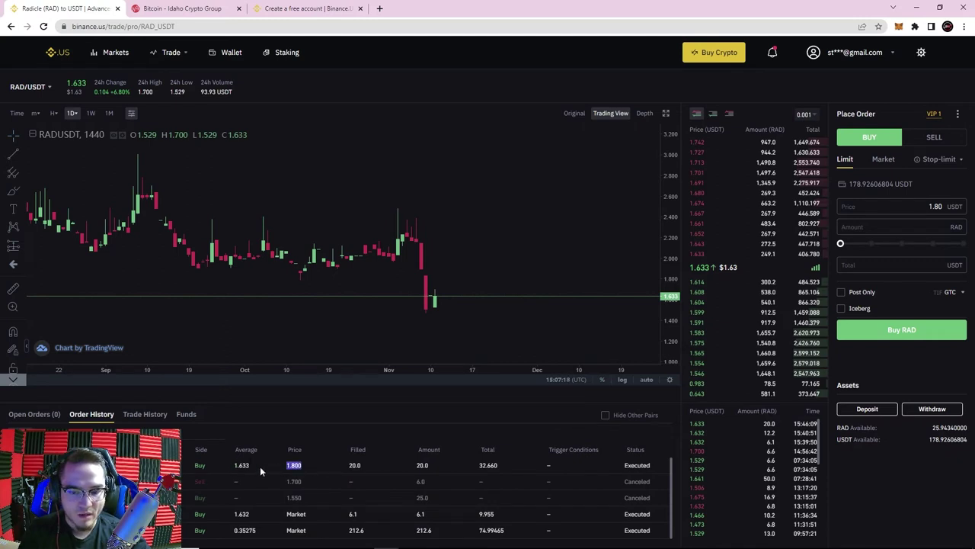
pyautogui.click(235, 465)
pyautogui.moveTo(234, 465); pyautogui.dragTo(248, 465)
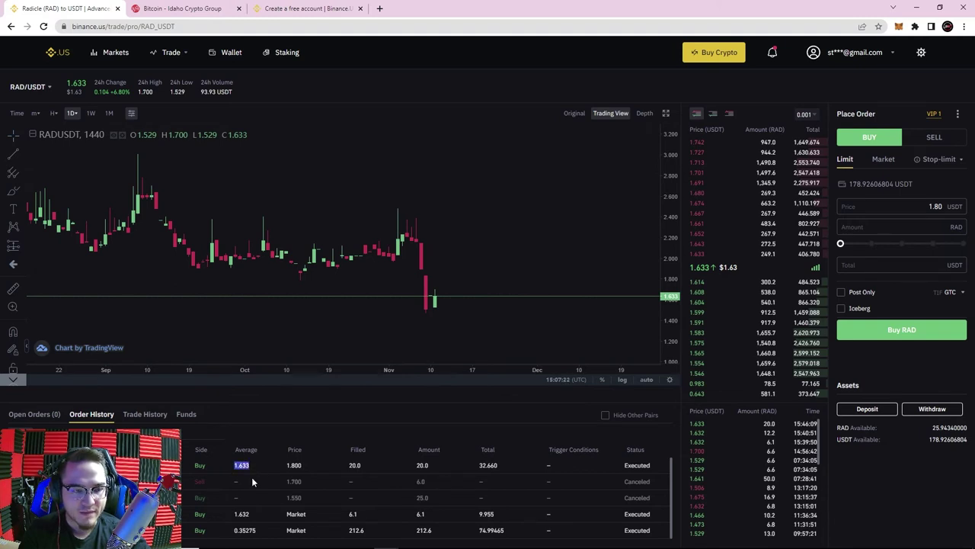
pyautogui.click(334, 414)
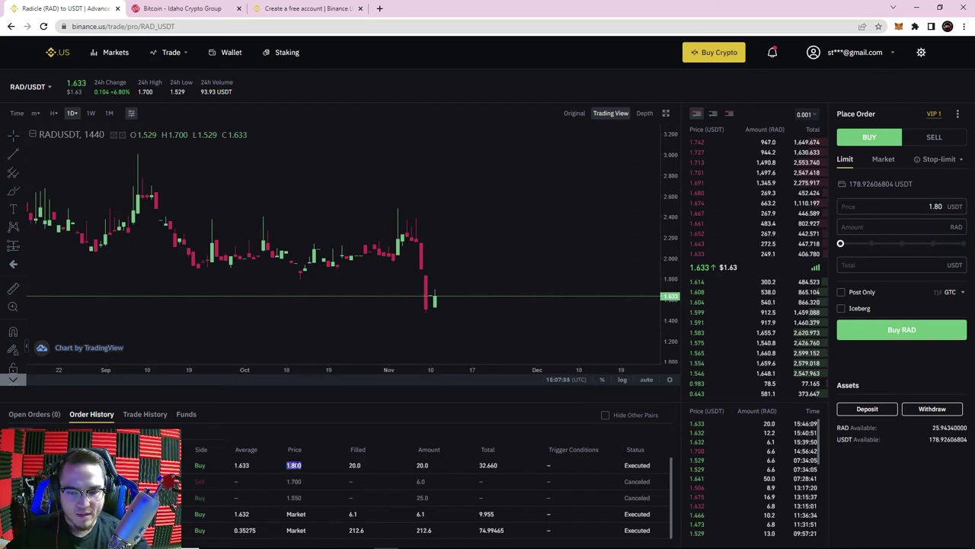
pyautogui.moveTo(234, 465); pyautogui.dragTo(253, 469)
# Switch to the image viewer to read the MARKET VS LIMIT.png comparison table, and close it.
pyautogui.click(486, 547)
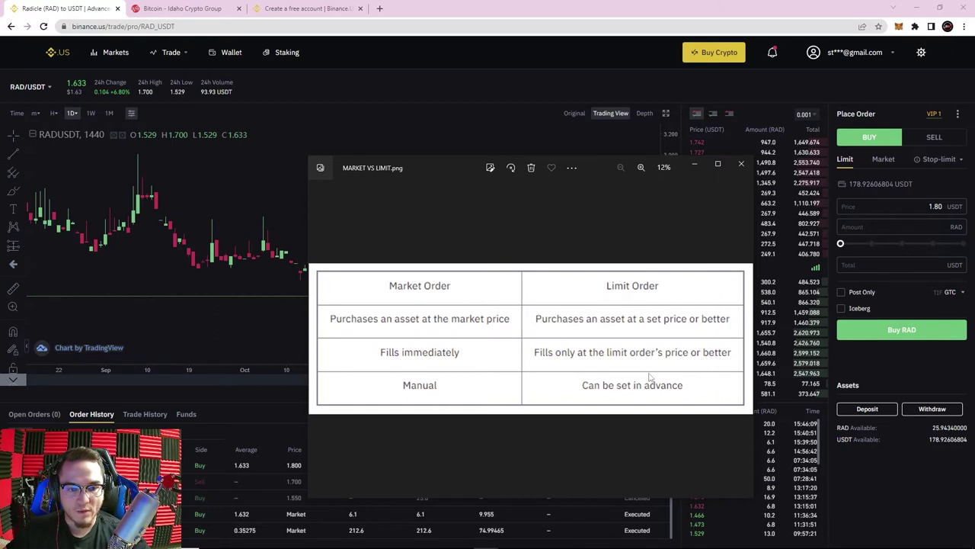
pyautogui.click(741, 163)
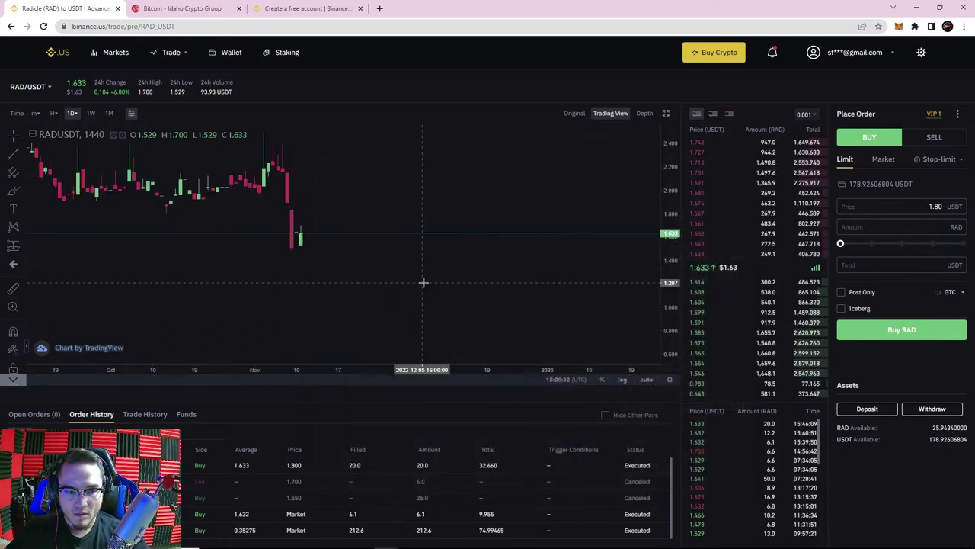
# Place a limit buy order for 50 RAD at a price of 1.40 USDT.
pyautogui.moveTo(376, 194); pyautogui.dragTo(389, 211)
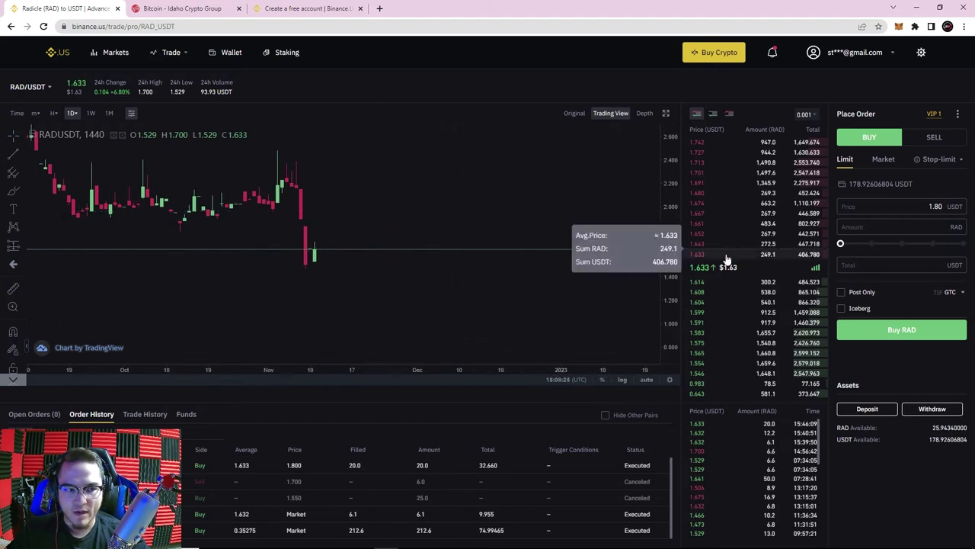
pyautogui.doubleClick(935, 207)
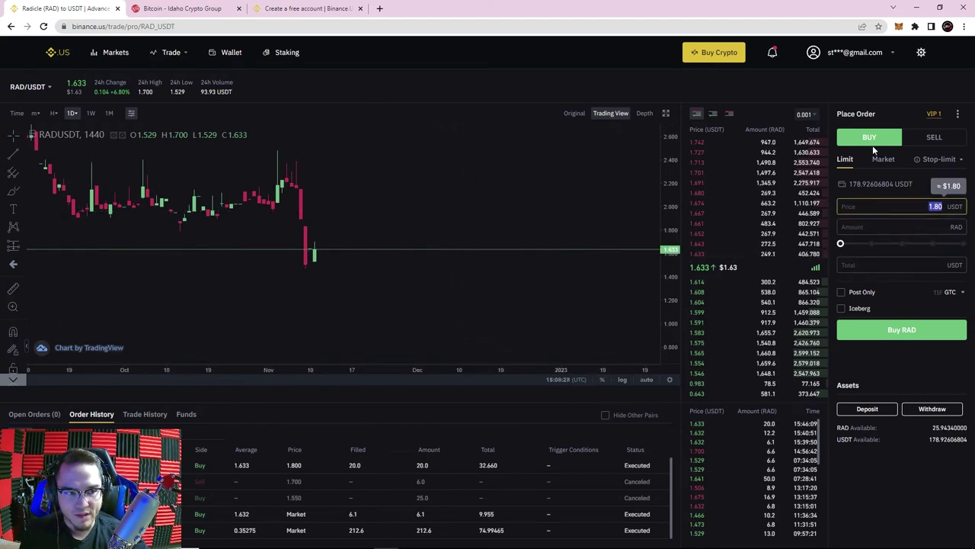
pyautogui.write('1.4')
pyautogui.press('Tab')
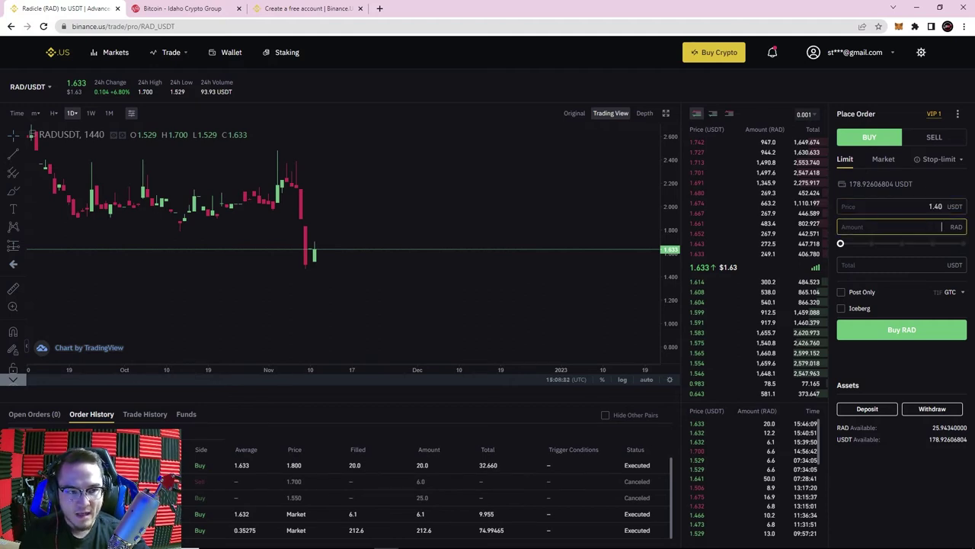
pyautogui.write('50')
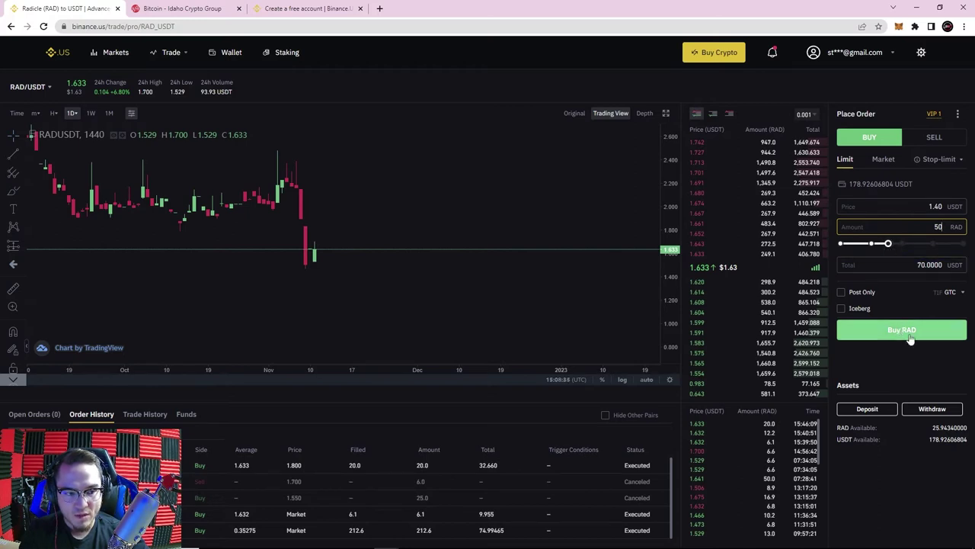
pyautogui.click(964, 207)
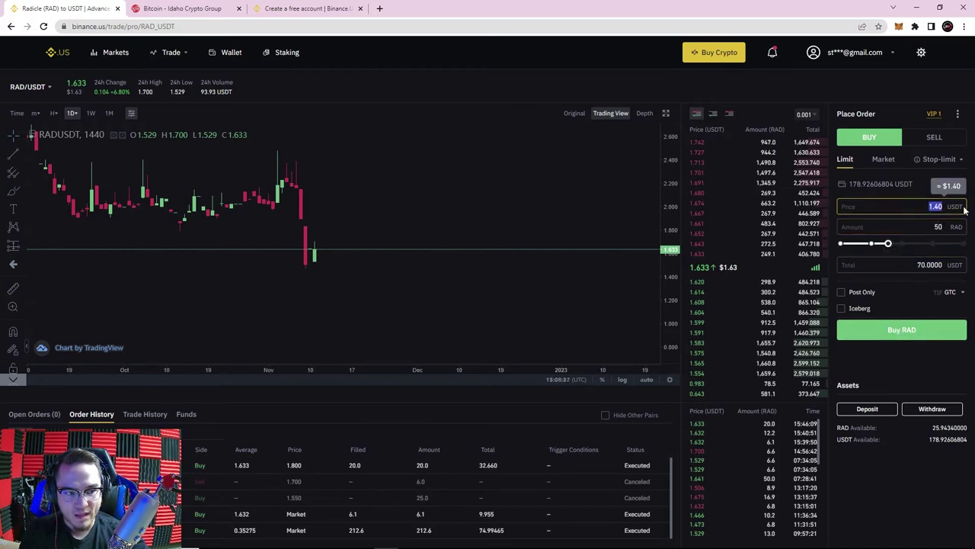
pyautogui.click(902, 332)
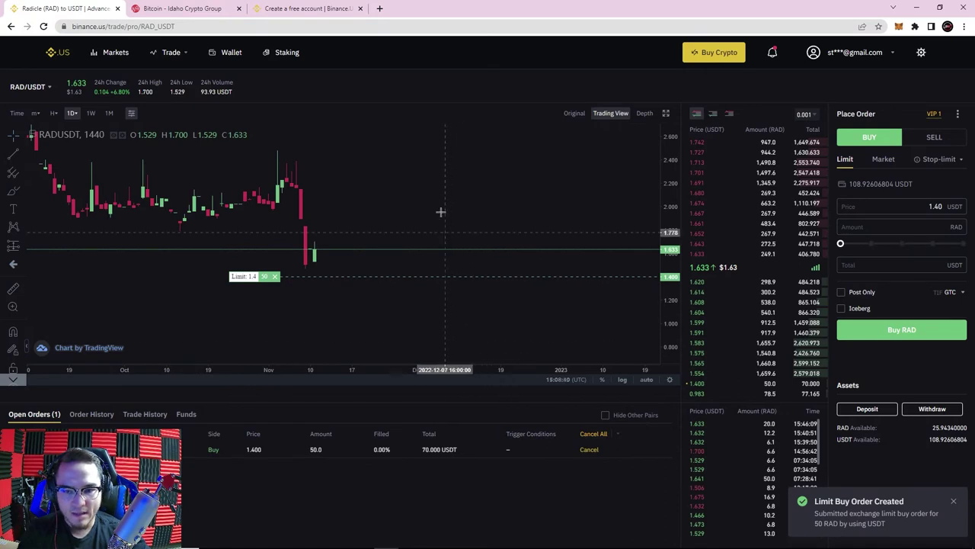
# Examine the 1.40 limit line on the RAD chart, and cancel the open 50 RAD buy order.
pyautogui.scroll(-1, 257, 298)
pyautogui.scroll(-1, 362, 279)
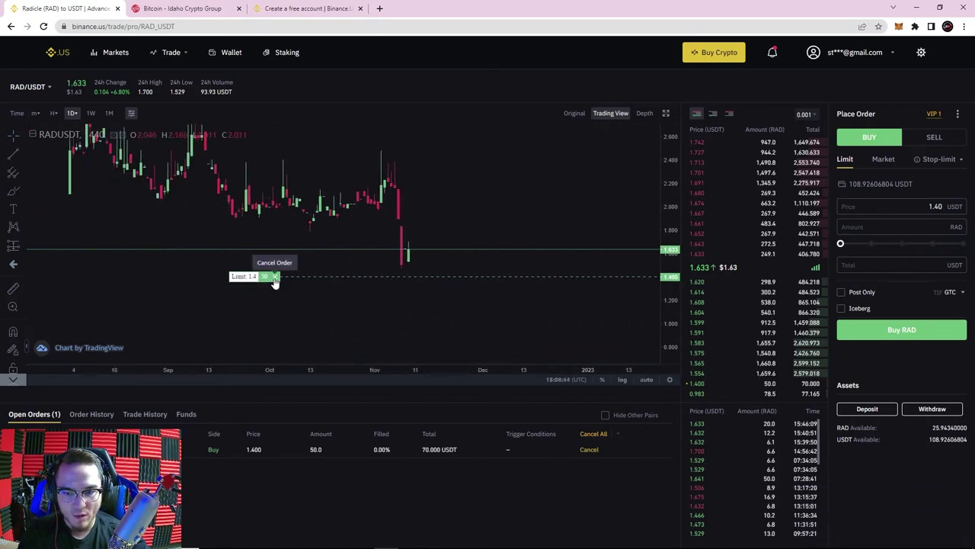
pyautogui.scroll(-5, 431, 276)
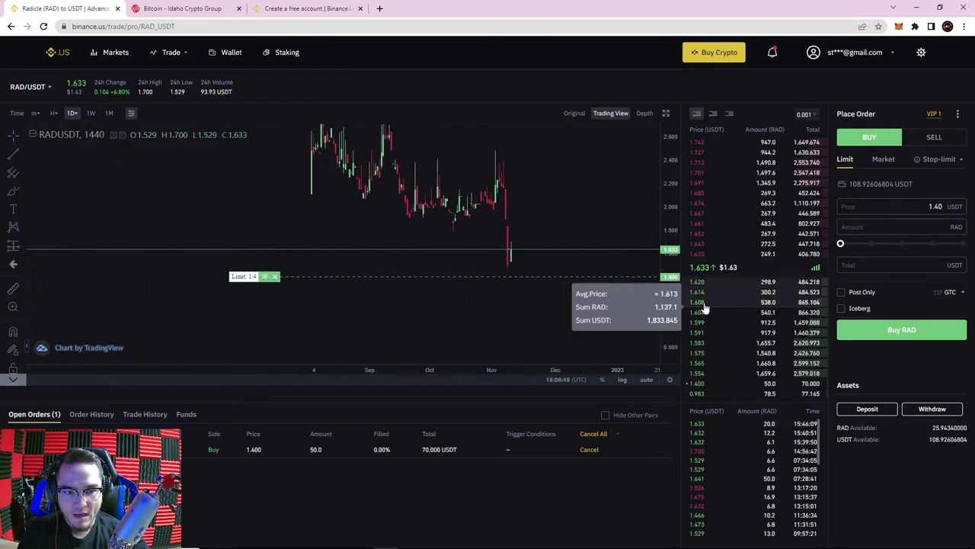
pyautogui.moveTo(669, 298); pyautogui.dragTo(674, 228)
pyautogui.moveTo(571, 263); pyautogui.dragTo(517, 267)
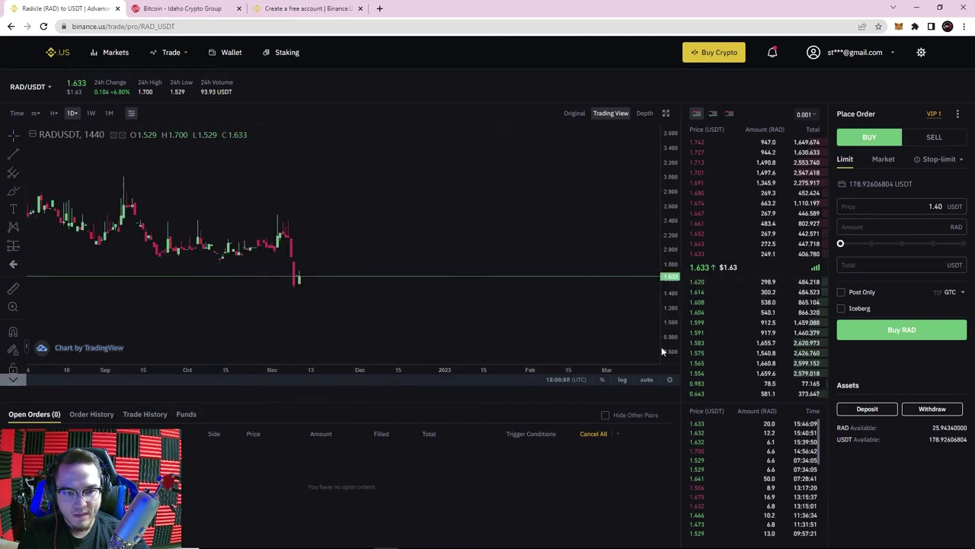
pyautogui.moveTo(669, 335); pyautogui.dragTo(670, 300)
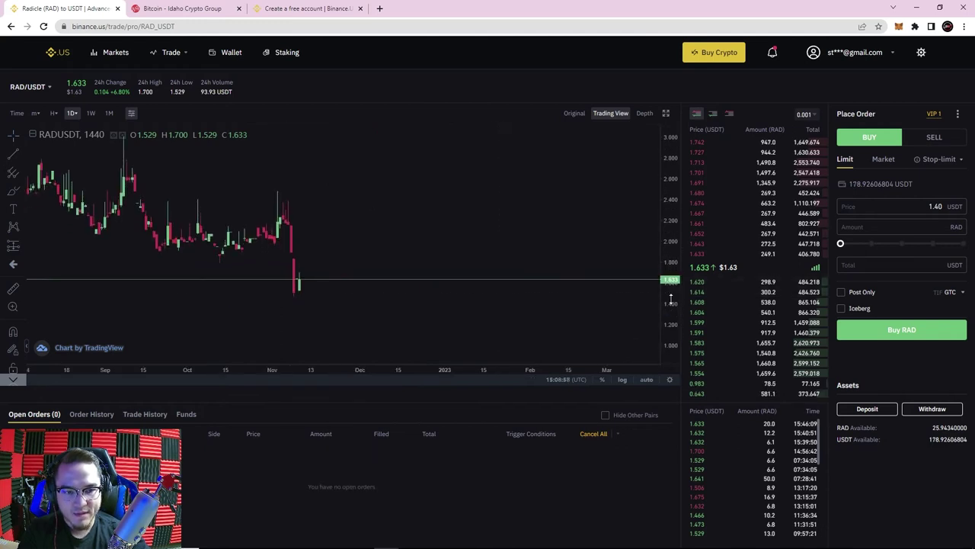
pyautogui.moveTo(527, 263); pyautogui.dragTo(568, 269)
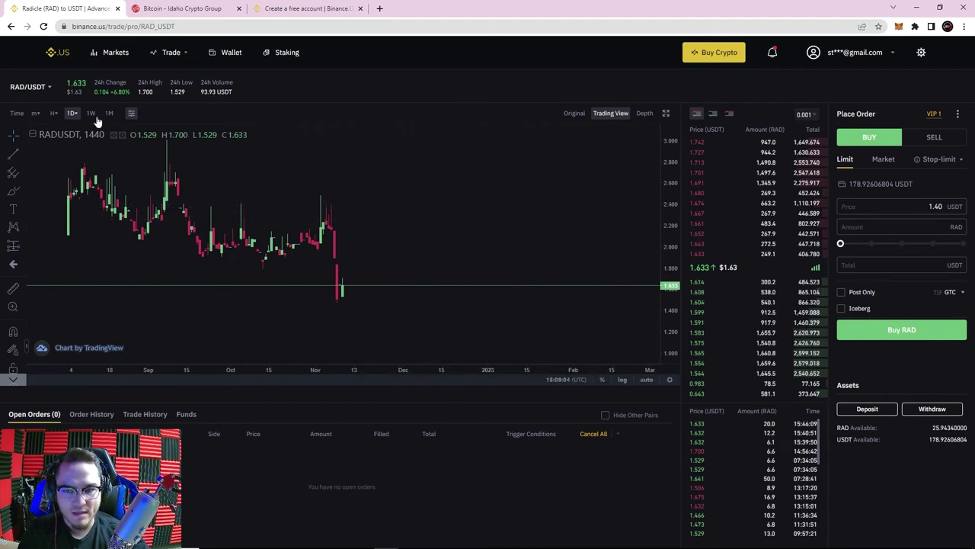
# Draw a trend line along the November price drop on the RAD chart, and delete it.
pyautogui.click(13, 152)
pyautogui.click(355, 211)
pyautogui.moveTo(333, 206); pyautogui.dragTo(376, 289)
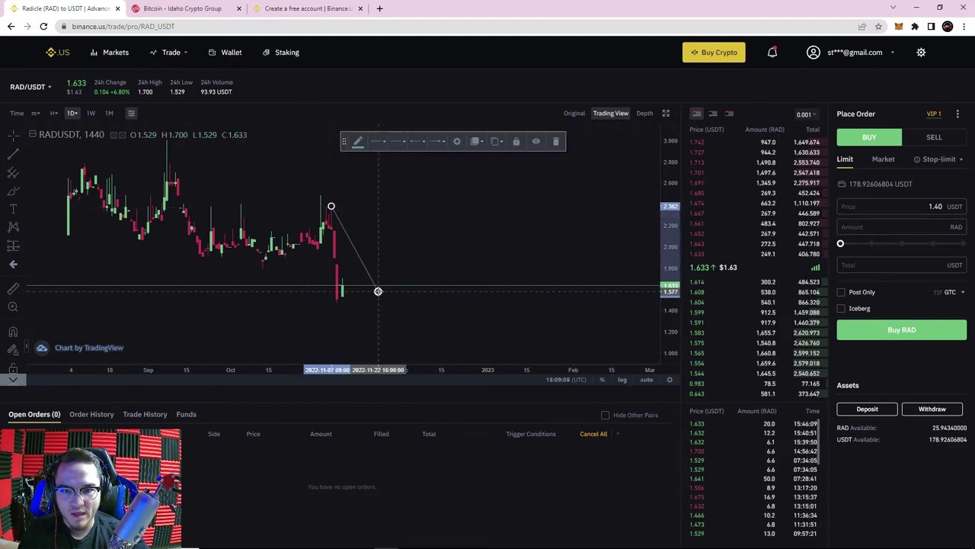
pyautogui.click(561, 145)
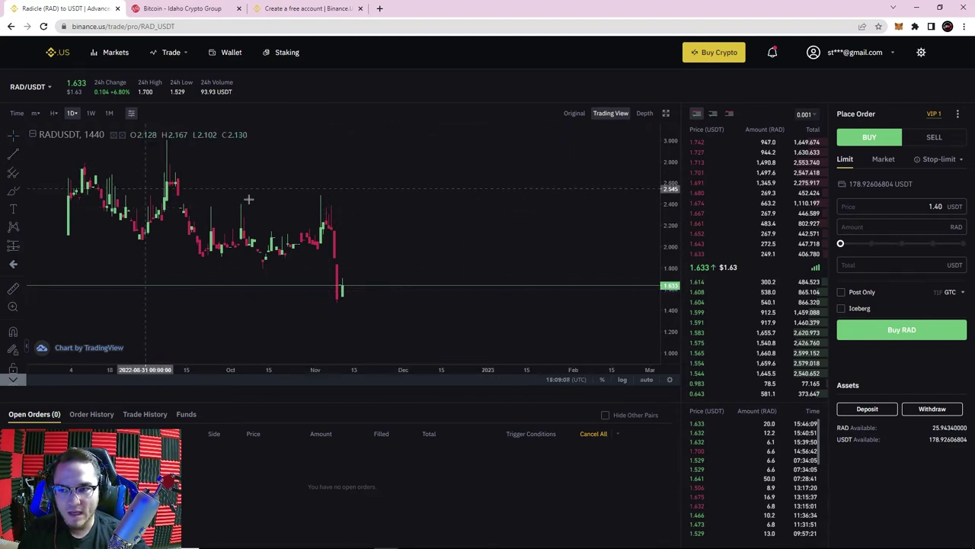
# Place a limit sell order for 25.4 RAD, 98% of the balance, at a price of 2.40 USDT.
pyautogui.click(934, 137)
pyautogui.doubleClick(941, 209)
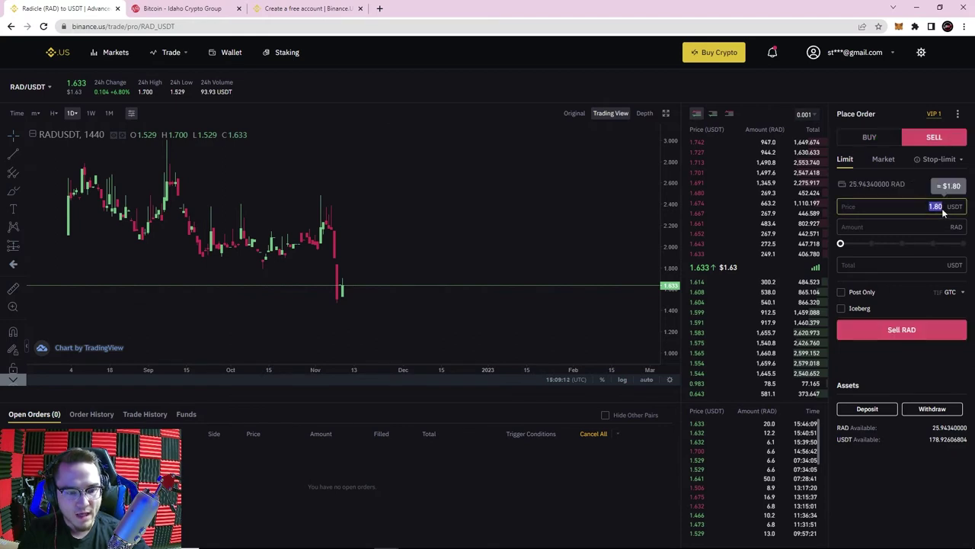
pyautogui.write('2.40')
pyautogui.click(914, 226)
pyautogui.moveTo(842, 244); pyautogui.dragTo(960, 280)
pyautogui.click(955, 243)
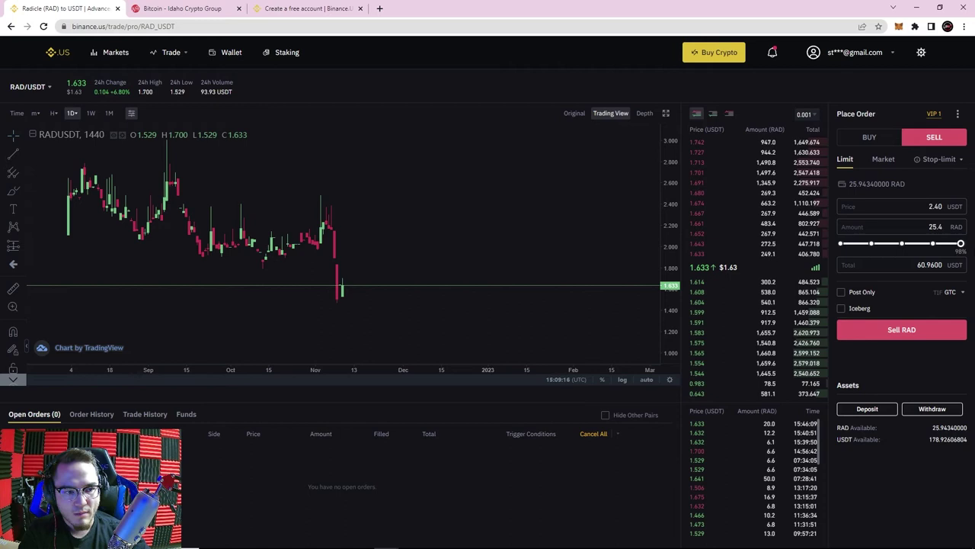
pyautogui.click(931, 335)
# Examine the 2.40 limit line on the chart, and cancel the 25.4 RAD sell order.
pyautogui.scroll(1, 439, 243)
pyautogui.moveTo(406, 244); pyautogui.dragTo(414, 248)
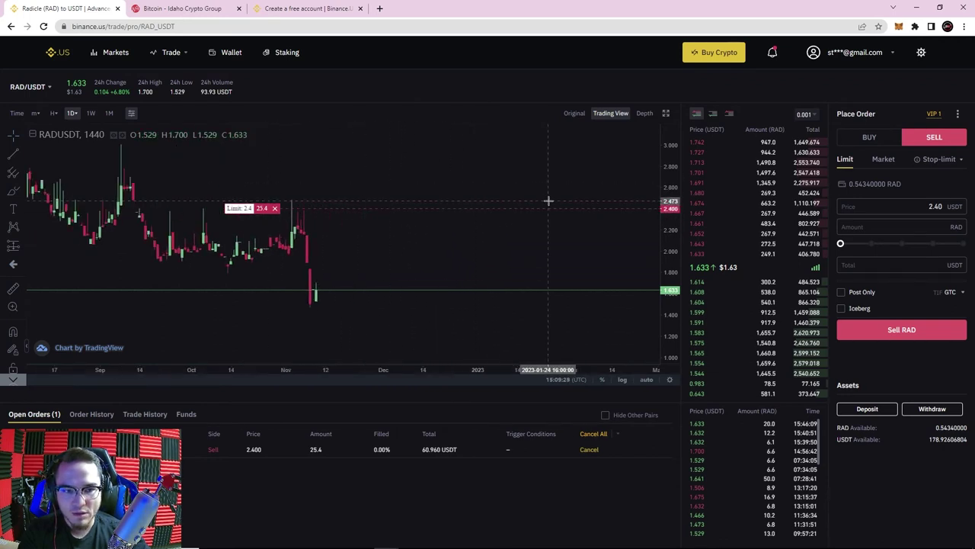
pyautogui.moveTo(444, 183); pyautogui.dragTo(506, 202)
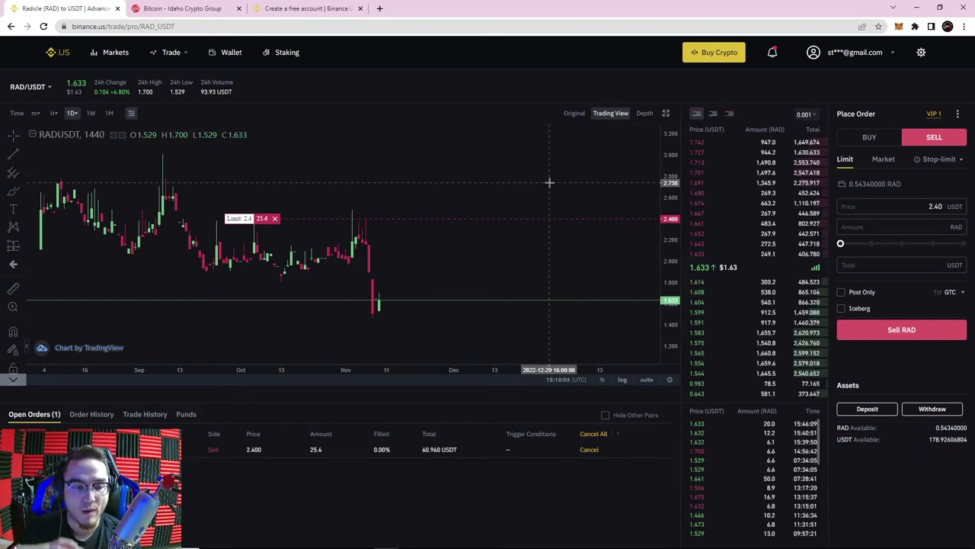
pyautogui.click(274, 218)
pyautogui.scroll(-2, 429, 218)
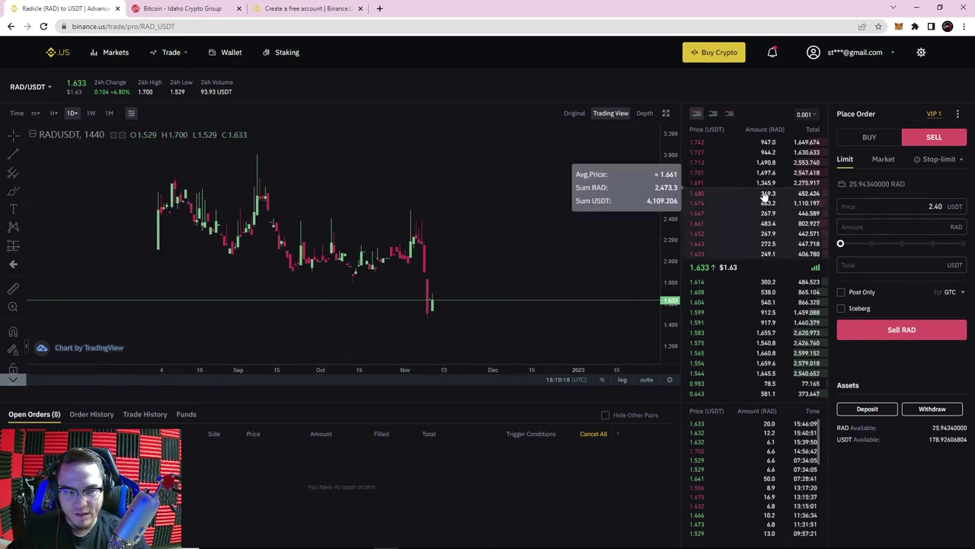
# Sell the full available RAD amount of 25.9 with a market order.
pyautogui.click(883, 159)
pyautogui.click(860, 227)
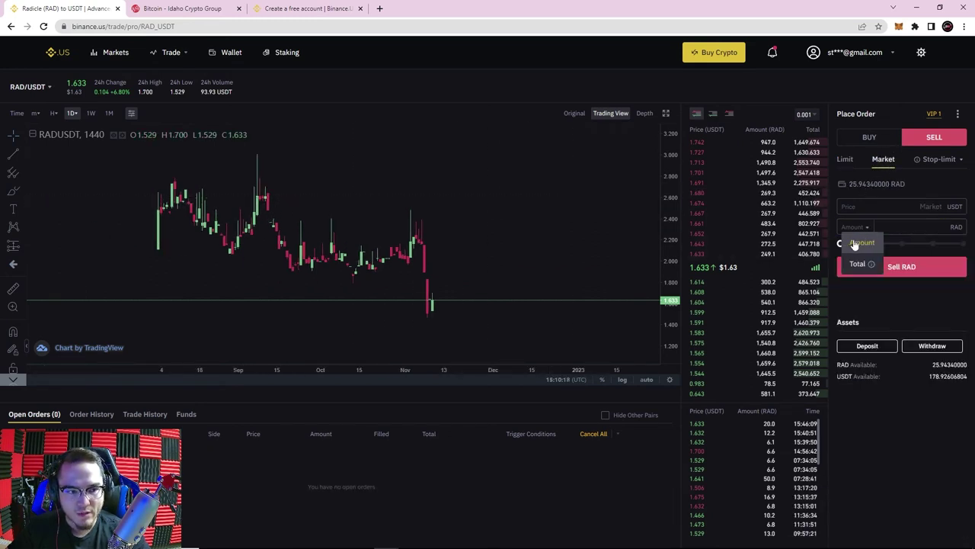
pyautogui.click(854, 242)
pyautogui.moveTo(853, 242); pyautogui.dragTo(963, 243)
pyautogui.moveTo(963, 242)
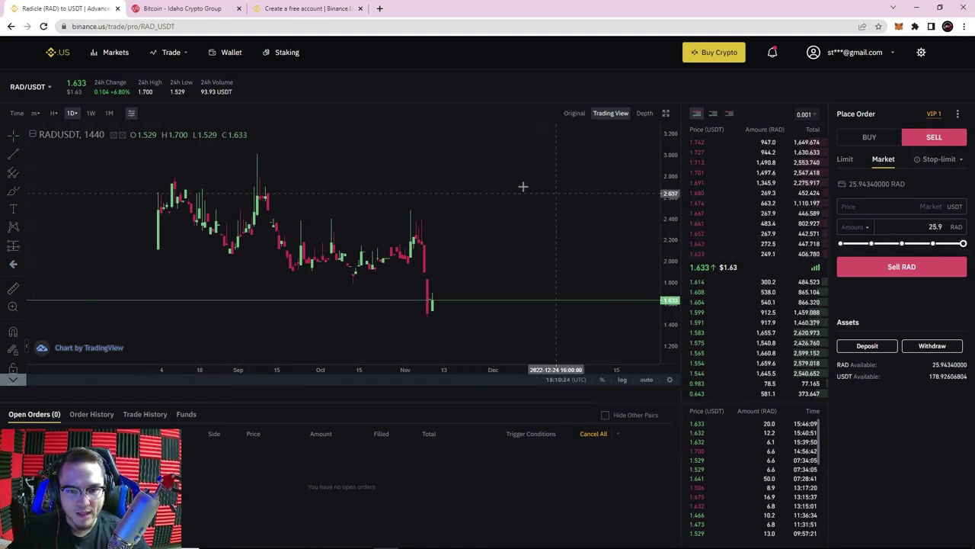
pyautogui.scroll(3, 477, 211)
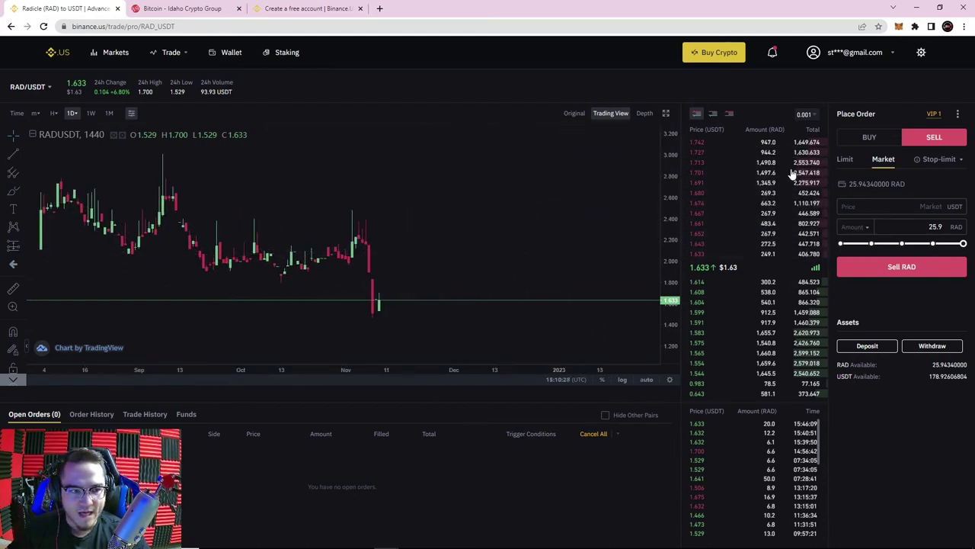
pyautogui.click(912, 271)
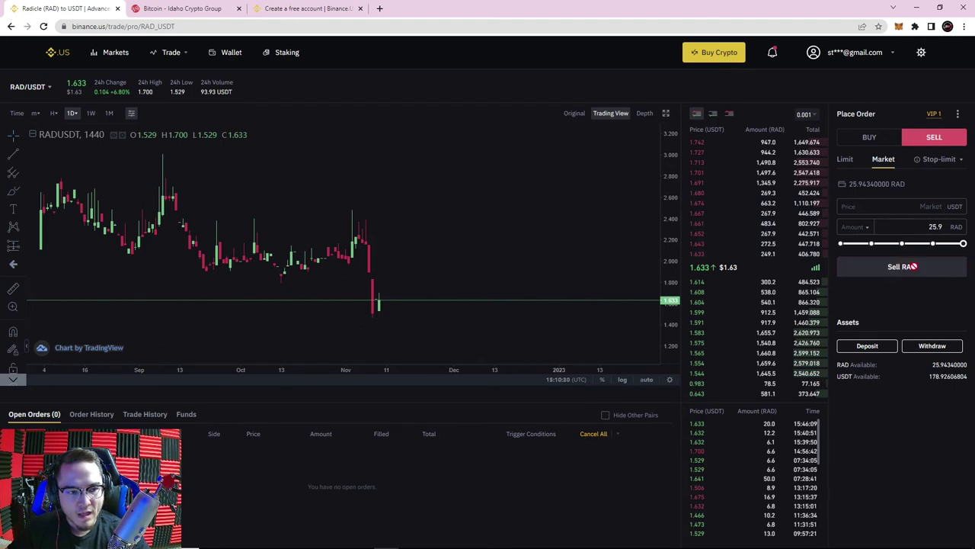
# Compare the limit and market sell forms, and enable Post Only on the limit form.
pyautogui.click(847, 159)
pyautogui.click(886, 159)
pyautogui.click(852, 161)
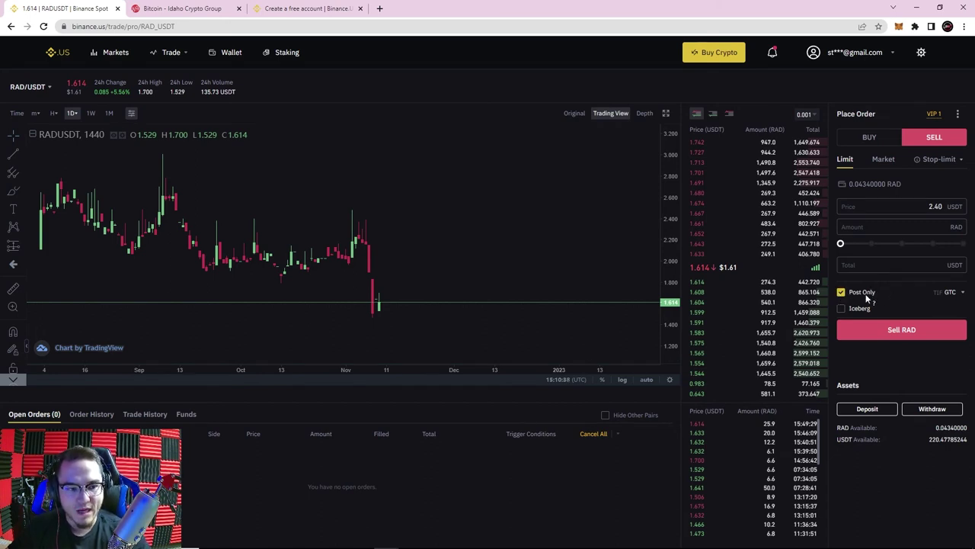
pyautogui.moveTo(866, 298)
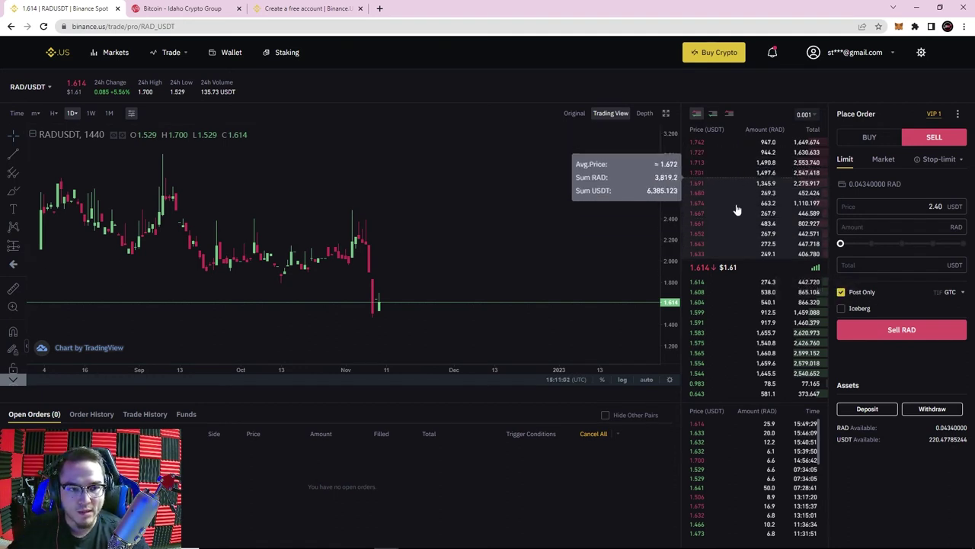
# Try the Iceberg option on the limit sell form, and turn it off again.
pyautogui.click(841, 309)
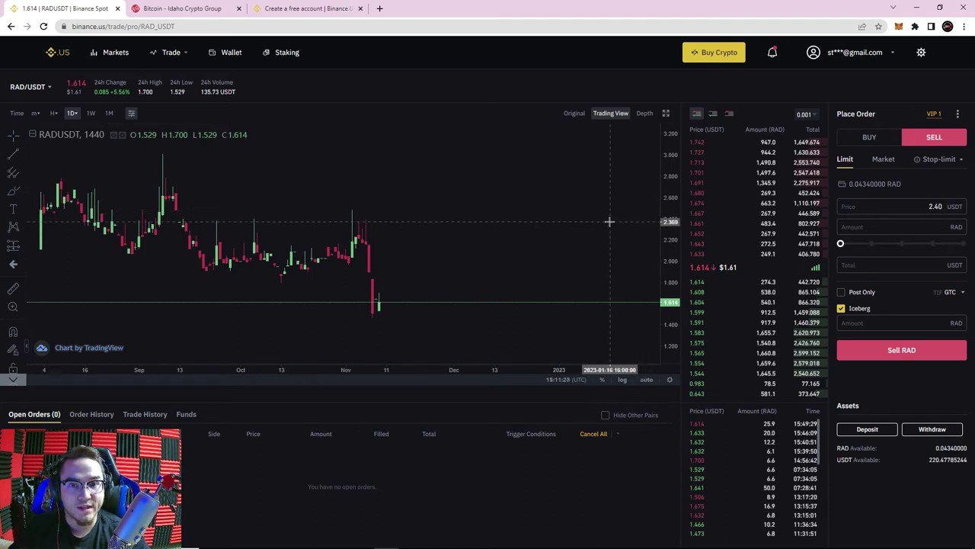
pyautogui.moveTo(719, 253)
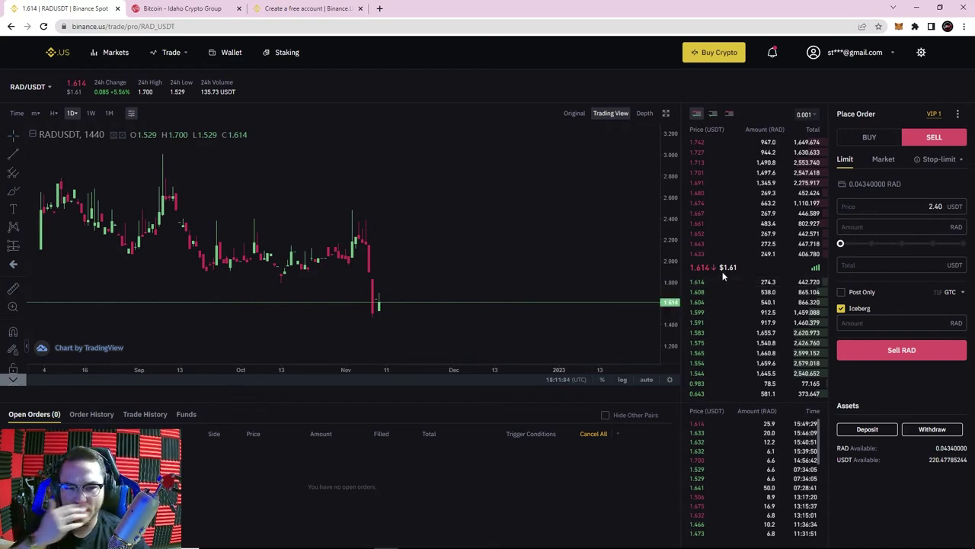
pyautogui.click(859, 308)
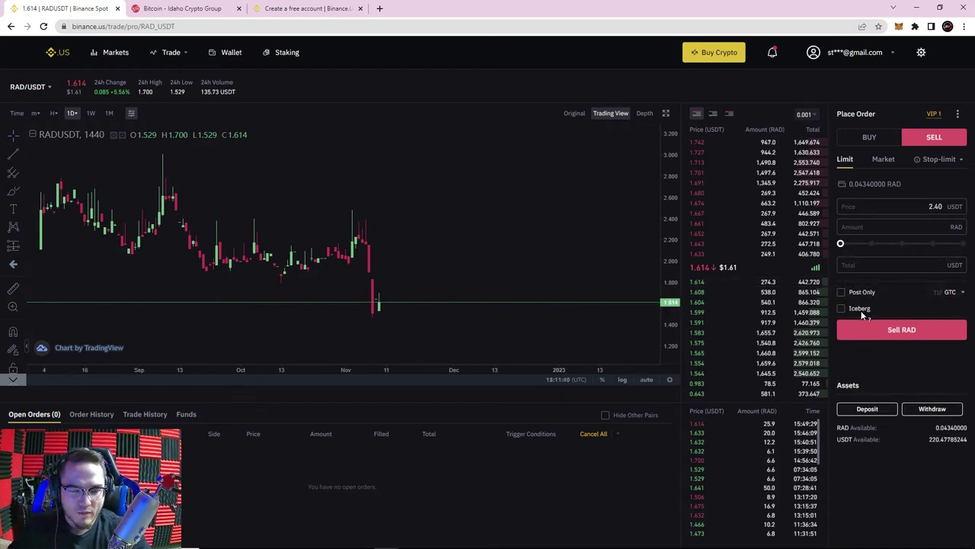
pyautogui.click(862, 309)
pyautogui.click(863, 311)
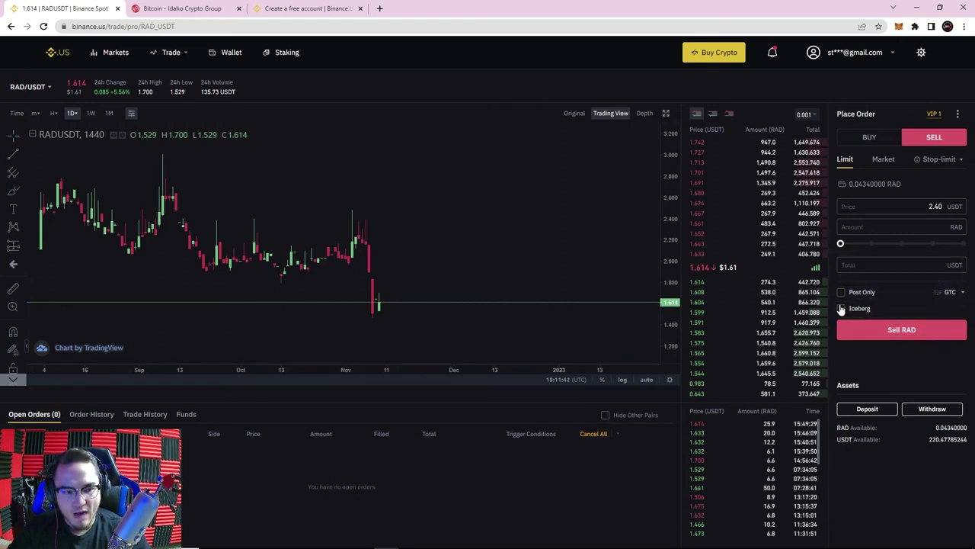
pyautogui.click(860, 313)
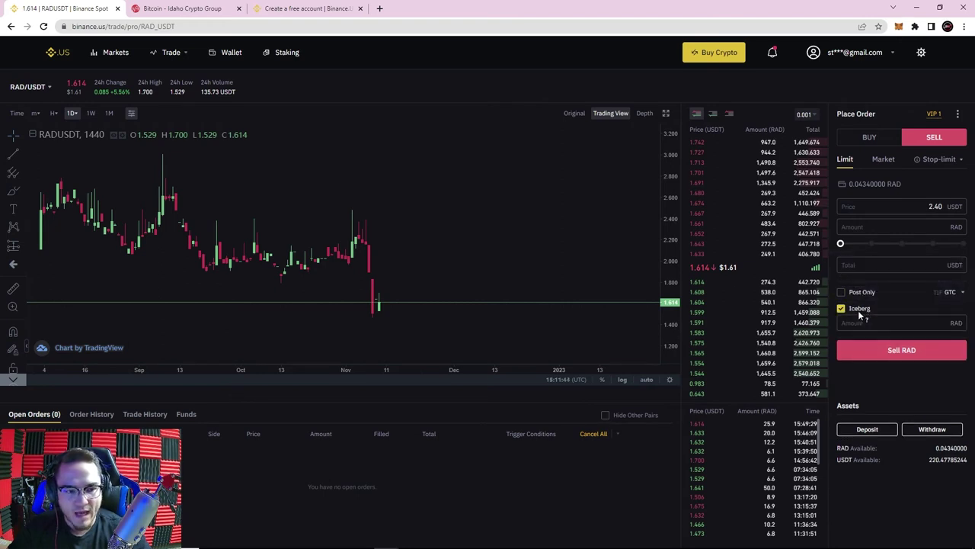
pyautogui.click(851, 312)
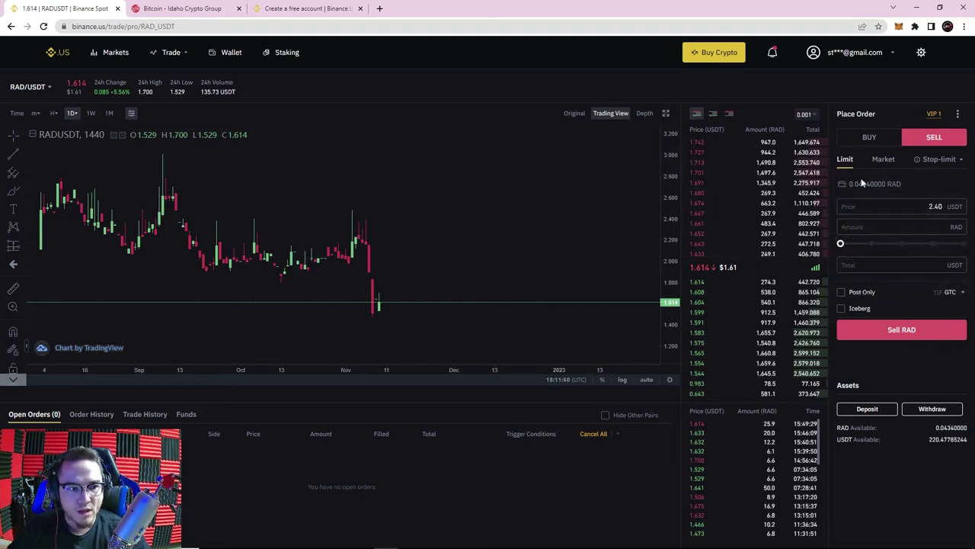
# Display the stop-limit sell form for RAD, and find and switch to the TRX/USDT trading pair.
pyautogui.click(945, 161)
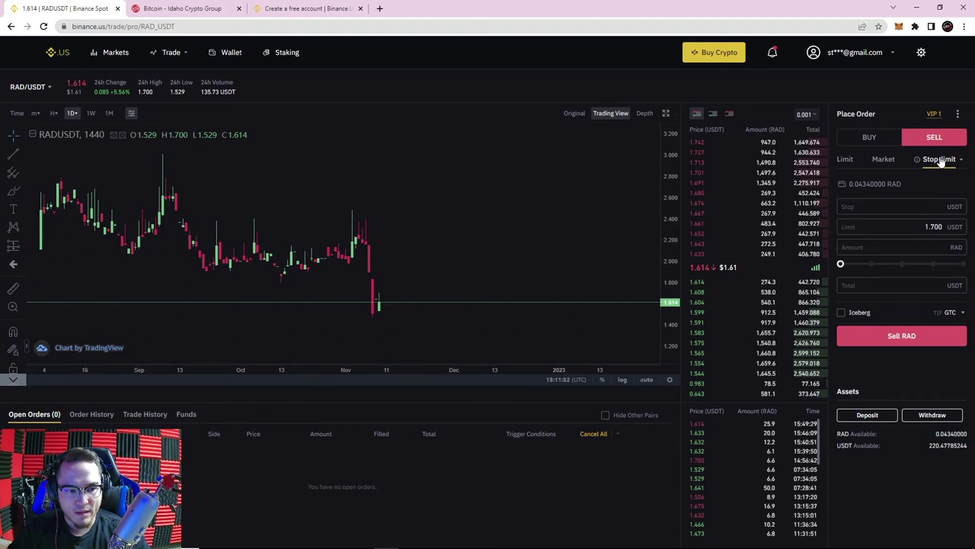
pyautogui.moveTo(31, 86)
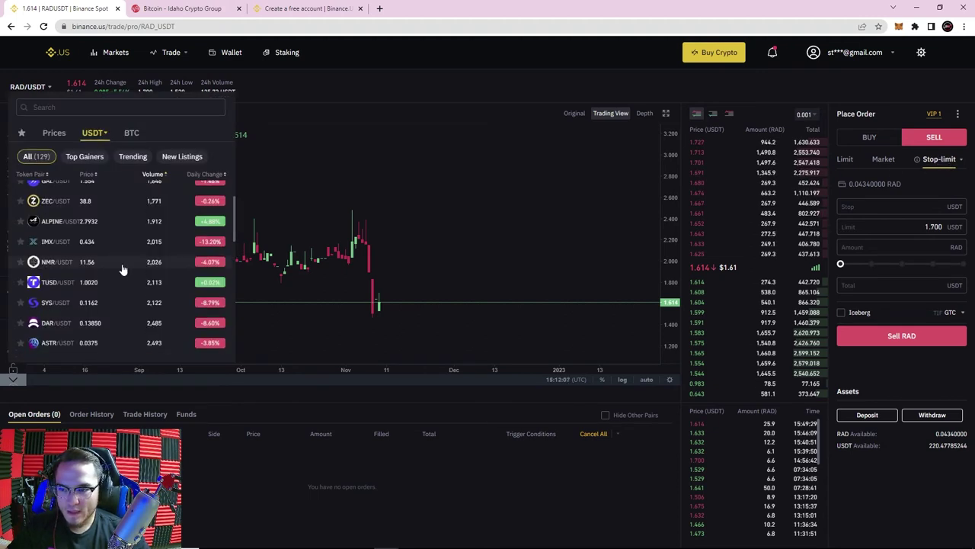
pyautogui.scroll(-2, 122, 269)
pyautogui.scroll(-5, 118, 275)
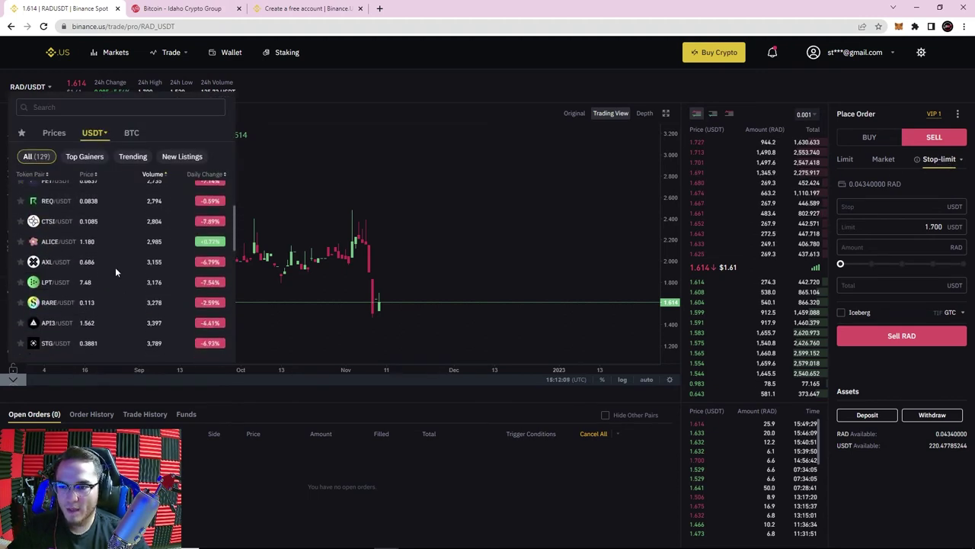
pyautogui.scroll(-5, 114, 267)
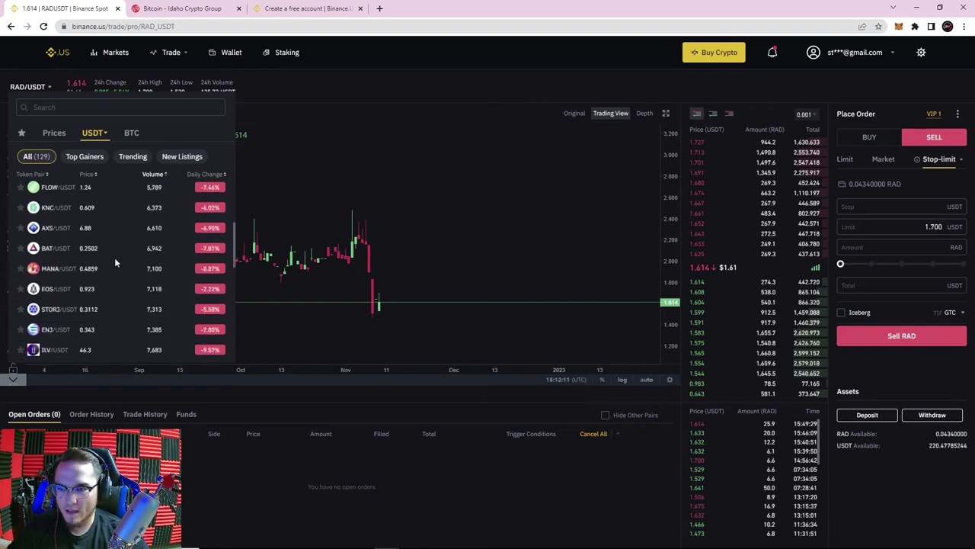
pyautogui.click(95, 106)
pyautogui.write('trx')
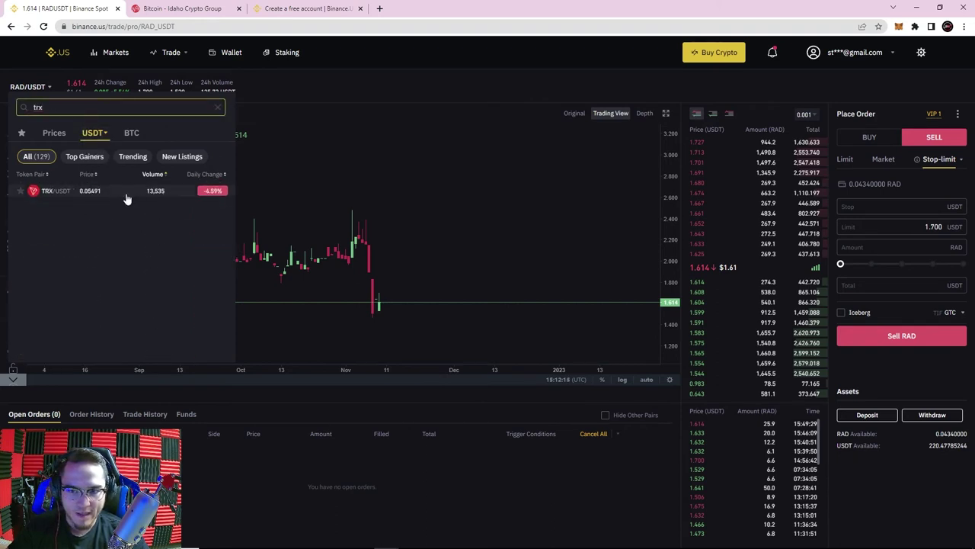
pyautogui.click(60, 195)
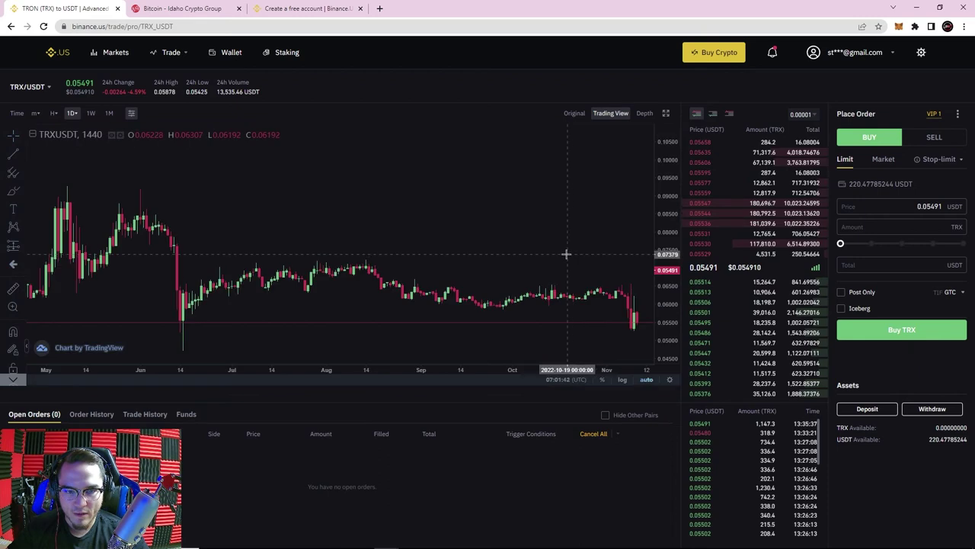
# Examine the Stop and Limit fields of the TRX stop-limit buy form alongside the recent TRX/USDT price chart.
pyautogui.click(939, 160)
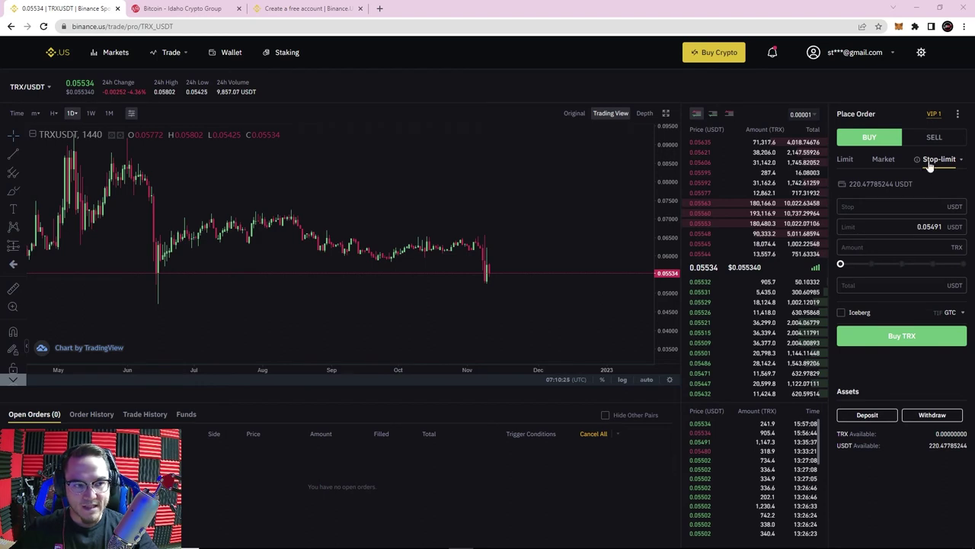
pyautogui.click(942, 207)
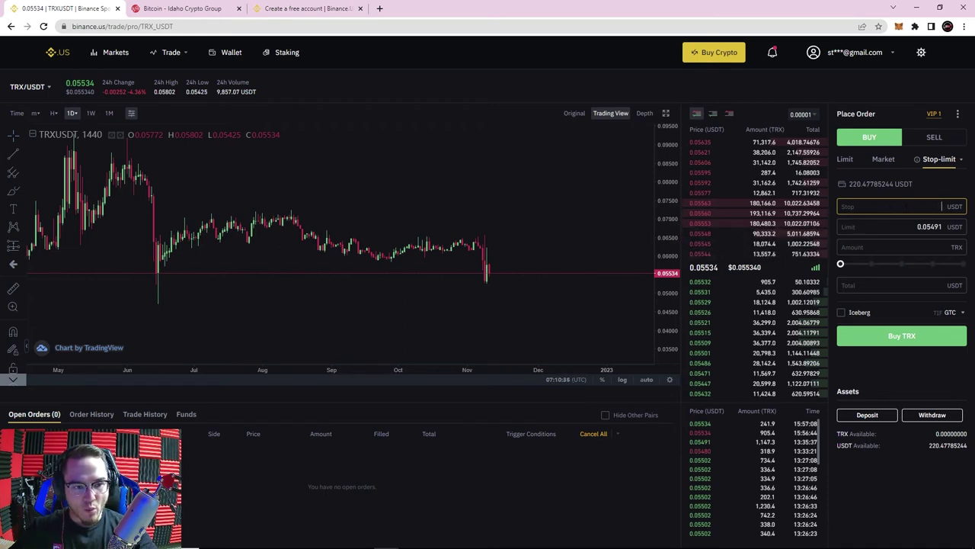
pyautogui.click(866, 229)
pyautogui.moveTo(915, 227); pyautogui.dragTo(962, 230)
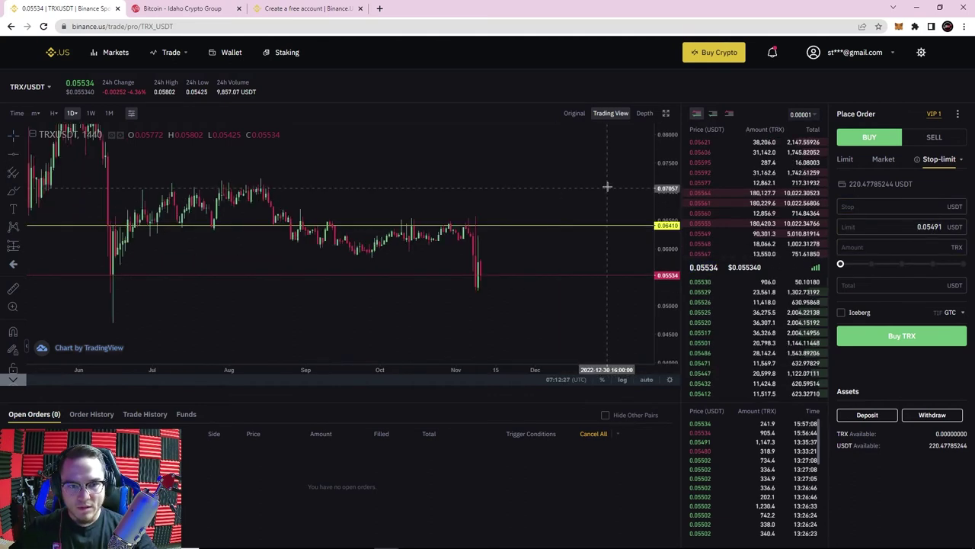
pyautogui.moveTo(610, 187); pyautogui.dragTo(564, 189)
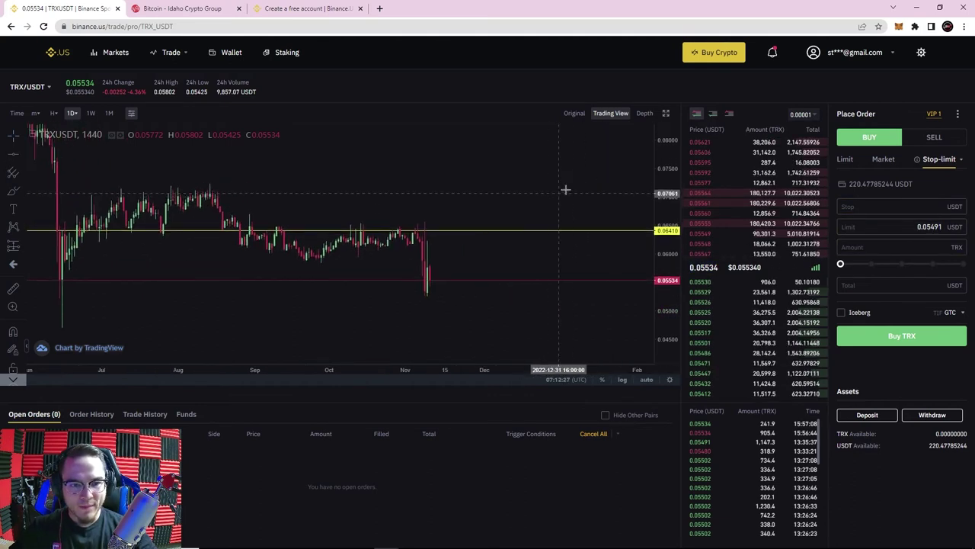
pyautogui.moveTo(660, 153); pyautogui.dragTo(660, 198)
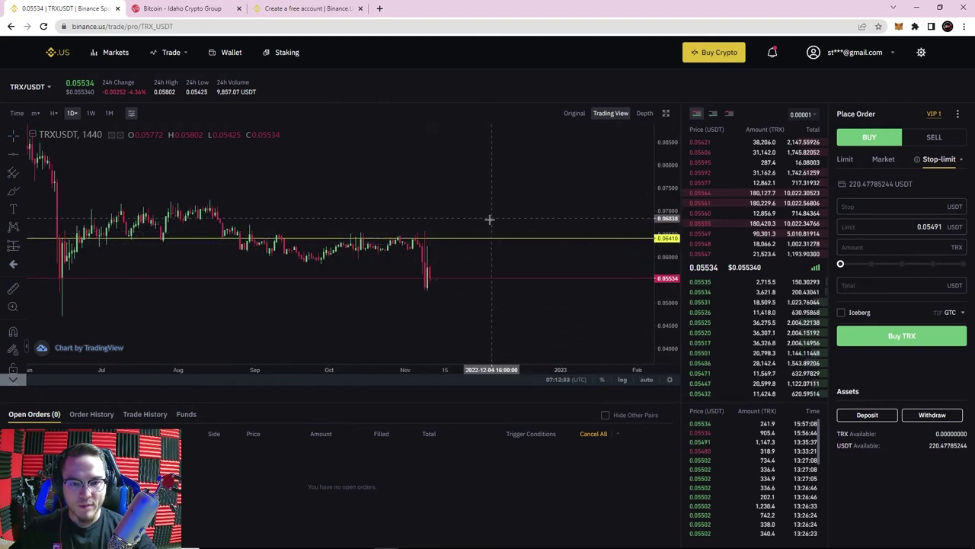
pyautogui.scroll(1, 492, 192)
# Switch to the limit buy form for TRX, and set the limit price to 0.0557 USDT.
pyautogui.click(846, 160)
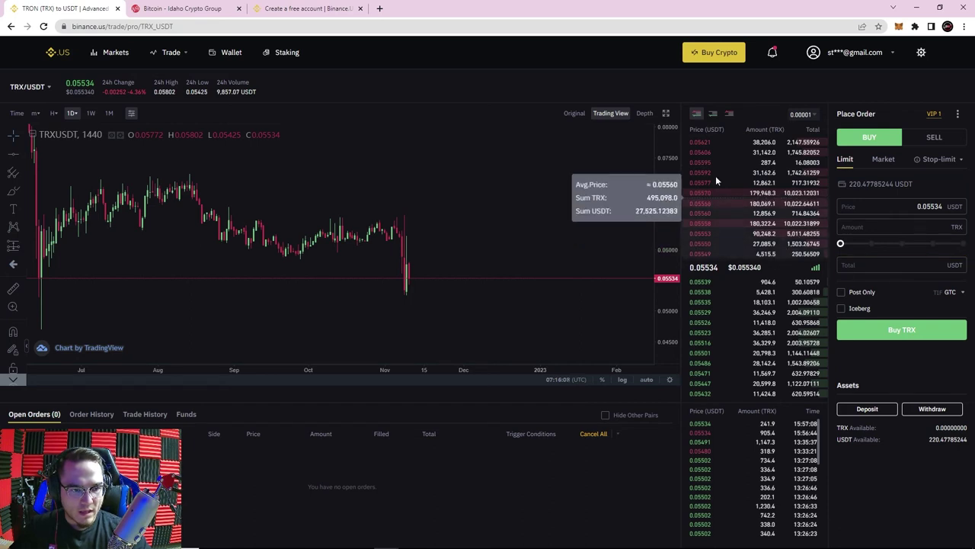
pyautogui.click(727, 255)
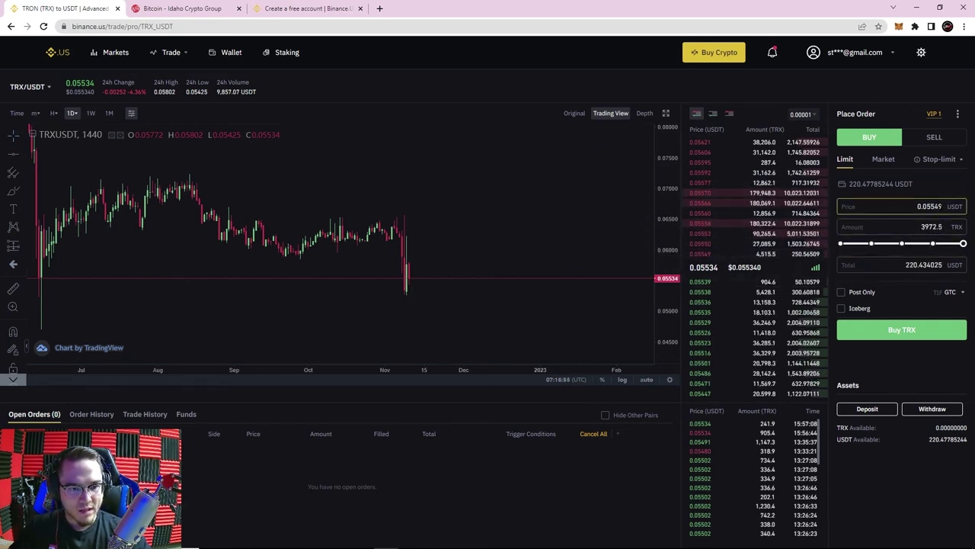
pyautogui.click(944, 209)
pyautogui.press('BackSpace')
pyautogui.press('BackSpace')
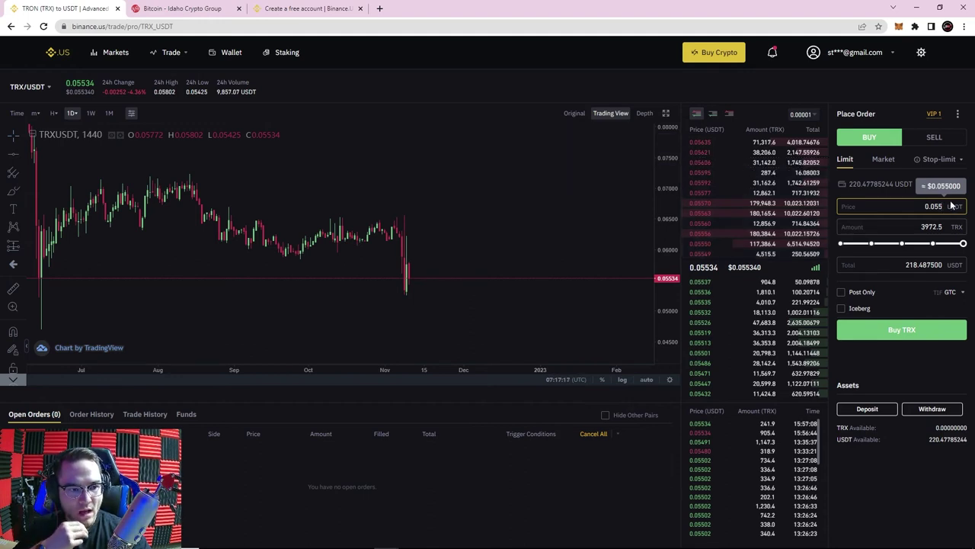
pyautogui.write('7')
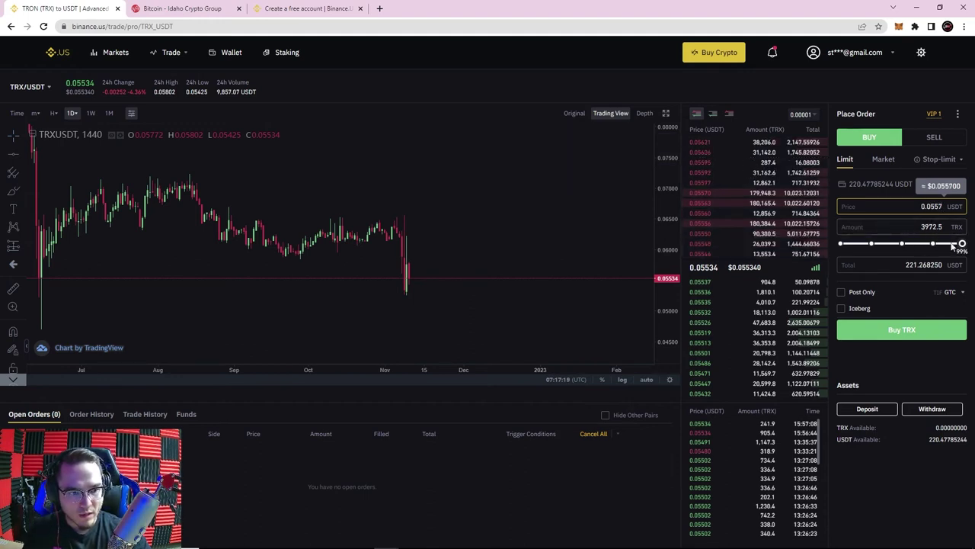
# Set the limit buy order's total to 100 USDT, and submit the TRX purchase.
pyautogui.click(914, 265)
pyautogui.doubleClick(922, 265)
pyautogui.write('10')
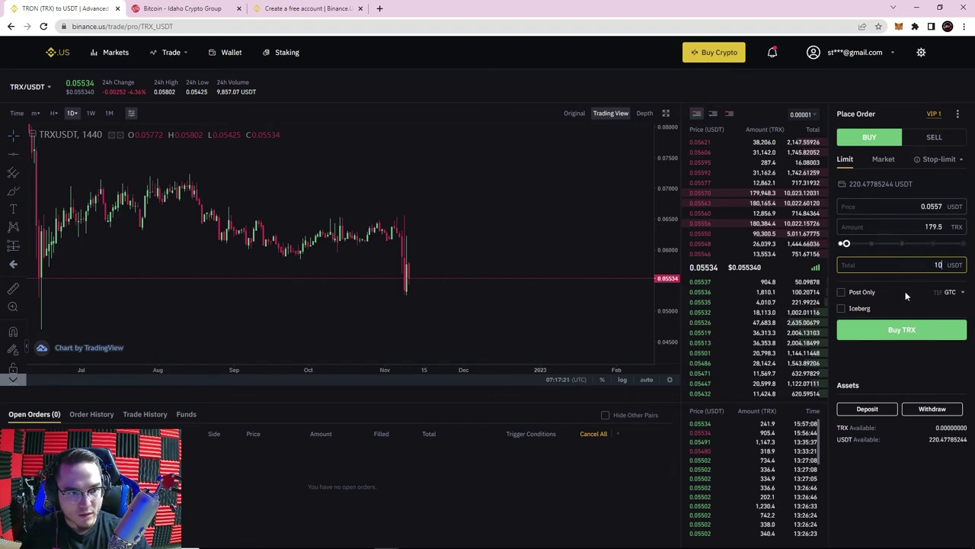
pyautogui.write('0')
pyautogui.click(903, 332)
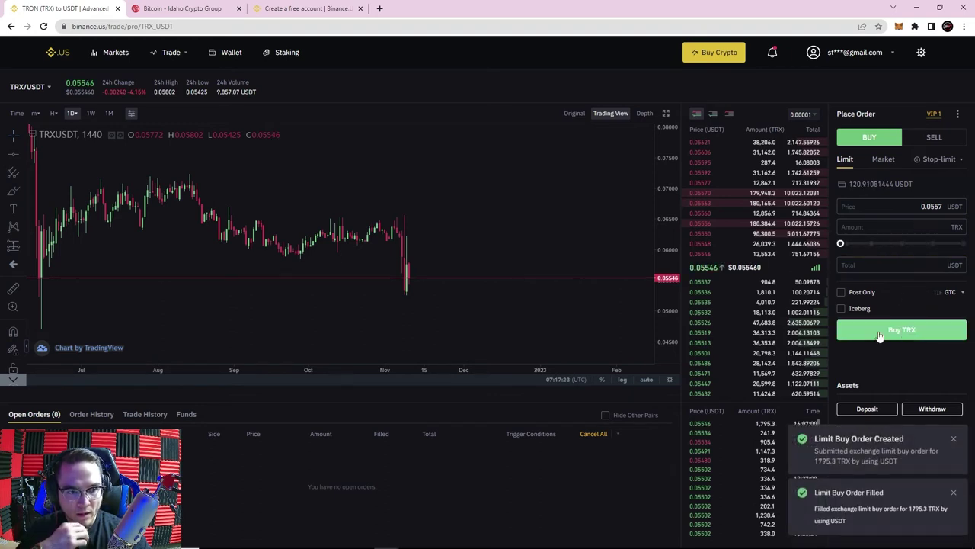
# Return to the stop-limit order form, and examine the recent TRX/USDT price action on the chart.
pyautogui.click(941, 160)
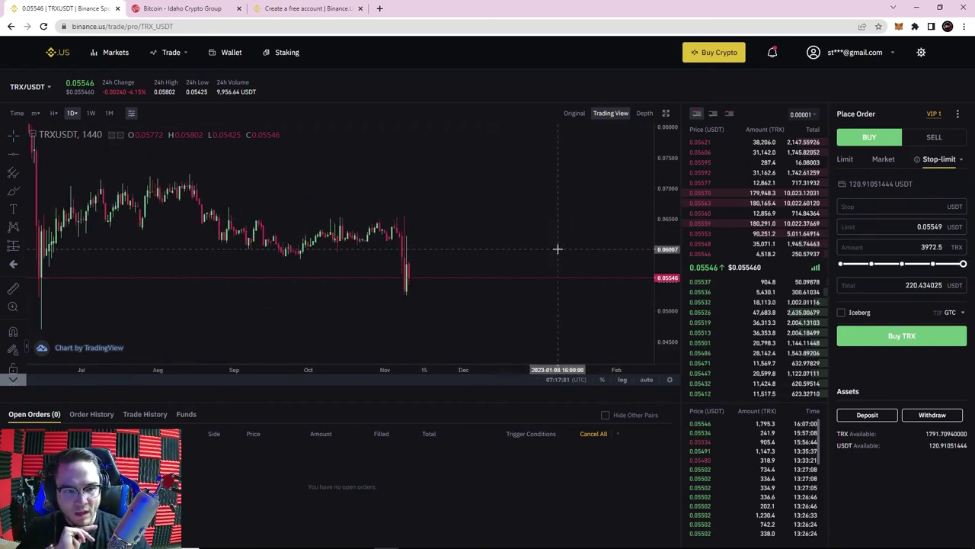
pyautogui.scroll(-5, 518, 228)
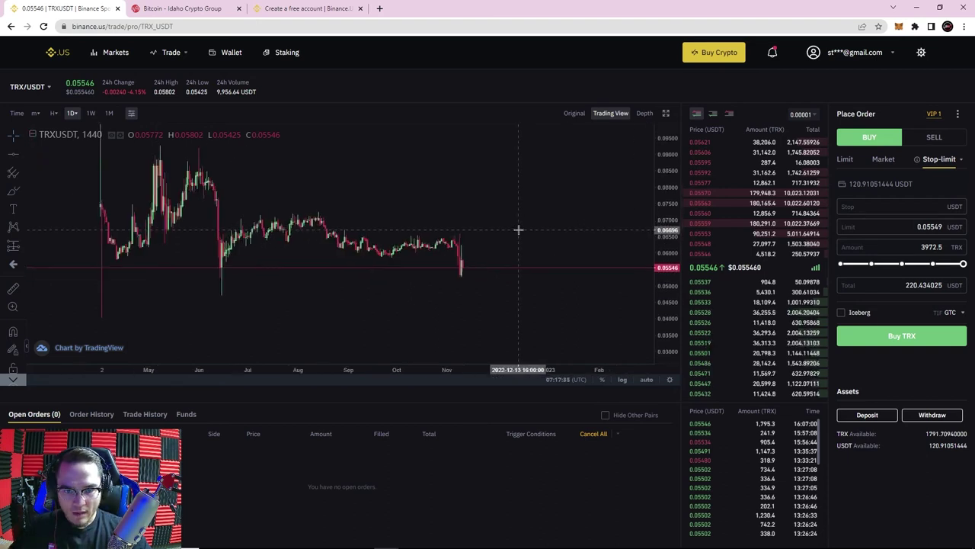
pyautogui.scroll(2, 503, 239)
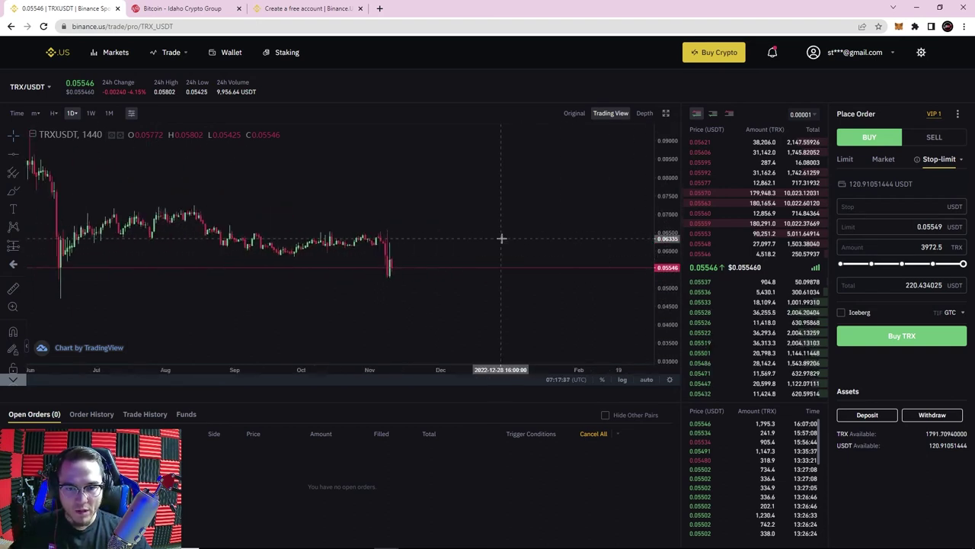
pyautogui.moveTo(475, 226); pyautogui.dragTo(538, 221)
pyautogui.scroll(3, 538, 224)
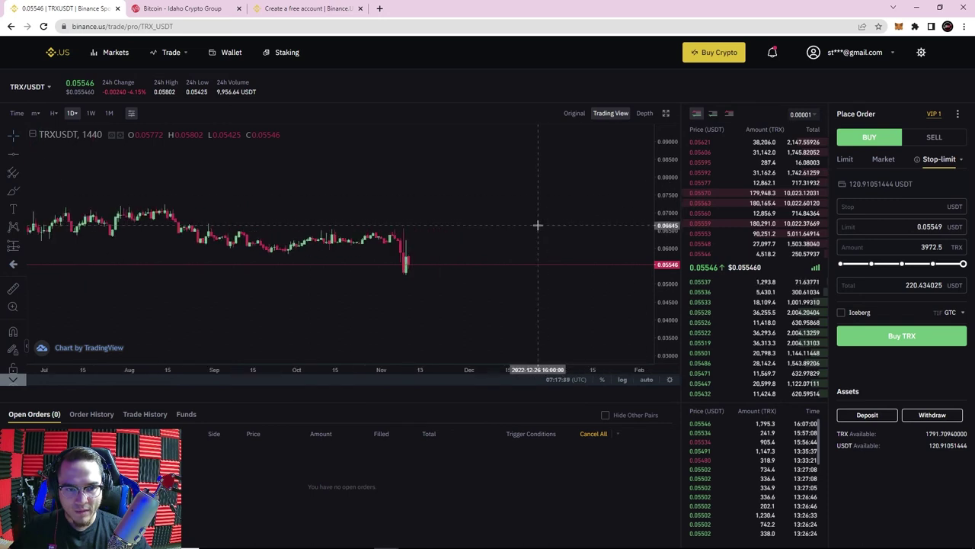
pyautogui.moveTo(645, 298)
pyautogui.mouseDown()
pyautogui.moveTo(660, 289)
pyautogui.moveTo(660, 298)
pyautogui.mouseUp()
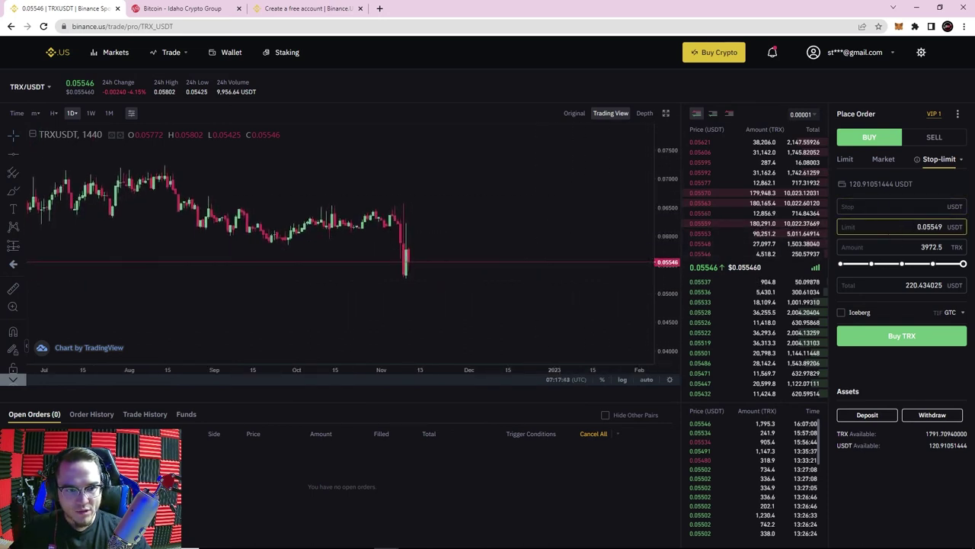
# Switch to Calculator, work out 0.05546 × 0.97 for a stop price 3% lower, and close it.
pyautogui.moveTo(359, 545)
pyautogui.click(114, 539)
pyautogui.write('ca')
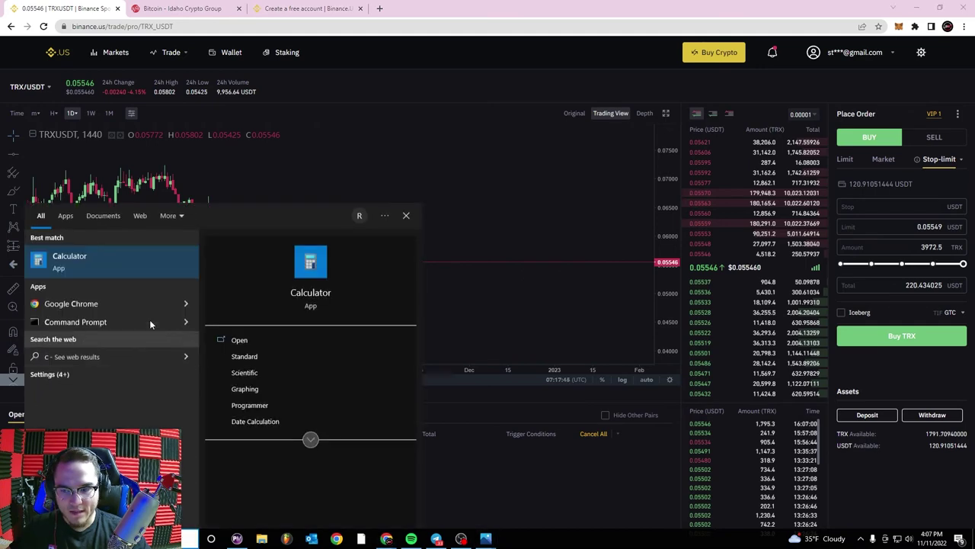
pyautogui.click(100, 265)
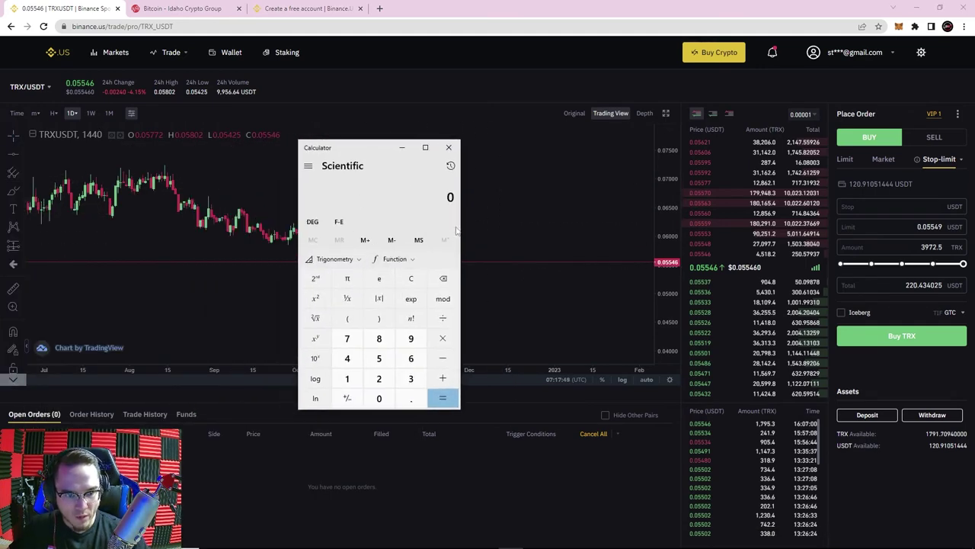
pyautogui.write('0.055')
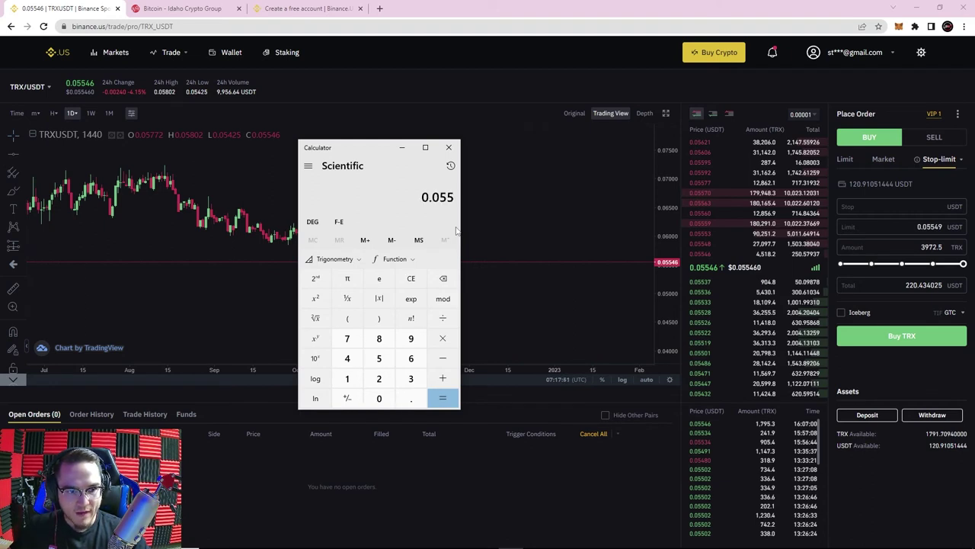
pyautogui.write('46')
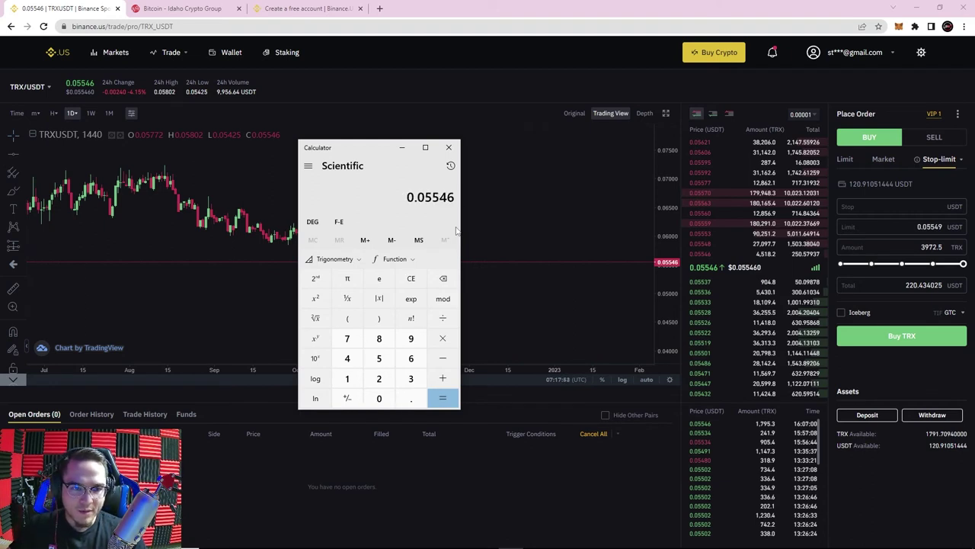
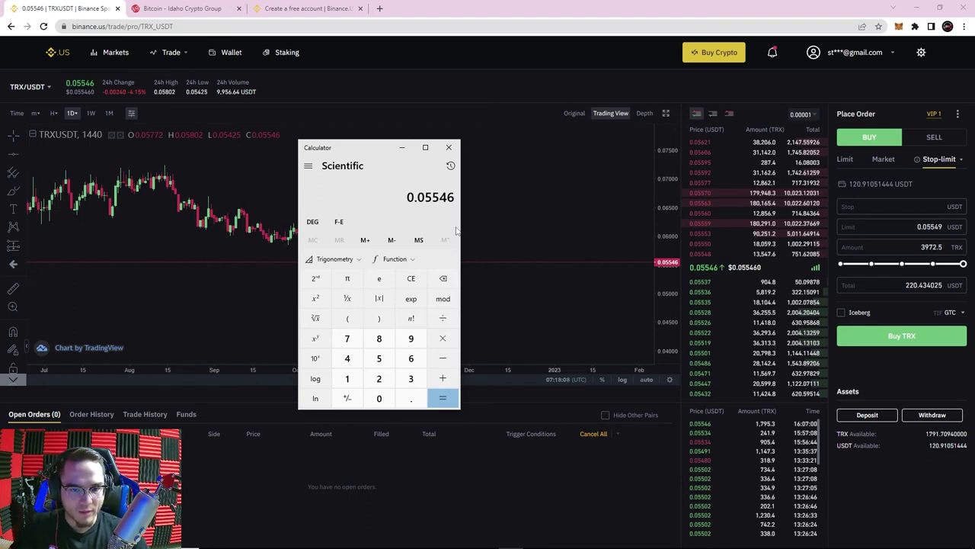
pyautogui.write('*0.97')
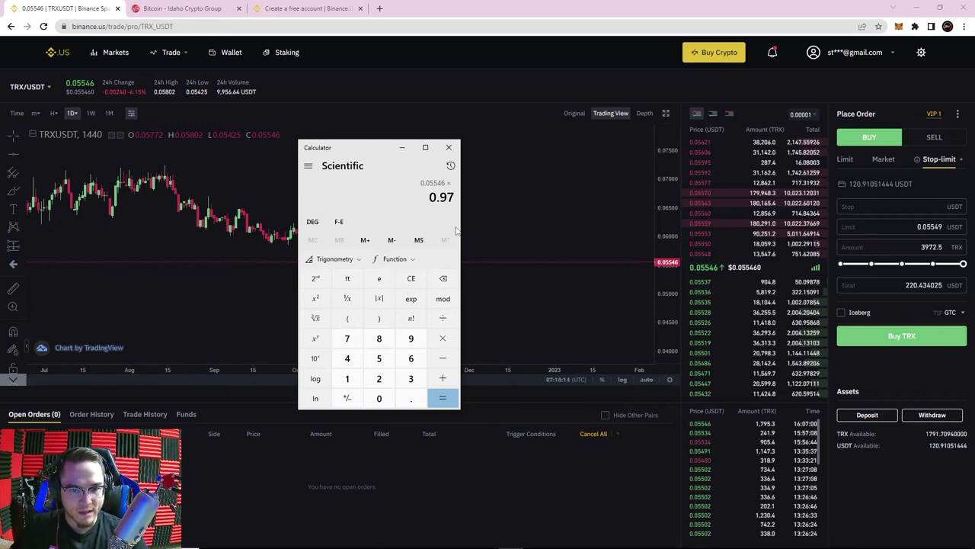
pyautogui.press('Return')
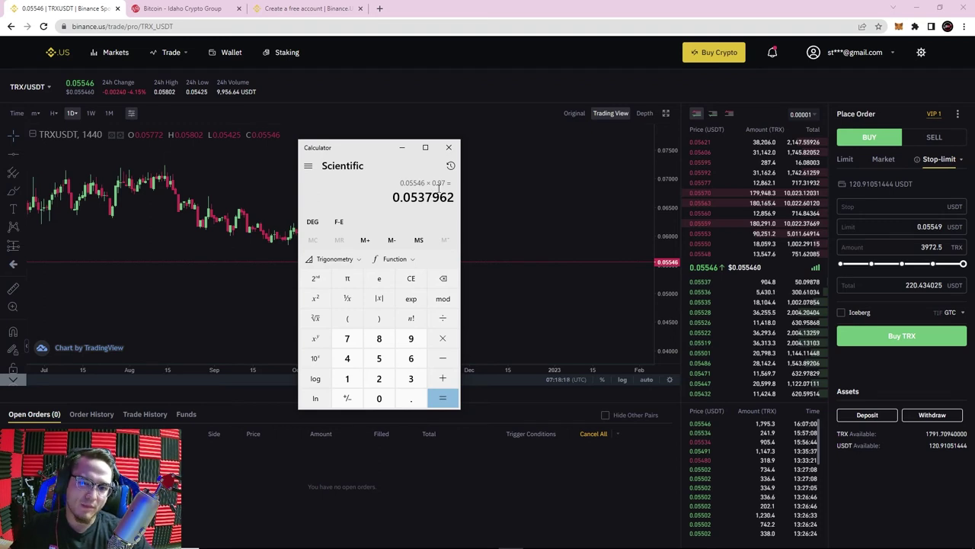
pyautogui.click(449, 148)
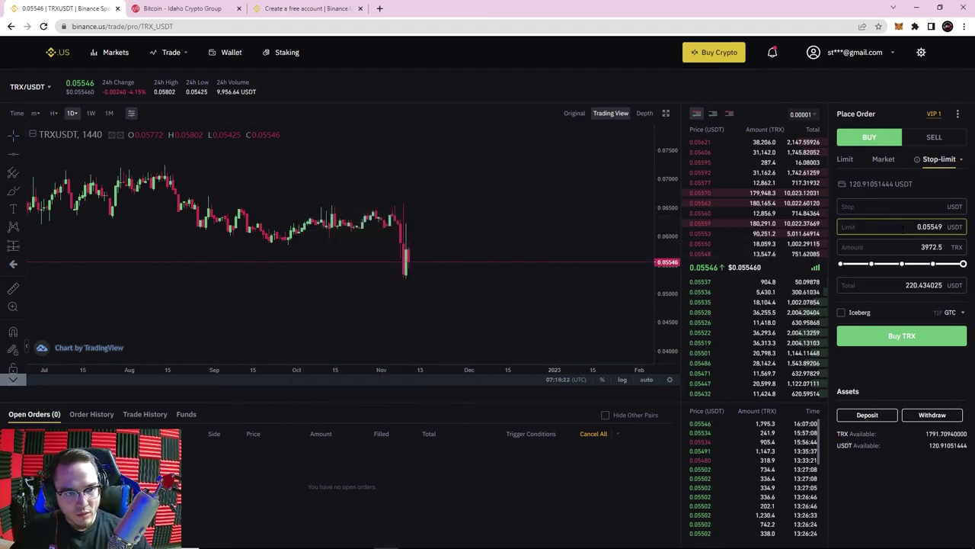
# Set both the stop and limit prices of the TRX stop-limit buy order to 0.0538 USDT.
pyautogui.click(901, 207)
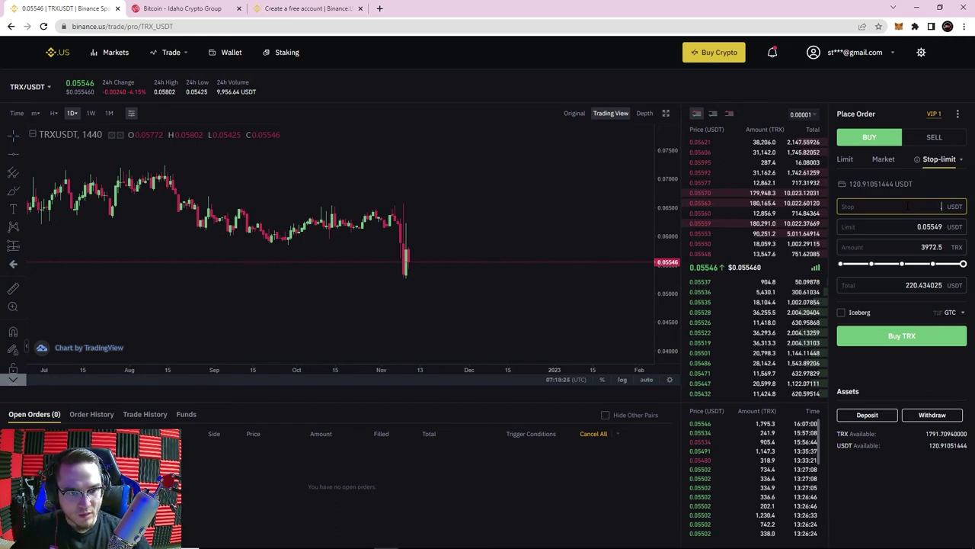
pyautogui.write('0.0538')
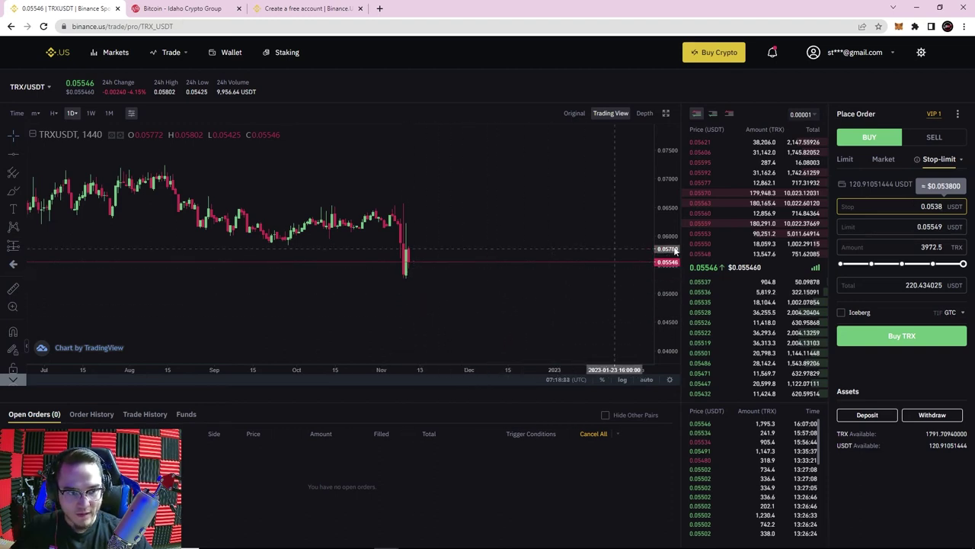
pyautogui.click(855, 226)
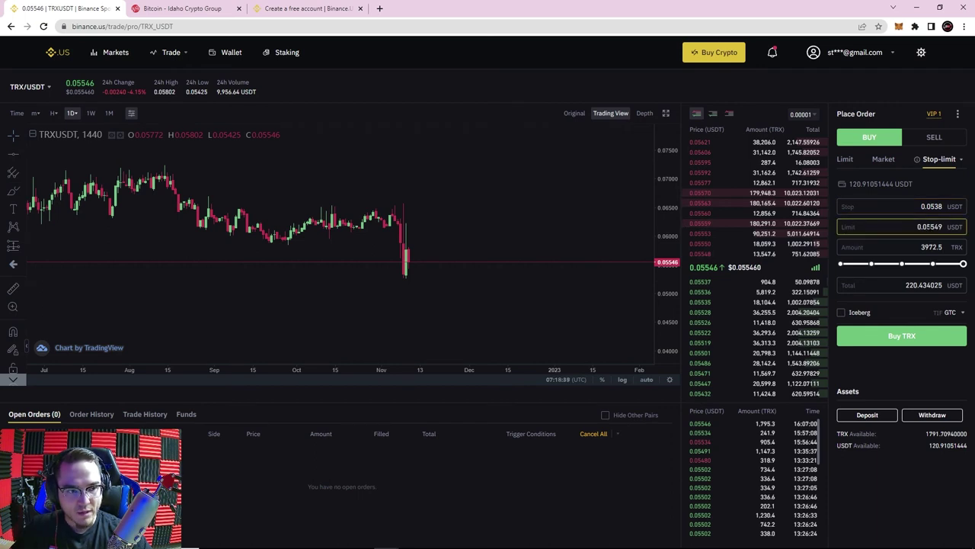
pyautogui.doubleClick(936, 226)
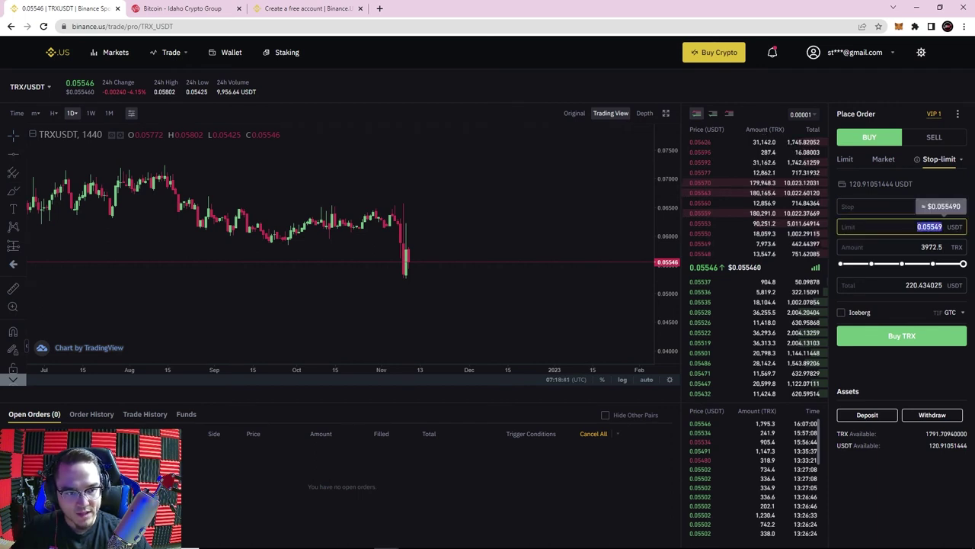
pyautogui.write('0')
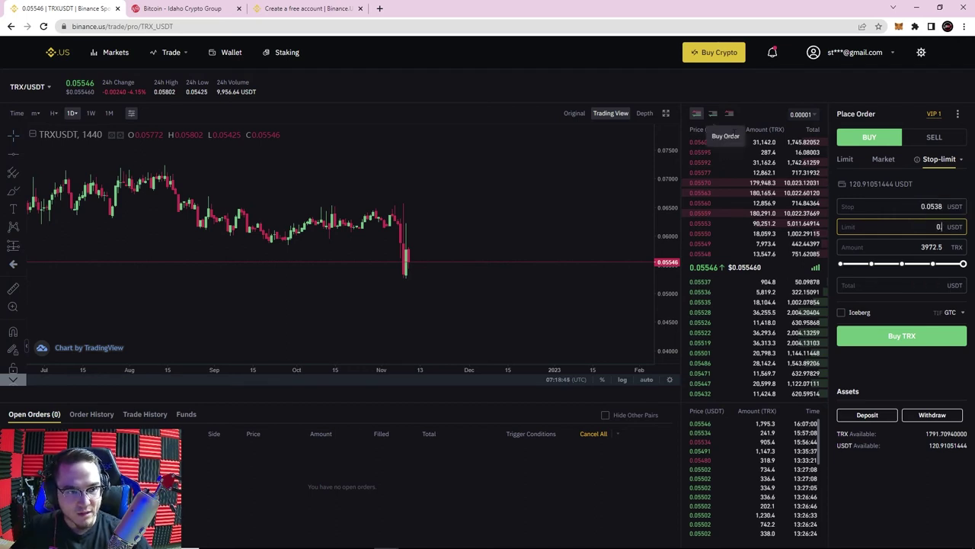
pyautogui.write('.0538')
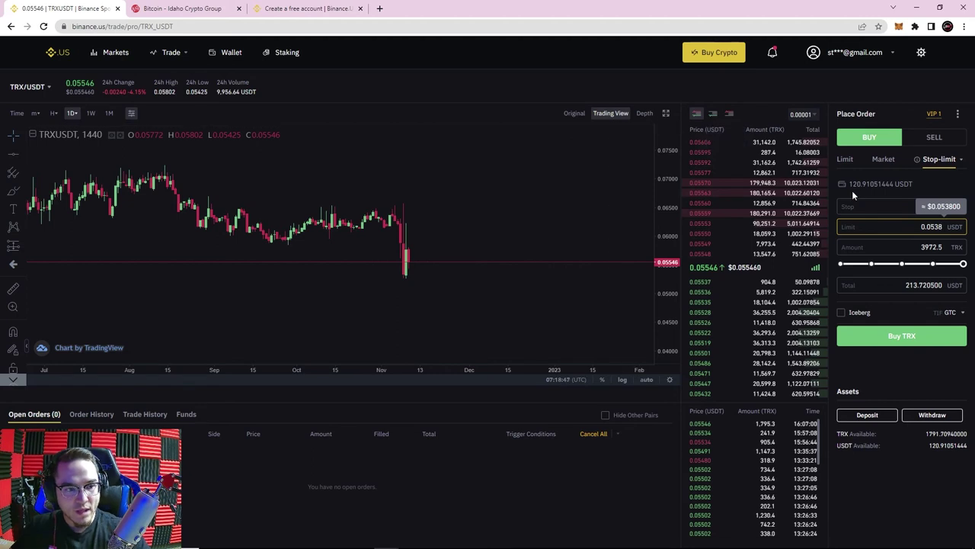
pyautogui.click(863, 199)
pyautogui.write('0.0538')
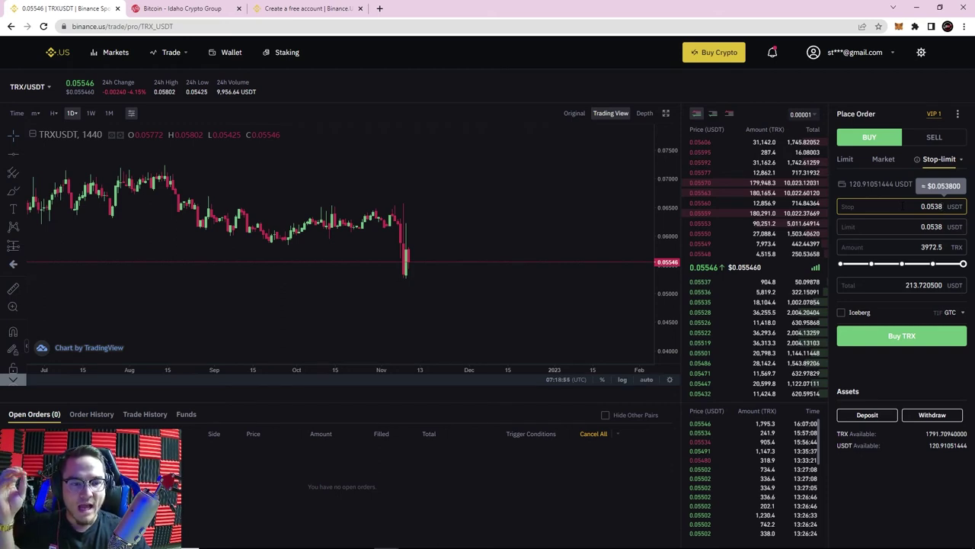
# Lower the stop-limit buy order's limit price to 0.052 USDT, below its stop price.
pyautogui.hotkey('ctrl', 'a')
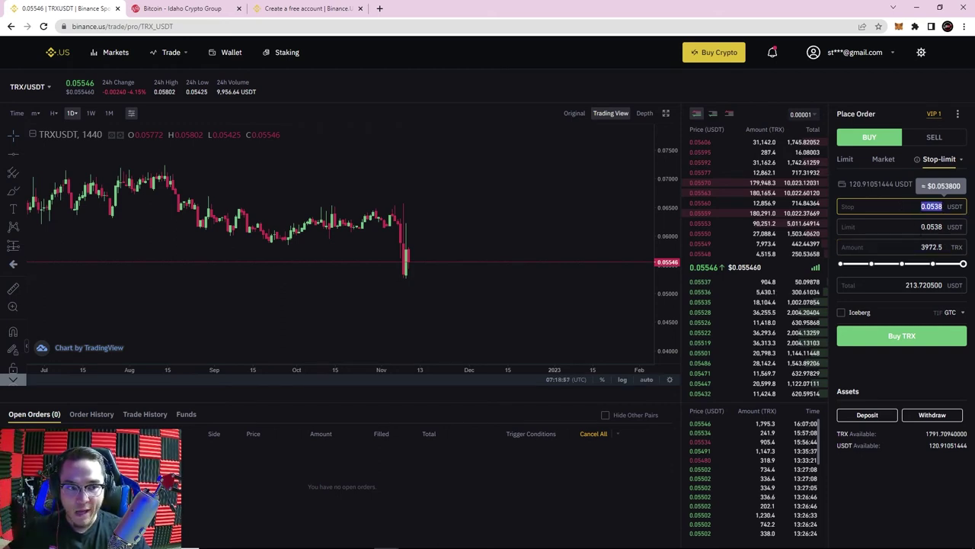
pyautogui.press('Tab')
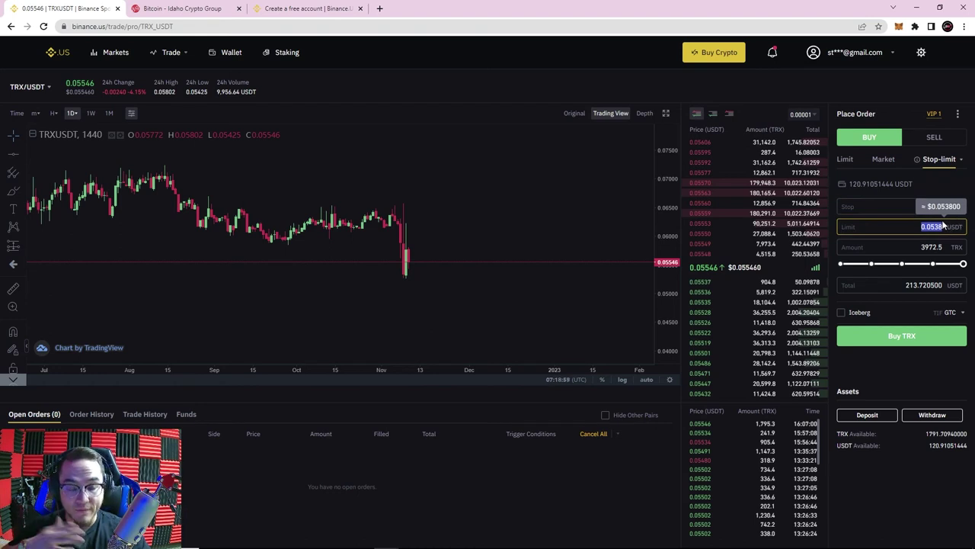
pyautogui.click(942, 227)
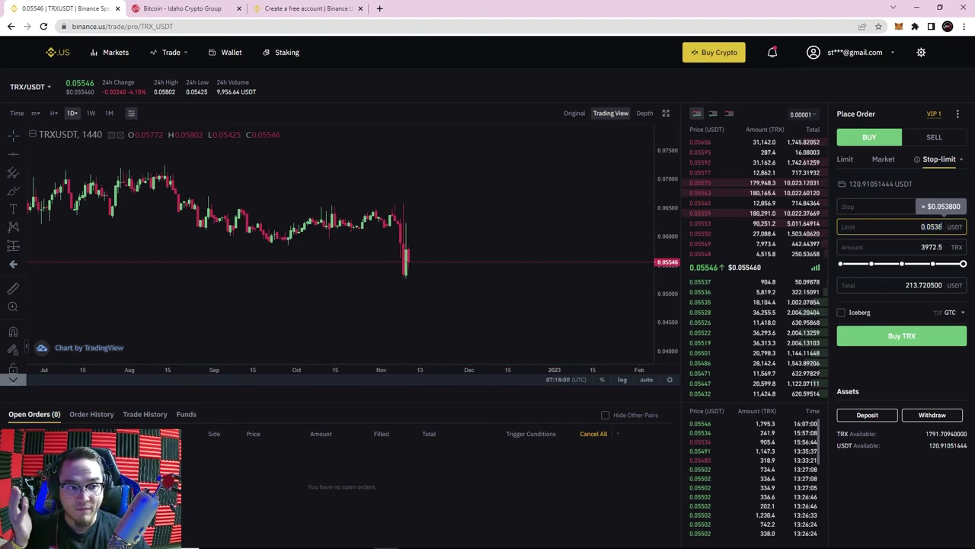
pyautogui.click(853, 198)
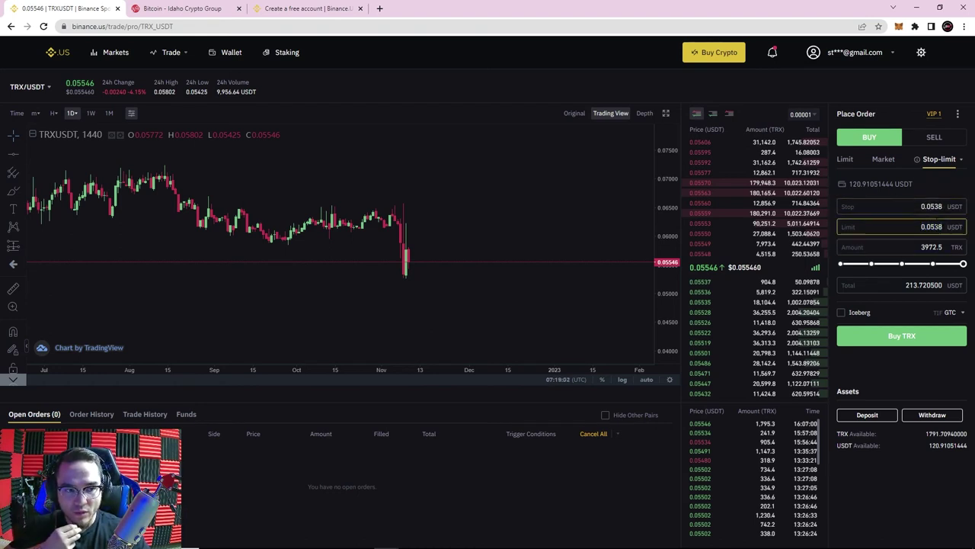
pyautogui.click(953, 202)
pyautogui.moveTo(918, 206); pyautogui.dragTo(964, 207)
pyautogui.hotkey('ctrl', 'c')
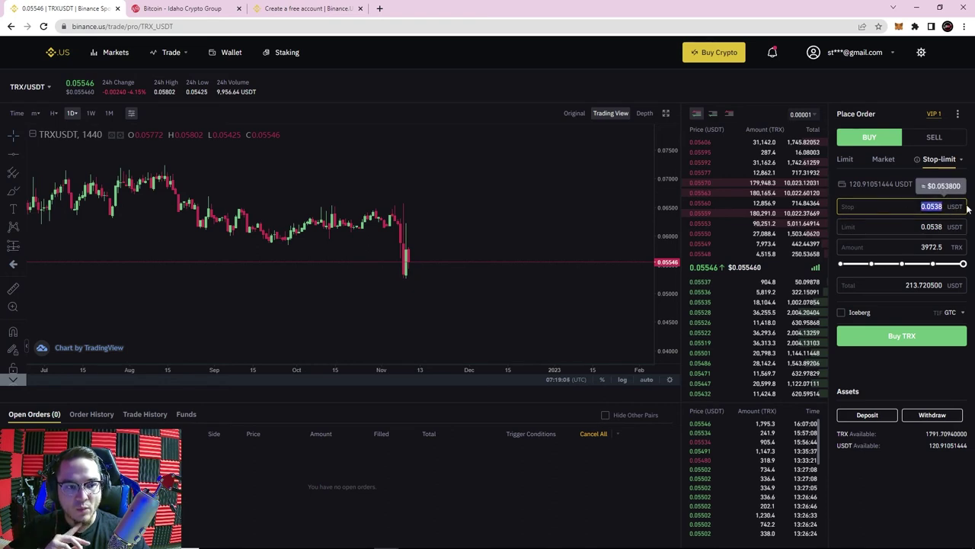
pyautogui.click(944, 228)
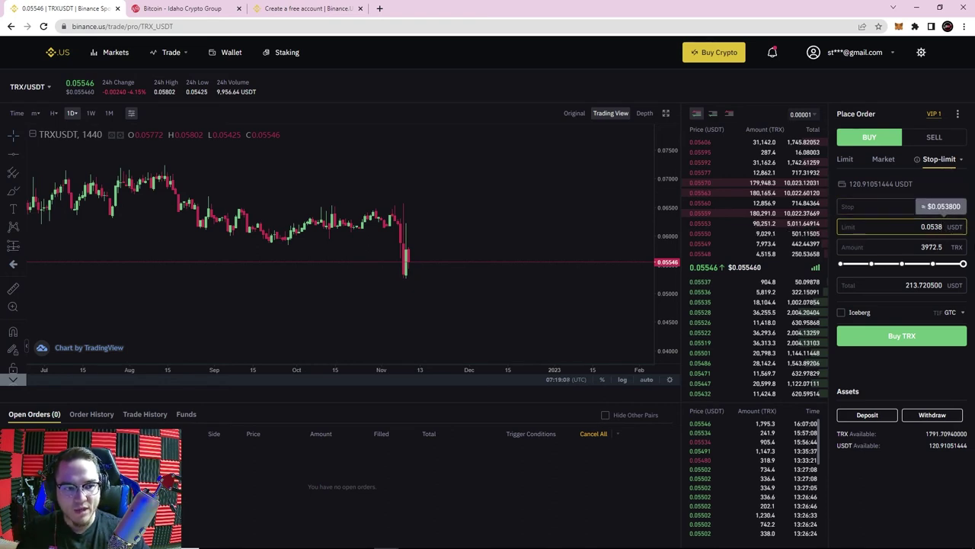
pyautogui.press('BackSpace')
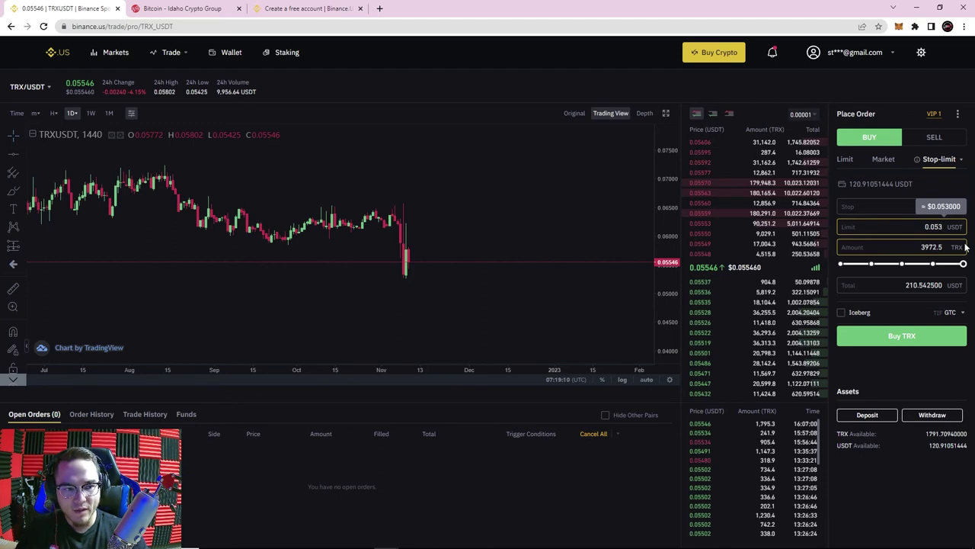
pyautogui.press('BackSpace')
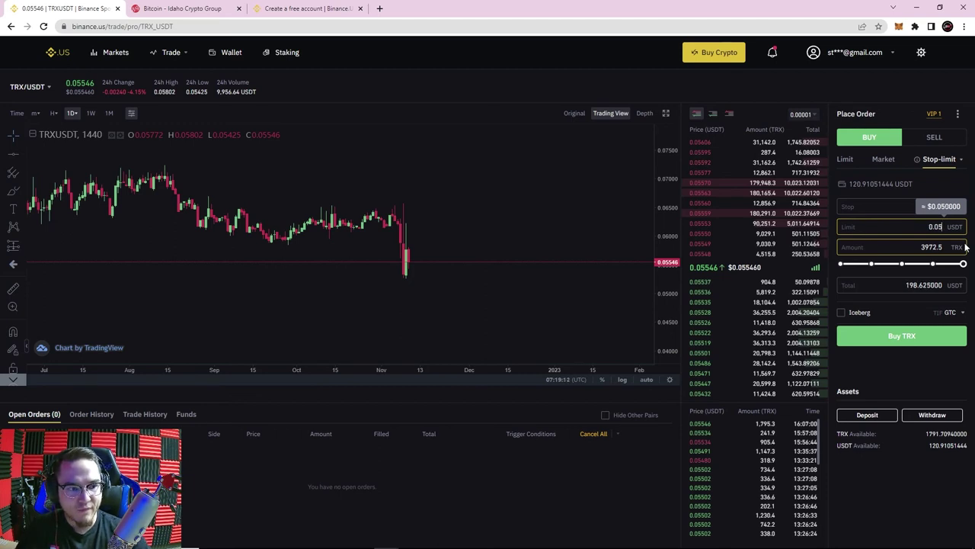
pyautogui.write('2')
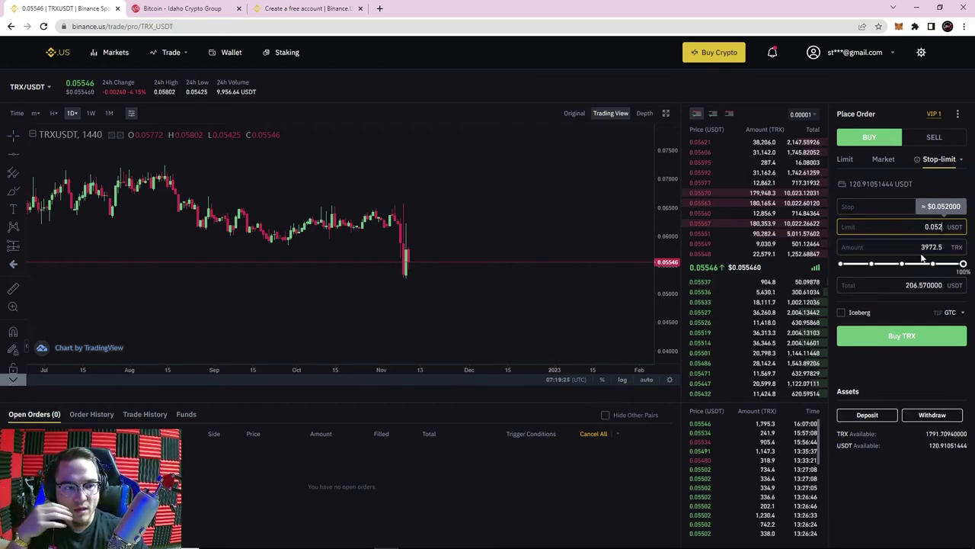
# Recheck the buy order's stop and limit prices, and set its amount to 100% of the available USDT.
pyautogui.click(895, 205)
pyautogui.hotkey('ctrl', 'v')
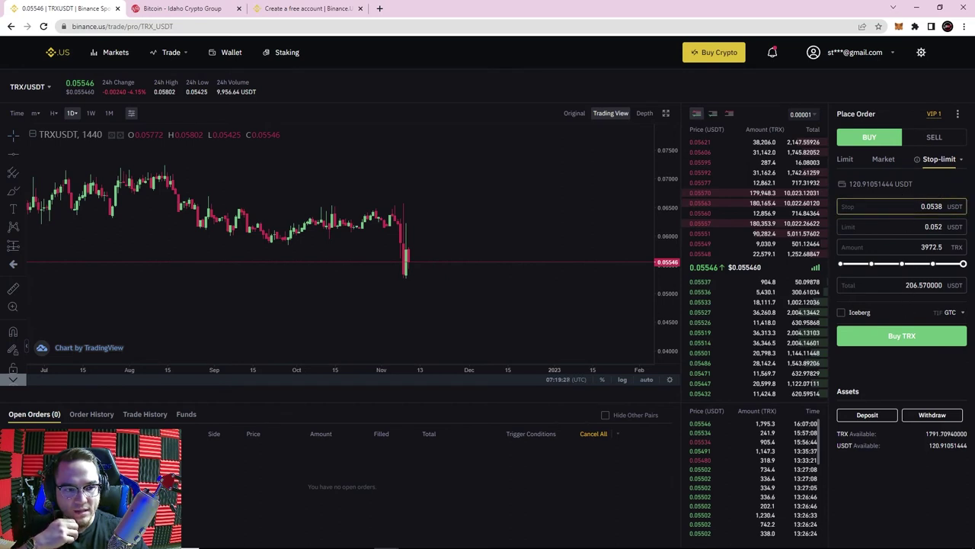
pyautogui.doubleClick(963, 207)
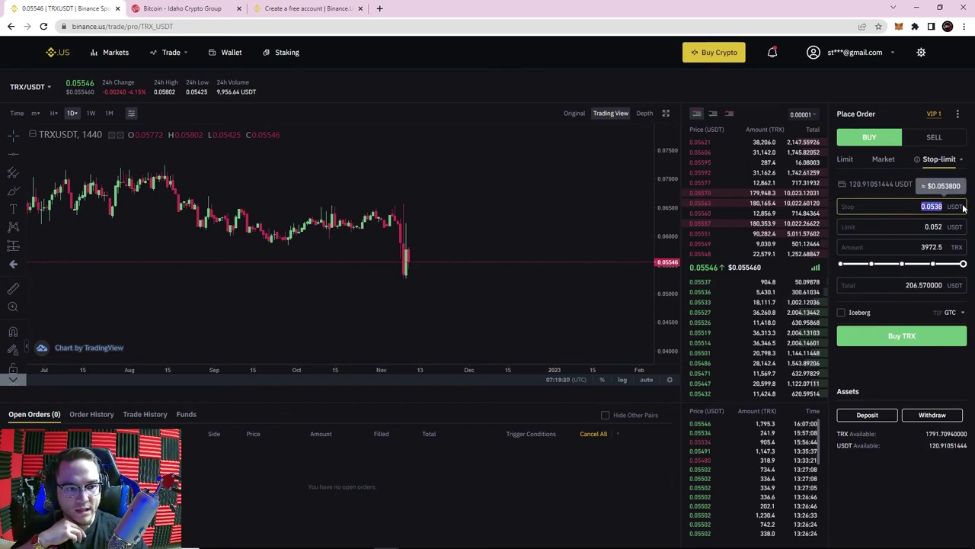
pyautogui.write('0.052')
pyautogui.moveTo(924, 226); pyautogui.dragTo(967, 249)
pyautogui.click(963, 263)
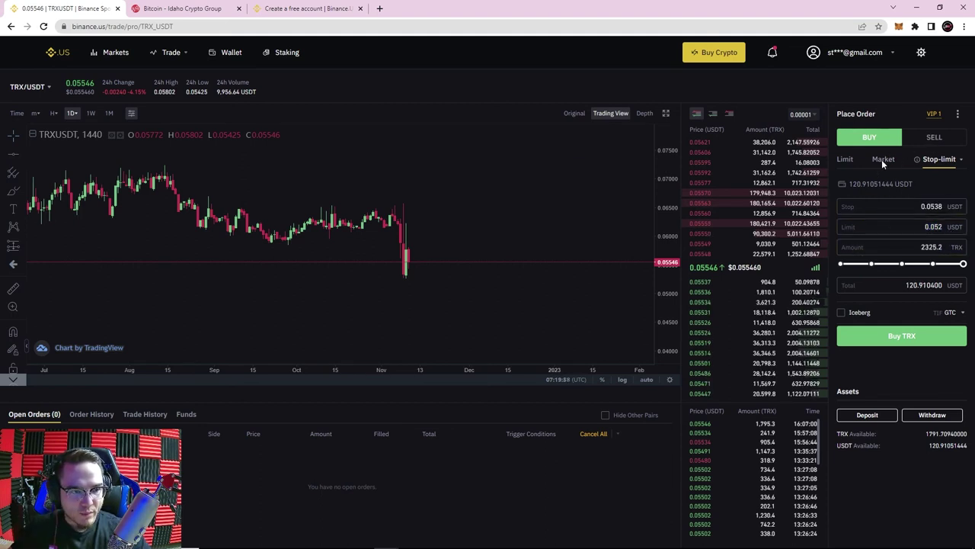
# Switch the stop-limit order to the sell side, and set its stop price to 0.0538 USDT.
pyautogui.click(924, 137)
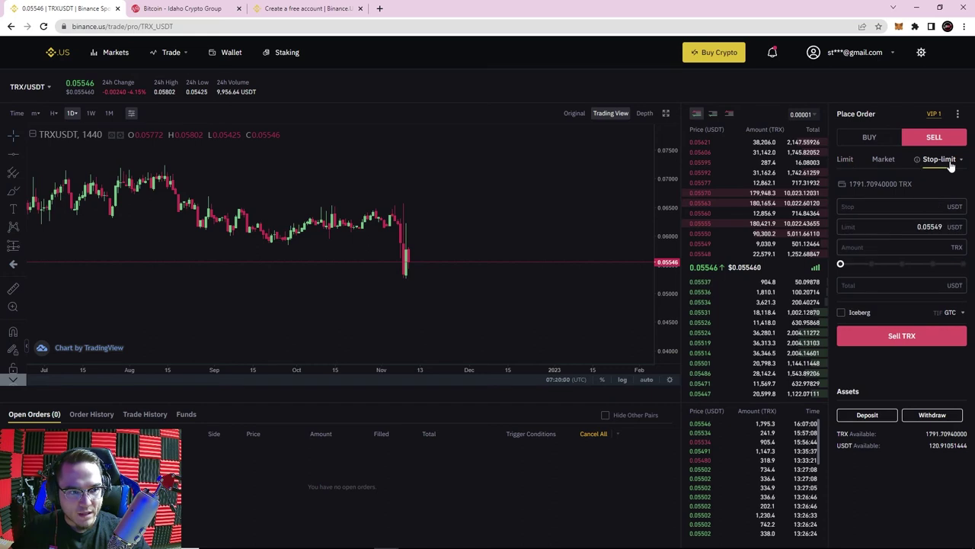
pyautogui.click(942, 206)
pyautogui.write('0.03')
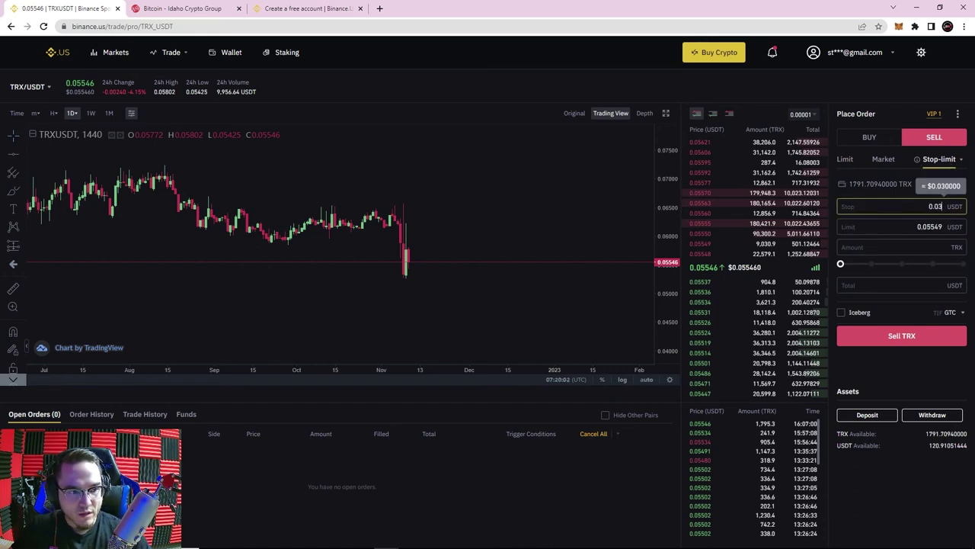
pyautogui.press('BackSpace')
pyautogui.write('538')
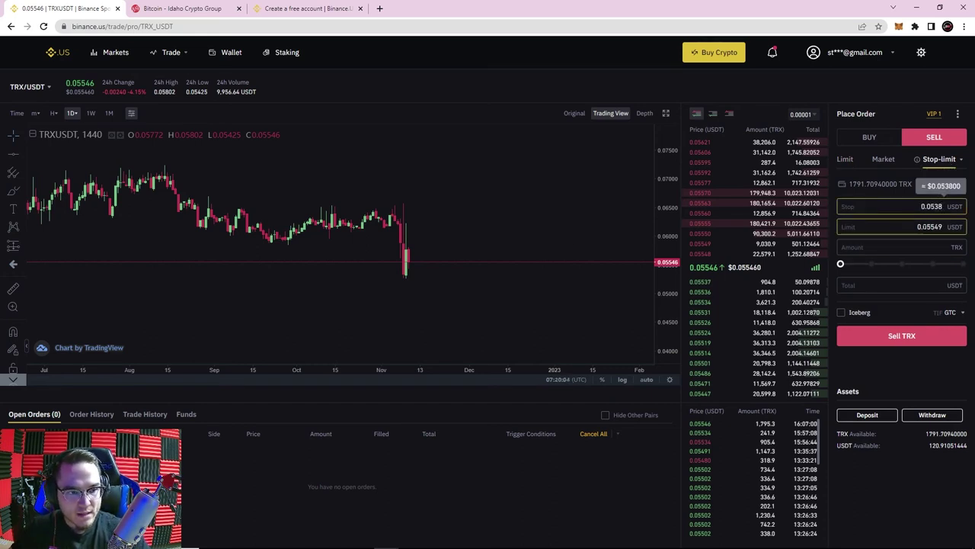
# Set the stop-limit sell order's limit price to 0.0532 USDT and its amount to 100% of the available TRX.
pyautogui.doubleClick(930, 229)
pyautogui.press('BackSpace')
pyautogui.write('0.0532')
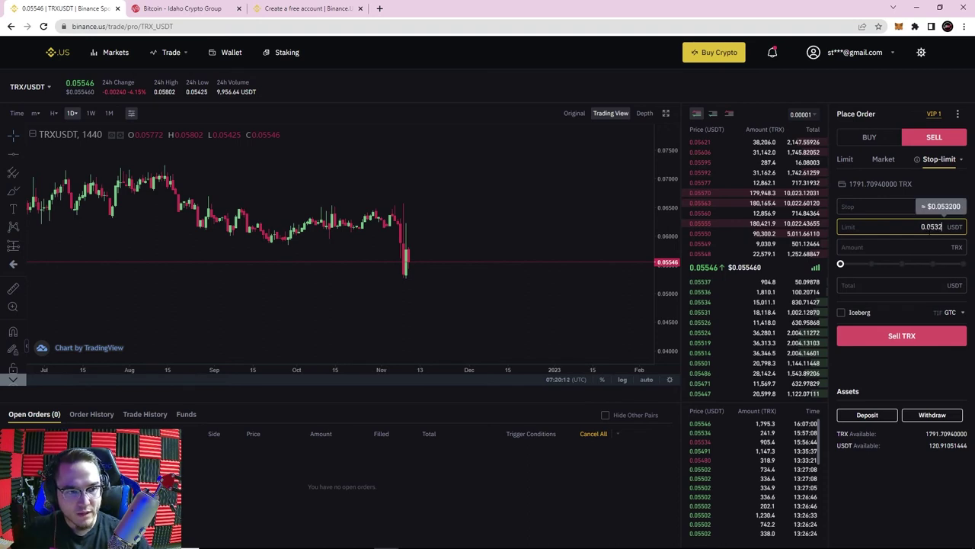
pyautogui.click(414, 254)
pyautogui.scroll(-1, 445, 259)
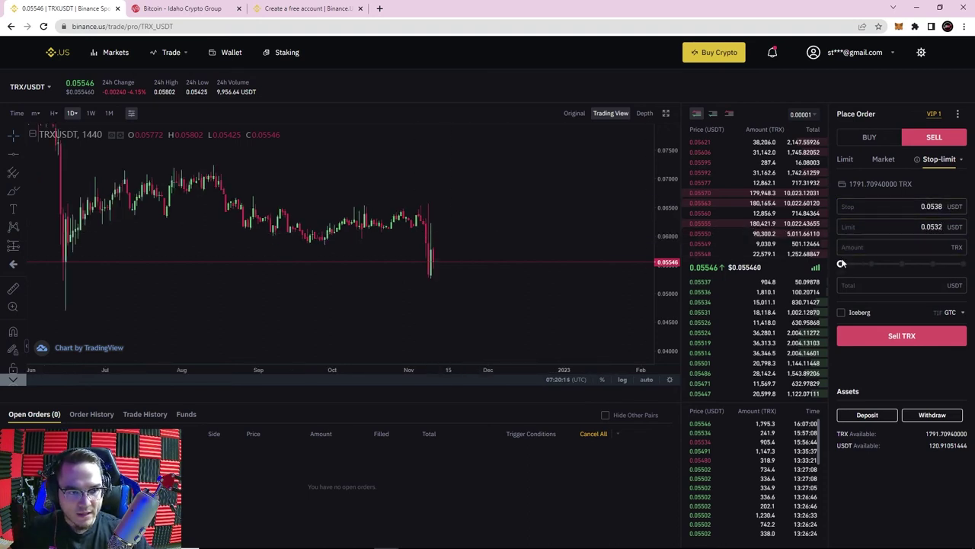
pyautogui.moveTo(842, 264); pyautogui.dragTo(958, 263)
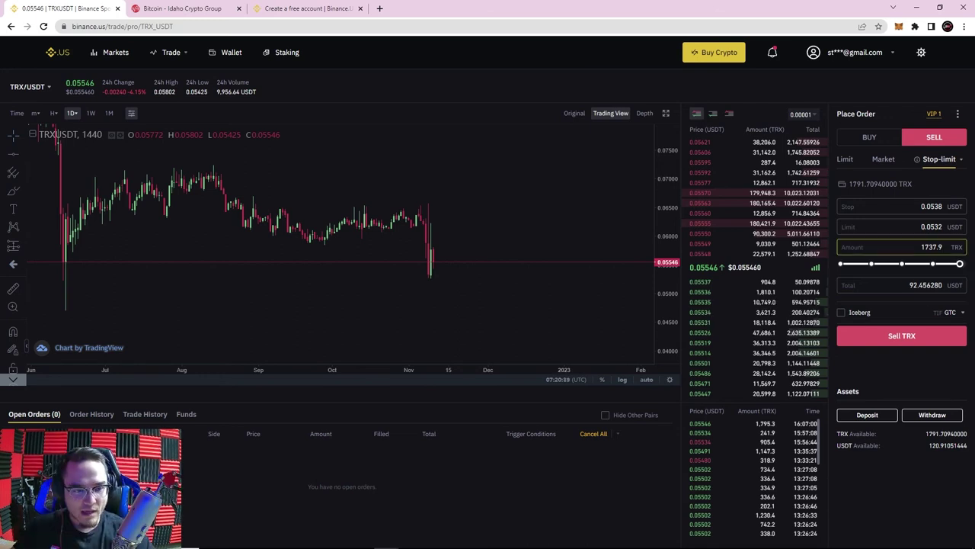
pyautogui.moveTo(957, 265); pyautogui.dragTo(964, 264)
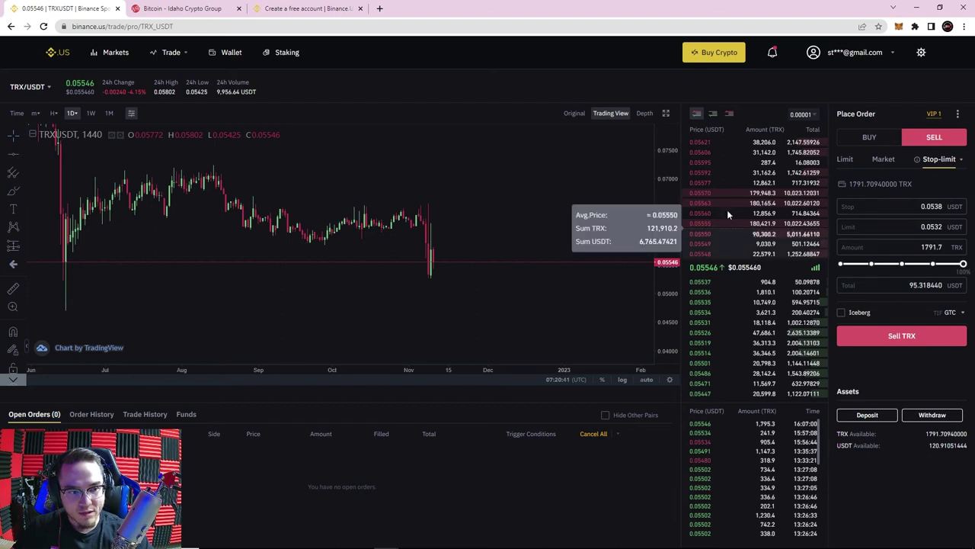
# Review the sell order's stop, limit and amount against the price chart, and submit the TRX stop-limit sell order.
pyautogui.scroll(-1, 577, 205)
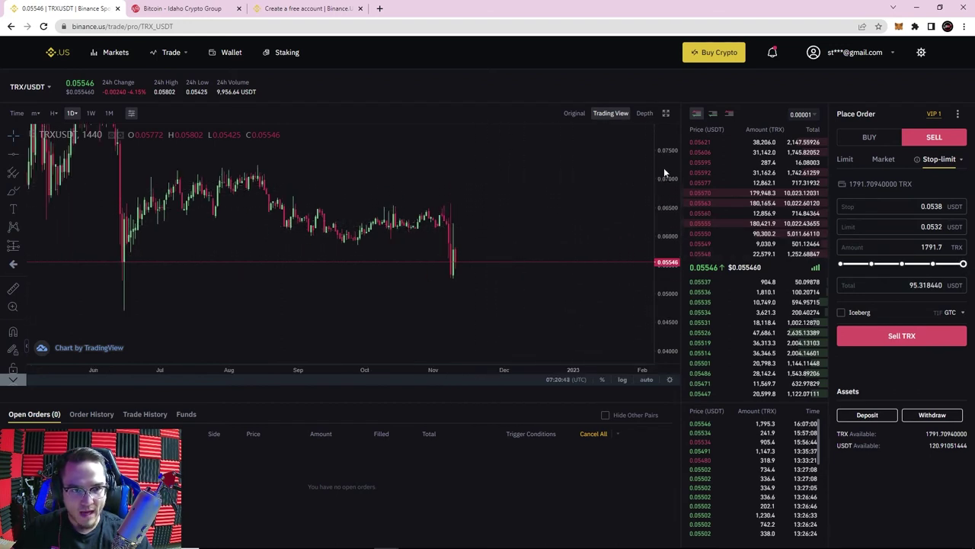
pyautogui.scroll(-2, 631, 208)
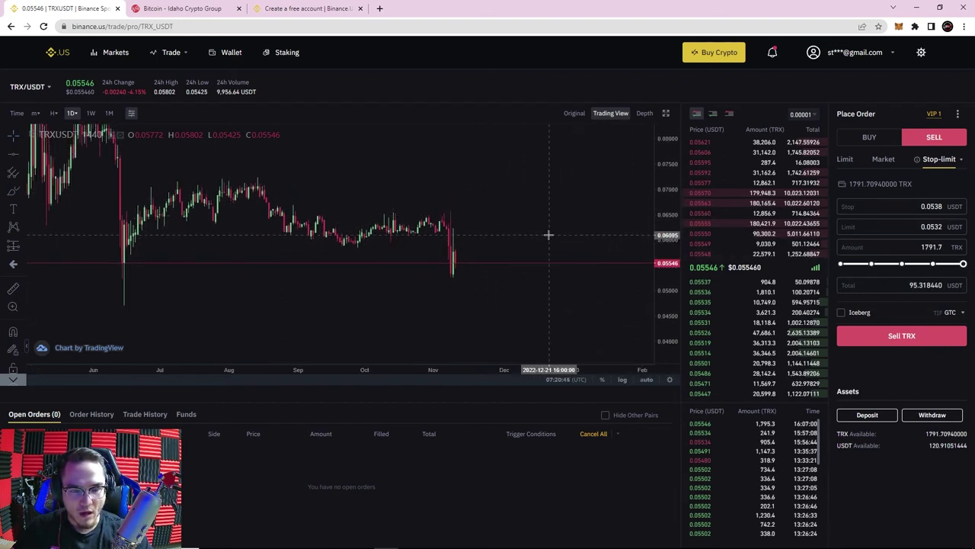
pyautogui.scroll(1, 564, 234)
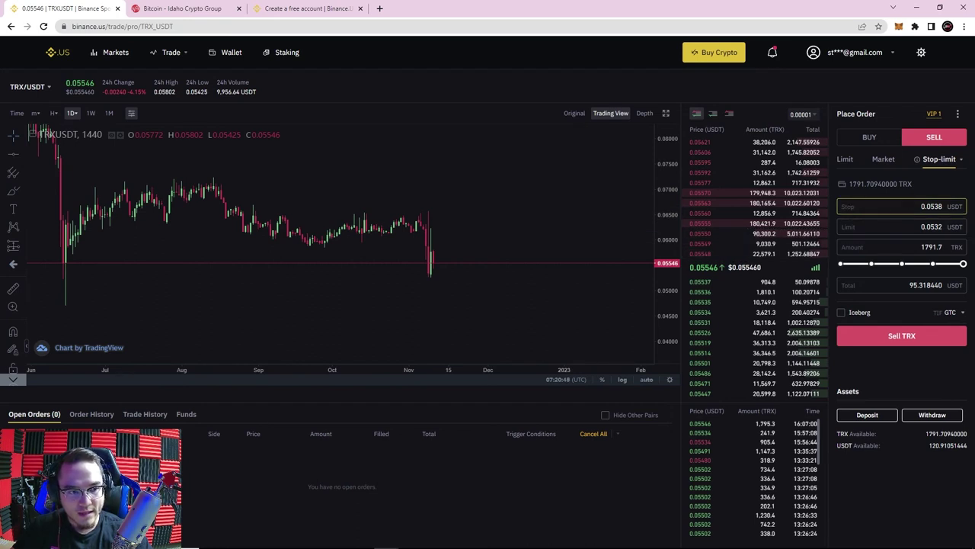
pyautogui.moveTo(920, 206); pyautogui.dragTo(928, 226)
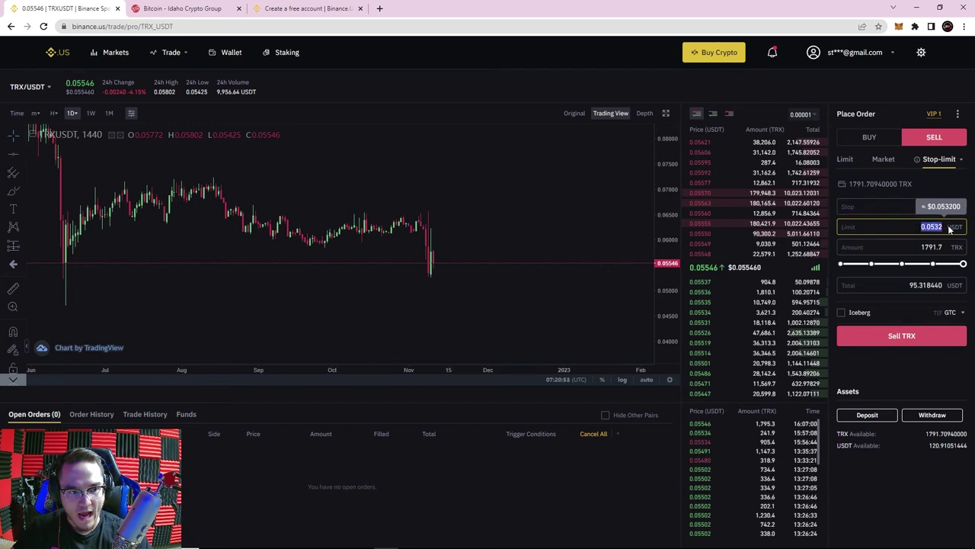
pyautogui.moveTo(921, 246); pyautogui.dragTo(933, 247)
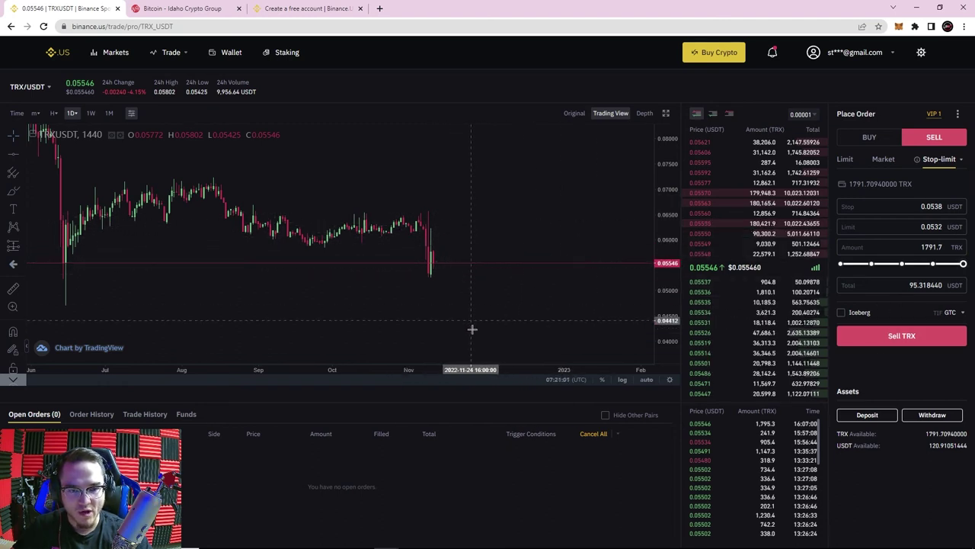
pyautogui.click(902, 339)
pyautogui.click(551, 353)
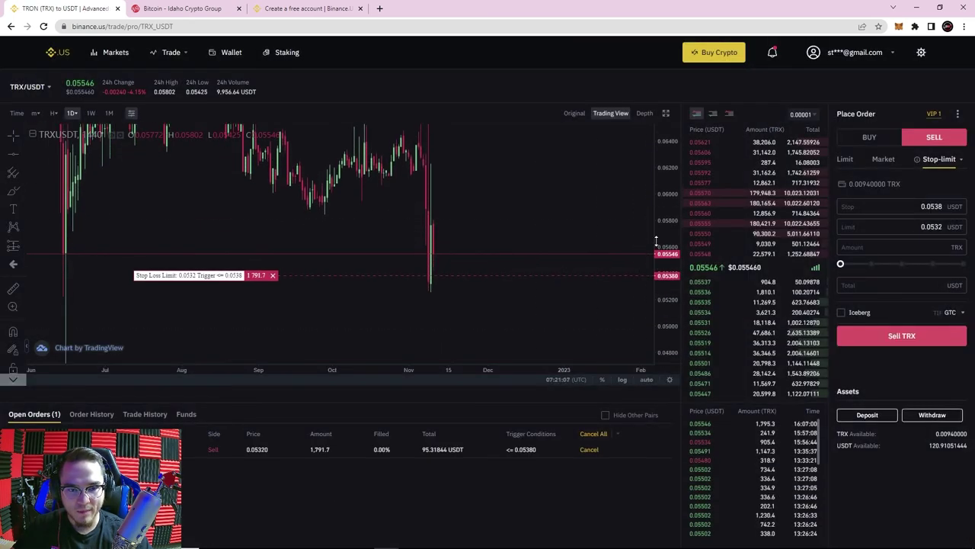
# Examine the stop-loss order's line on the TRX/USDT chart and its price in the open orders list.
pyautogui.scroll(4, 532, 226)
pyautogui.moveTo(505, 227); pyautogui.dragTo(355, 210)
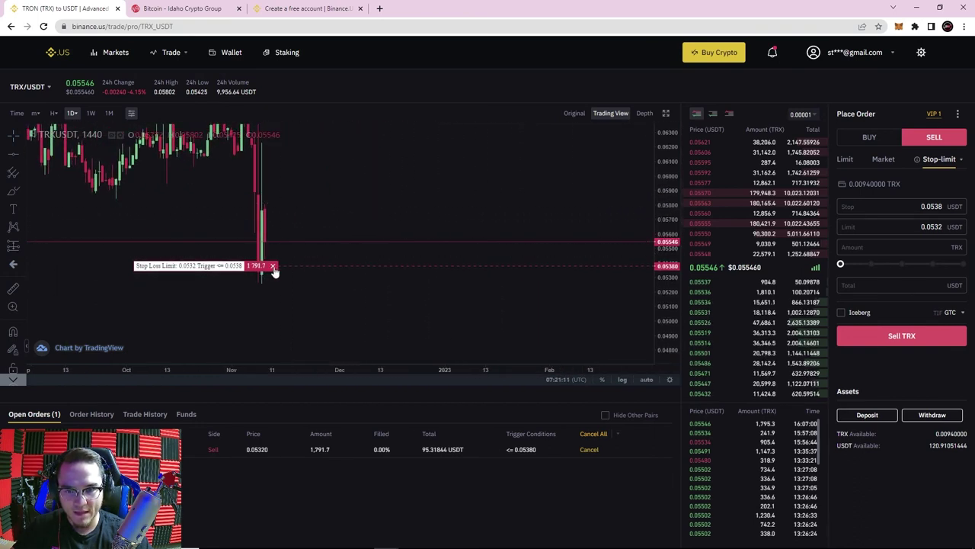
pyautogui.moveTo(331, 269); pyautogui.dragTo(389, 269)
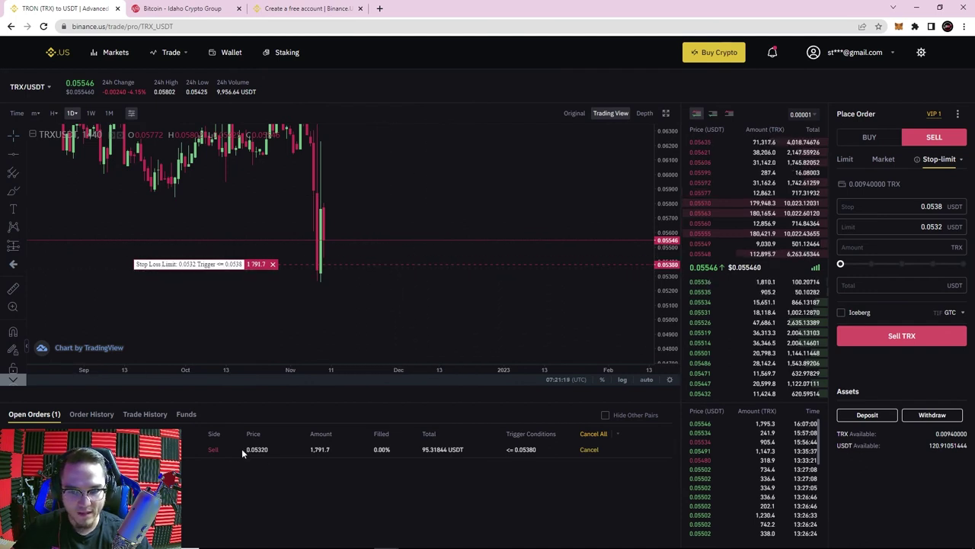
pyautogui.moveTo(242, 449); pyautogui.dragTo(270, 450)
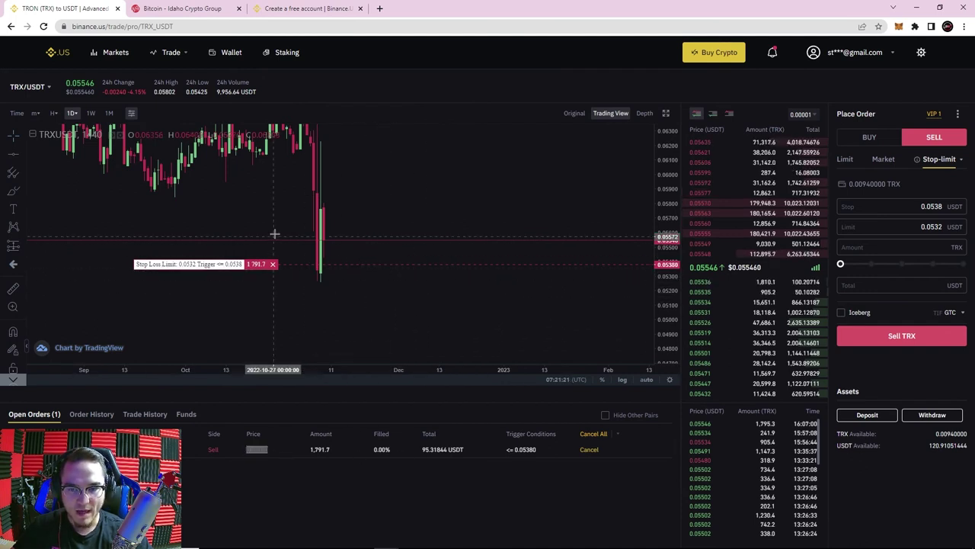
# Cancel the open TRX stop-limit sell order and switch the order form to the buy side.
pyautogui.click(273, 264)
pyautogui.scroll(-5, 442, 204)
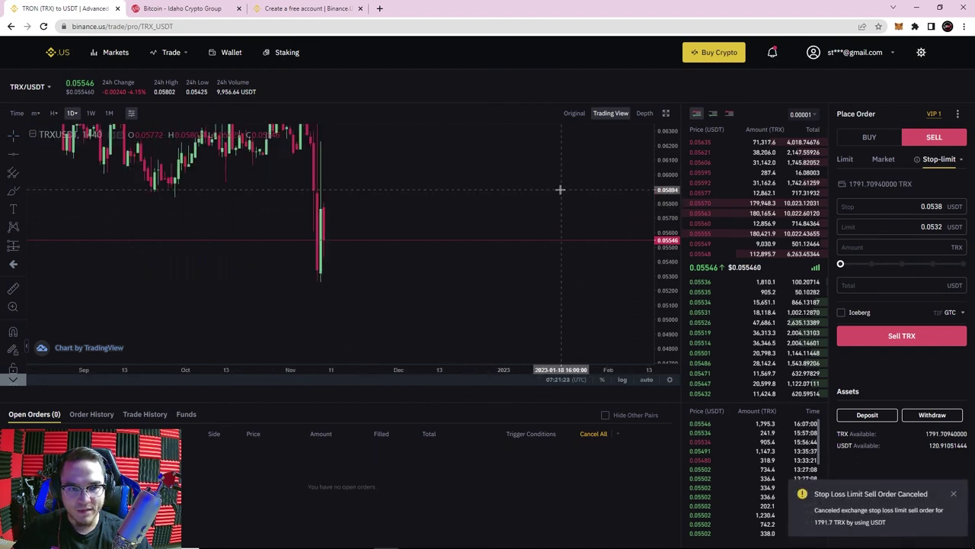
pyautogui.click(880, 138)
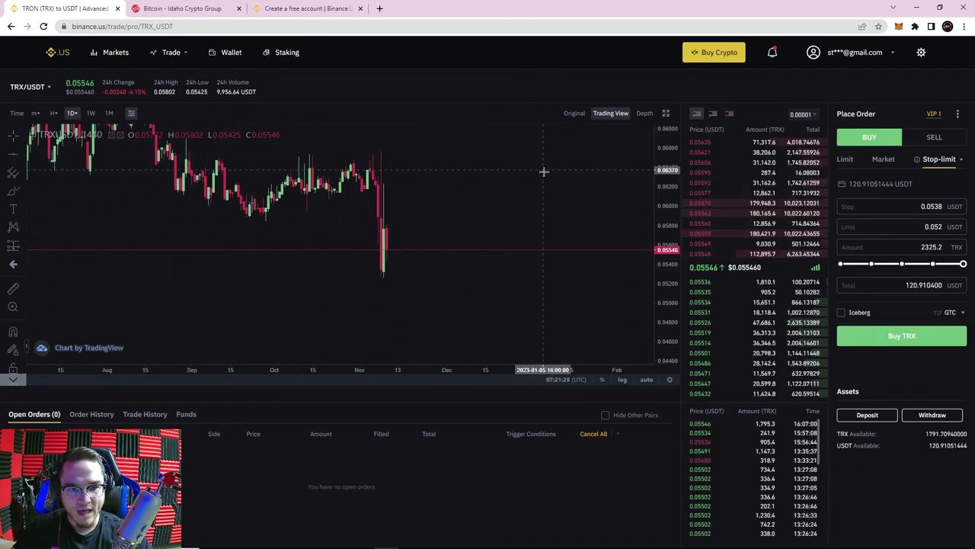
# Set the stop-limit buy order's stop price to 0.065 USDT and its limit price to 0.066 USDT.
pyautogui.moveTo(544, 186); pyautogui.dragTo(562, 217)
pyautogui.moveTo(669, 218); pyautogui.dragTo(669, 265)
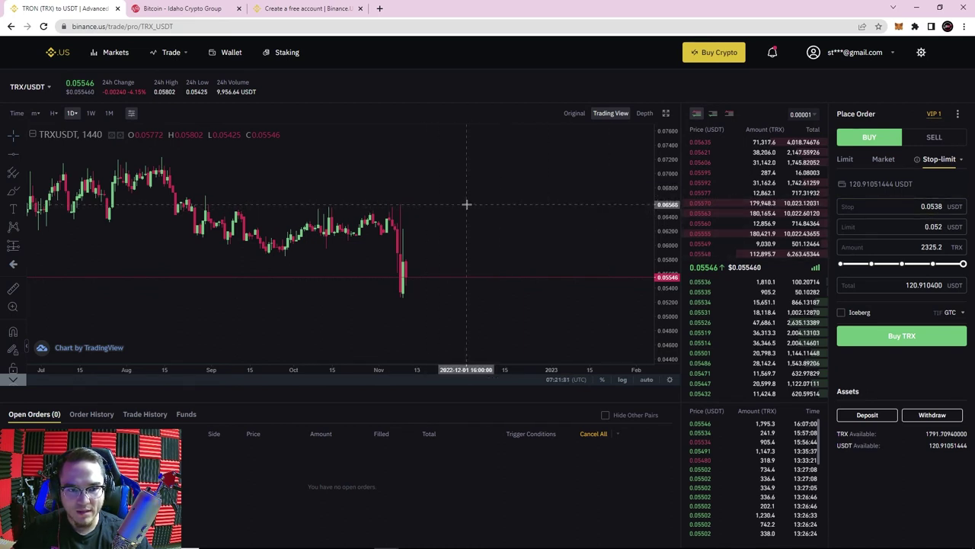
pyautogui.click(876, 205)
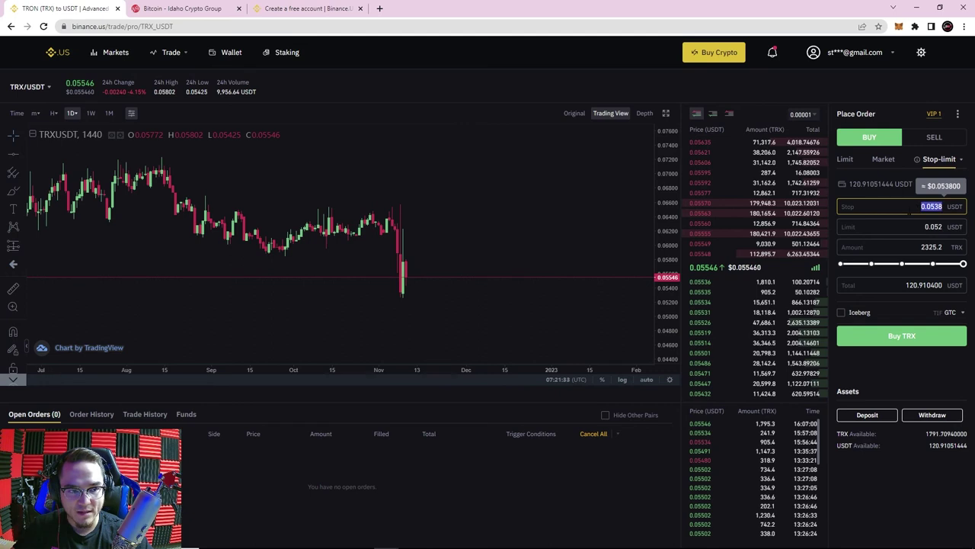
pyautogui.press('BackSpace')
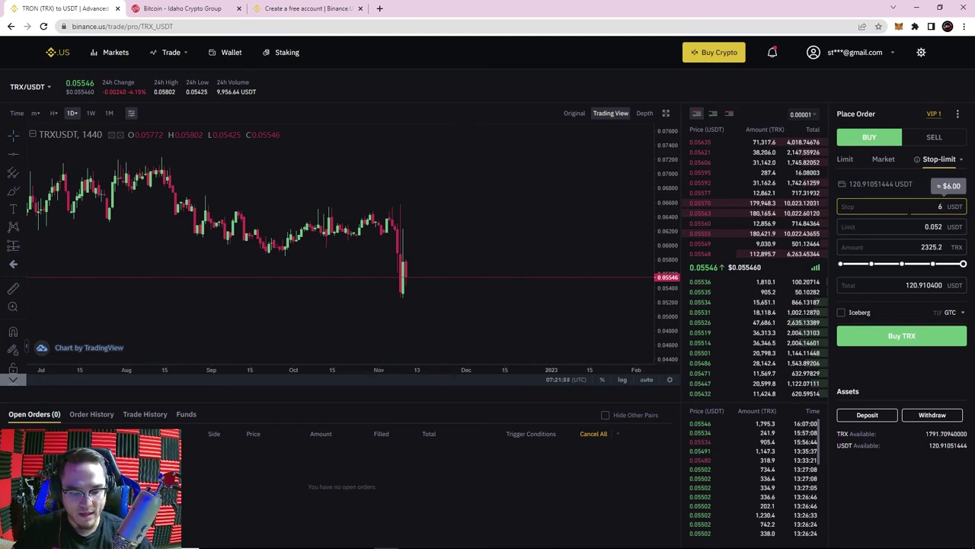
pyautogui.write('0.053')
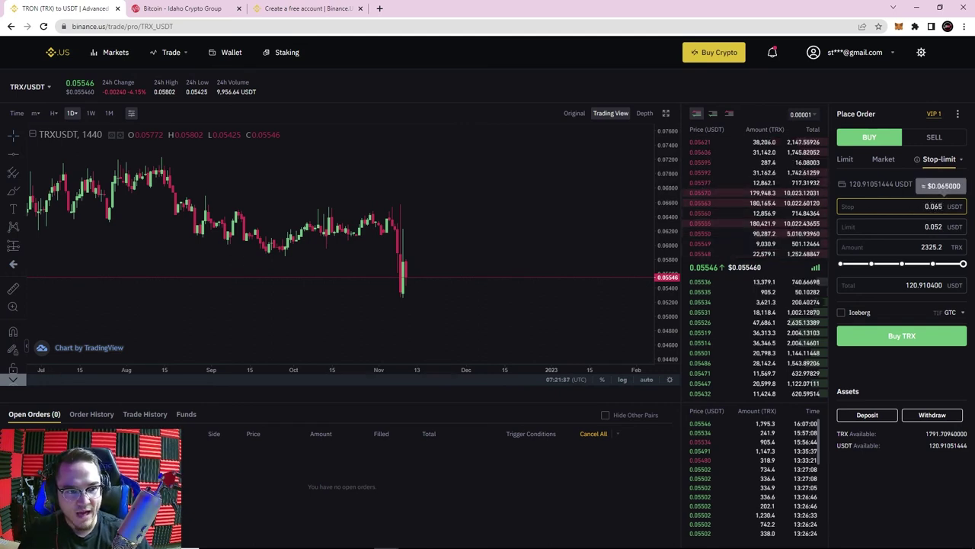
pyautogui.click(928, 226)
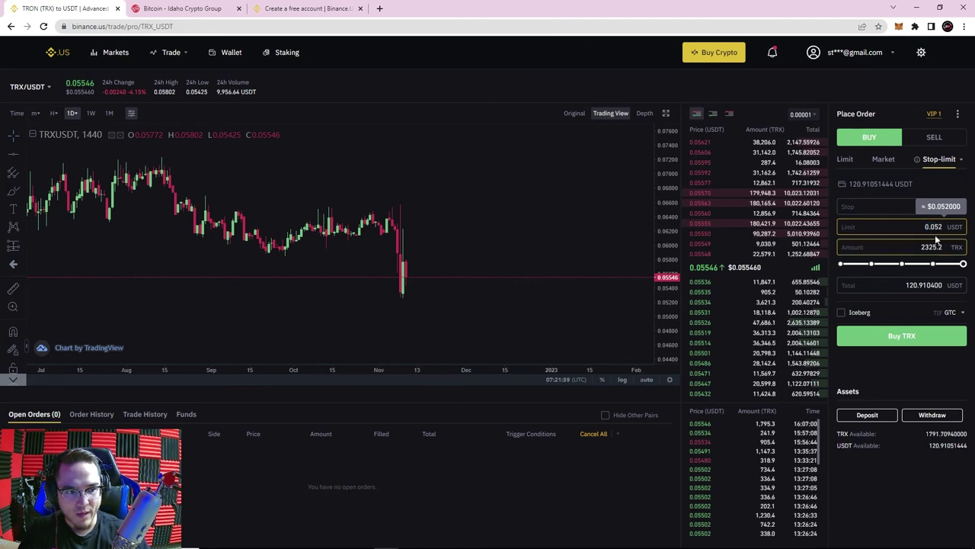
pyautogui.write('0.0')
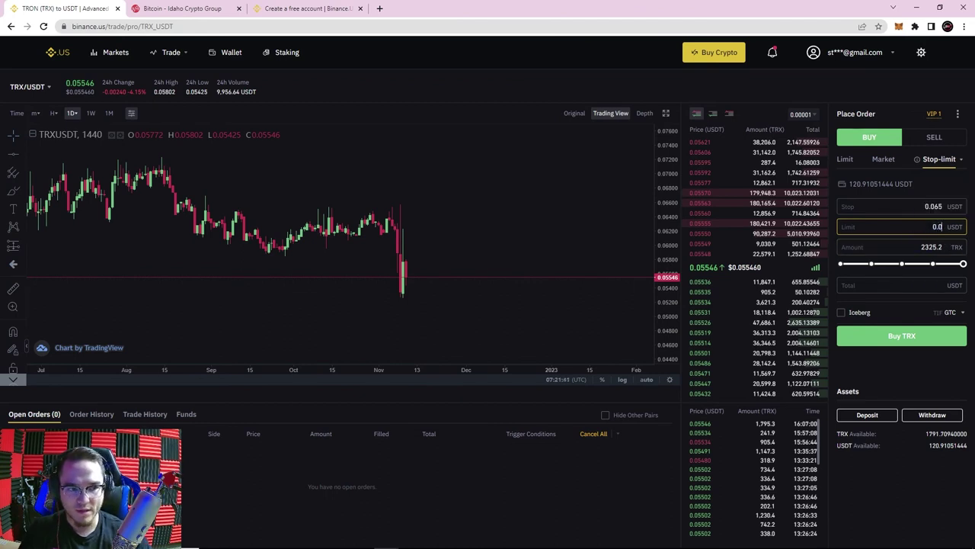
pyautogui.write('66')
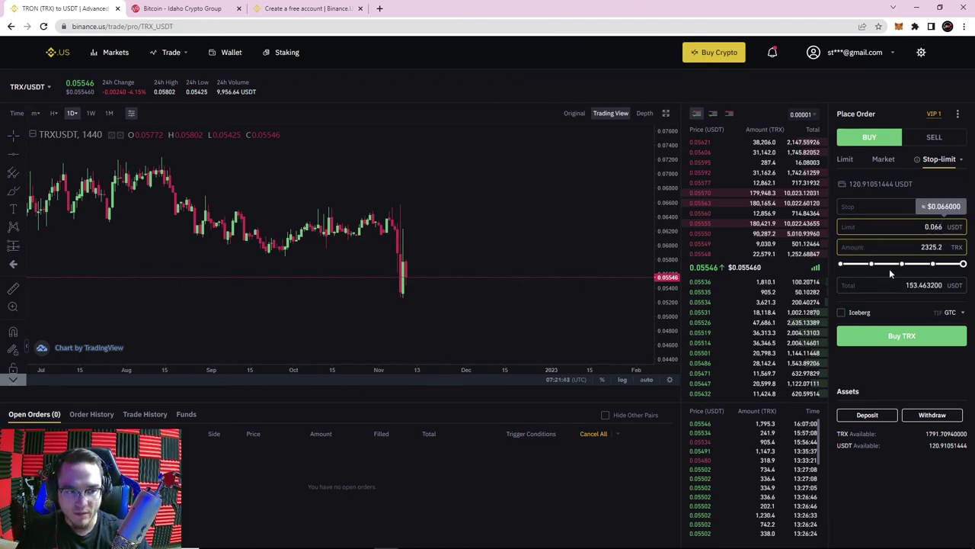
# Set the buy order's amount to 96% of the available USDT, and submit and confirm the stop-limit order.
pyautogui.click(962, 265)
pyautogui.click(912, 337)
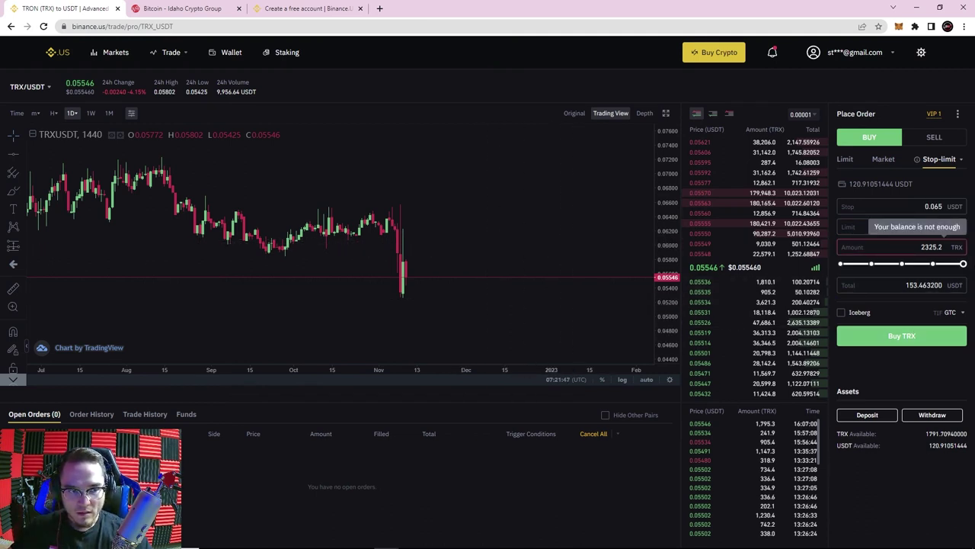
pyautogui.moveTo(963, 264); pyautogui.dragTo(938, 264)
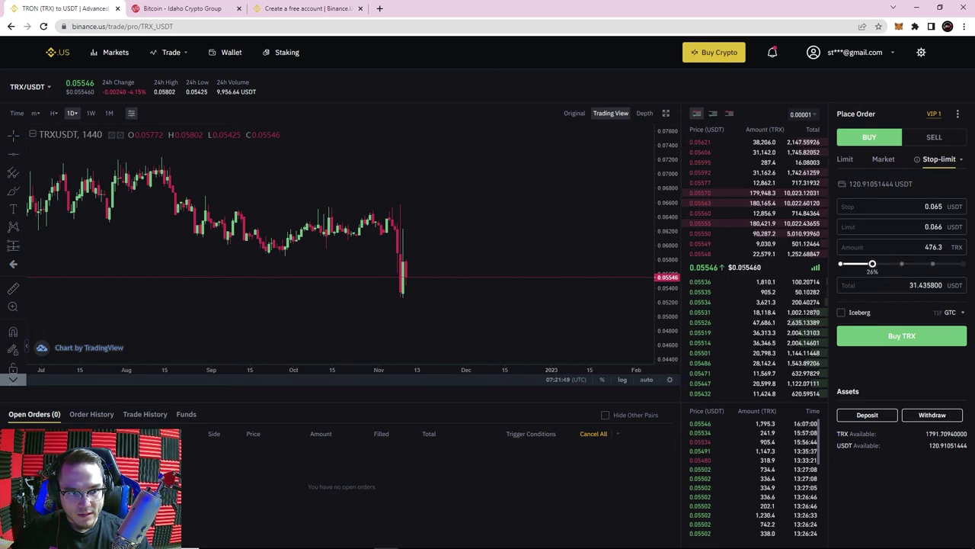
pyautogui.moveTo(872, 264); pyautogui.dragTo(959, 264)
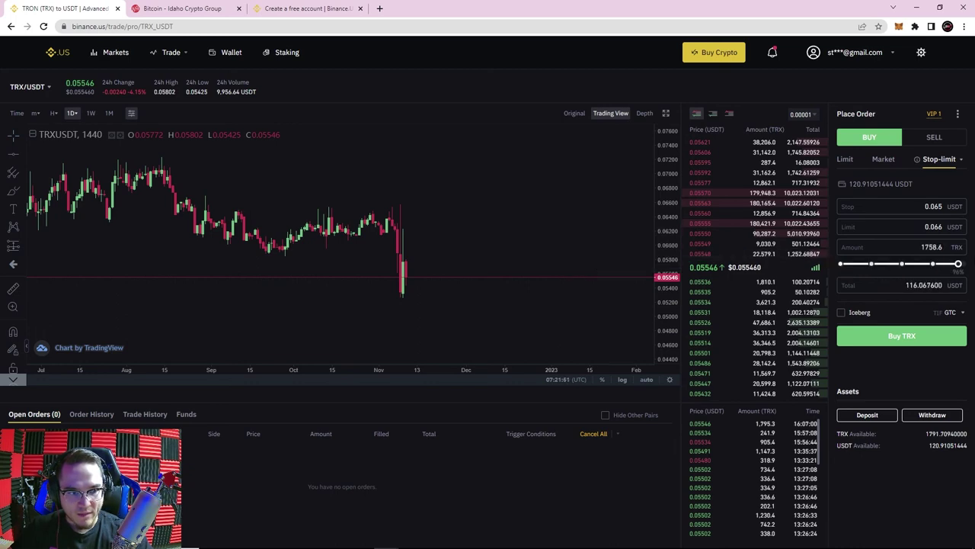
pyautogui.click(923, 341)
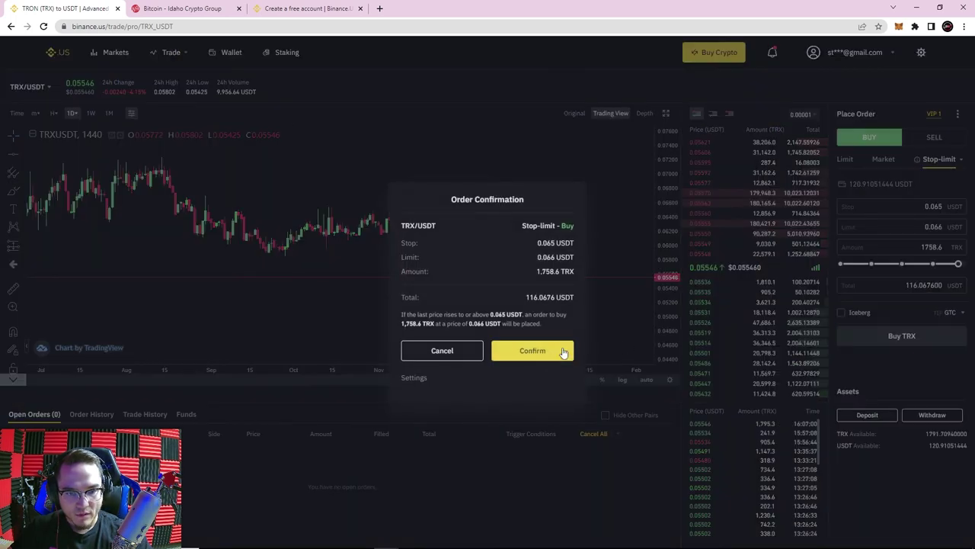
pyautogui.click(562, 348)
# Review the buy order's trigger line on the TRX/USDT chart and cancel that order.
pyautogui.scroll(1, 476, 250)
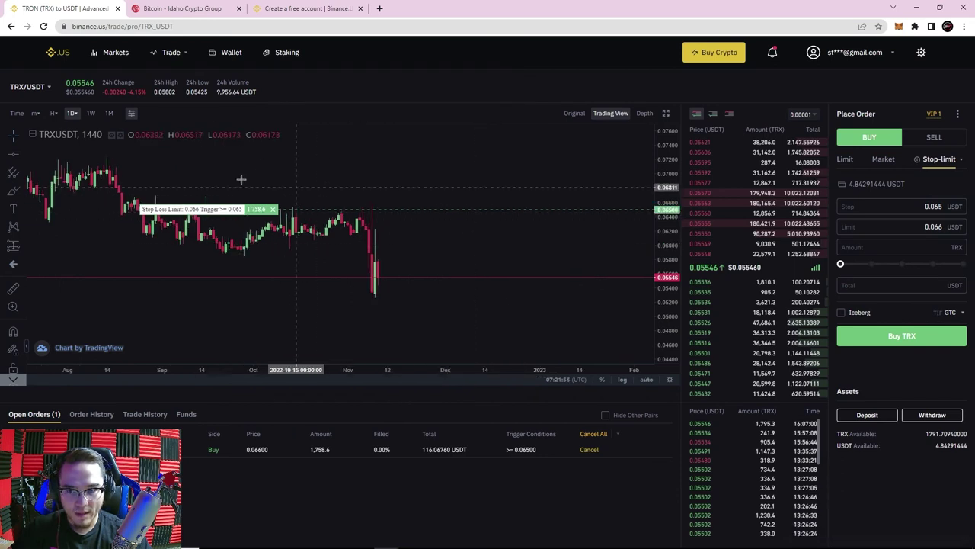
pyautogui.moveTo(485, 216); pyautogui.dragTo(530, 235)
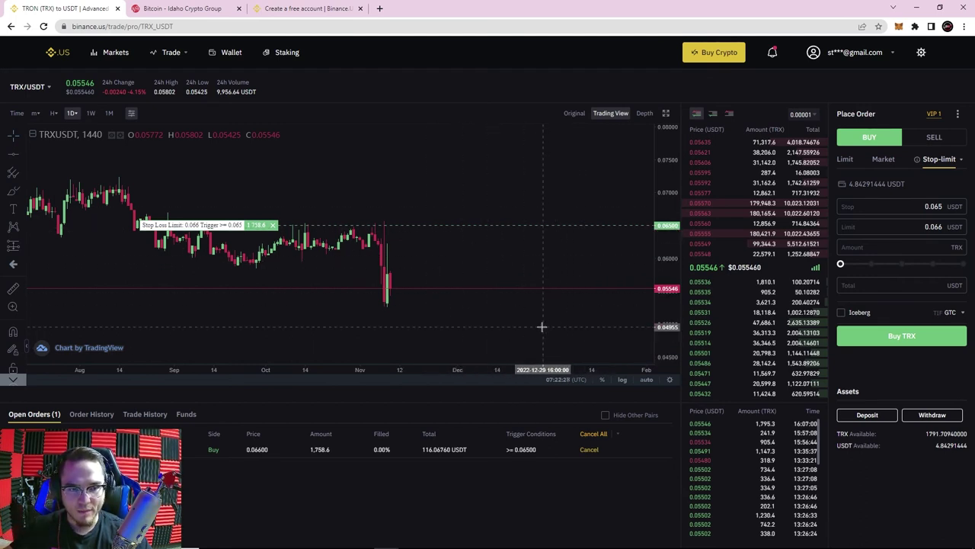
pyautogui.click(272, 225)
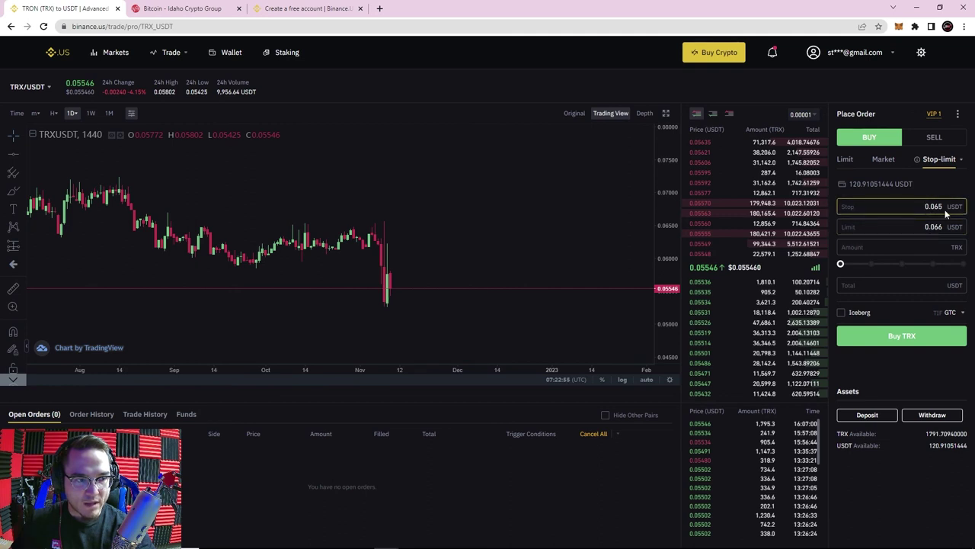
# Draw a horizontal line at about 0.06555 USDT, and brush a price path from the recent low up to it and back down.
pyautogui.moveTo(933, 207); pyautogui.dragTo(949, 208)
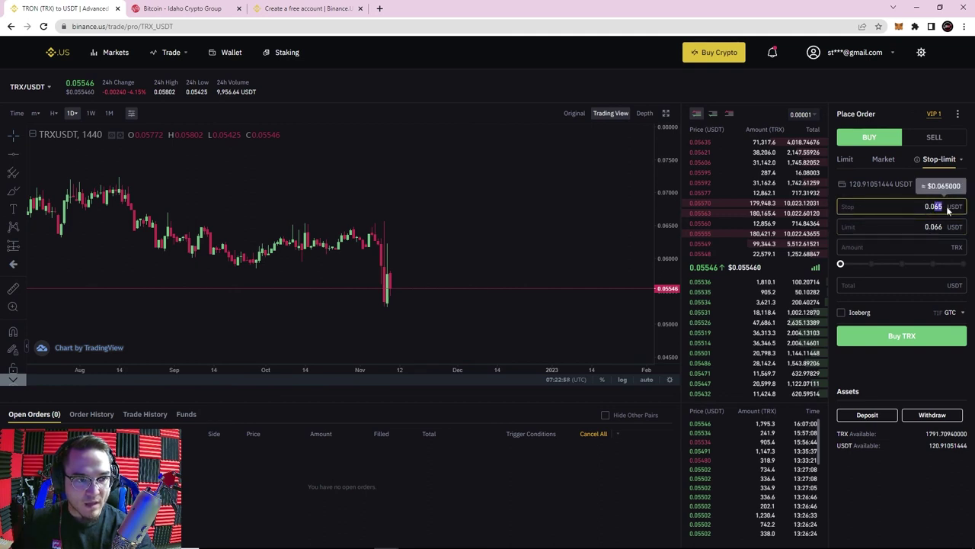
pyautogui.click(934, 227)
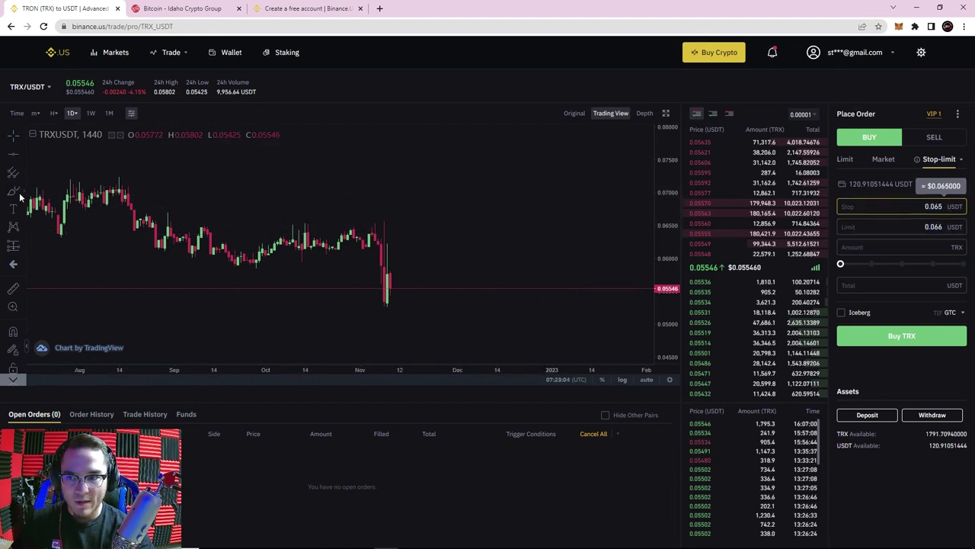
pyautogui.click(405, 220)
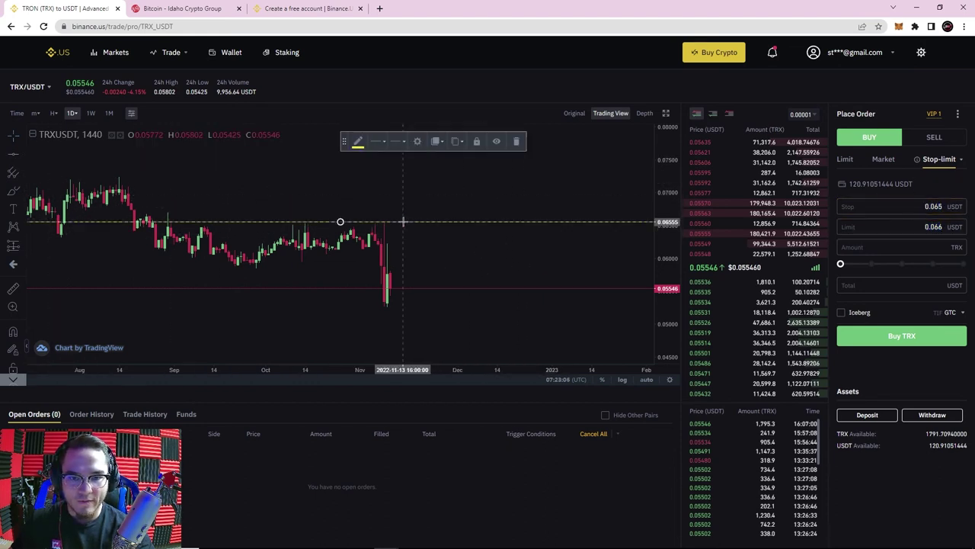
pyautogui.click(13, 189)
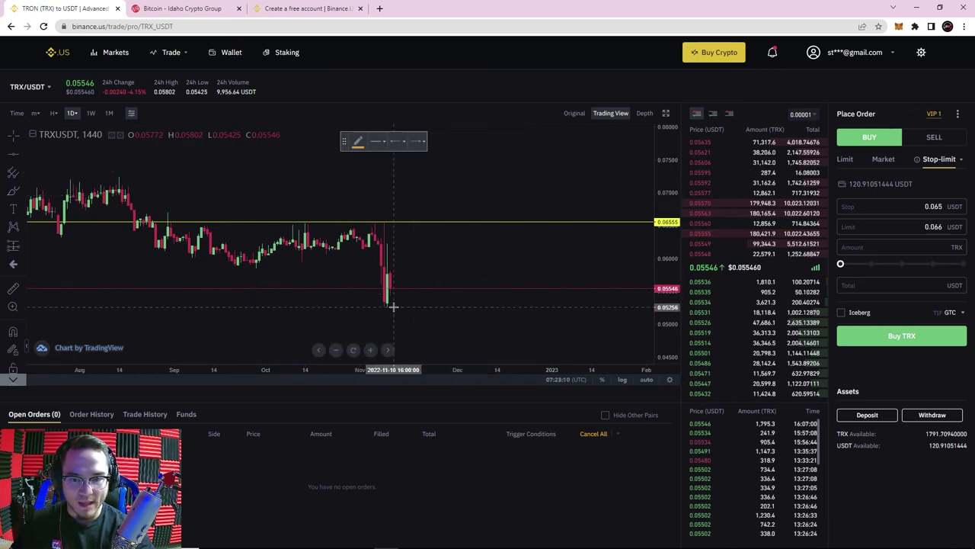
pyautogui.moveTo(393, 307); pyautogui.dragTo(446, 250)
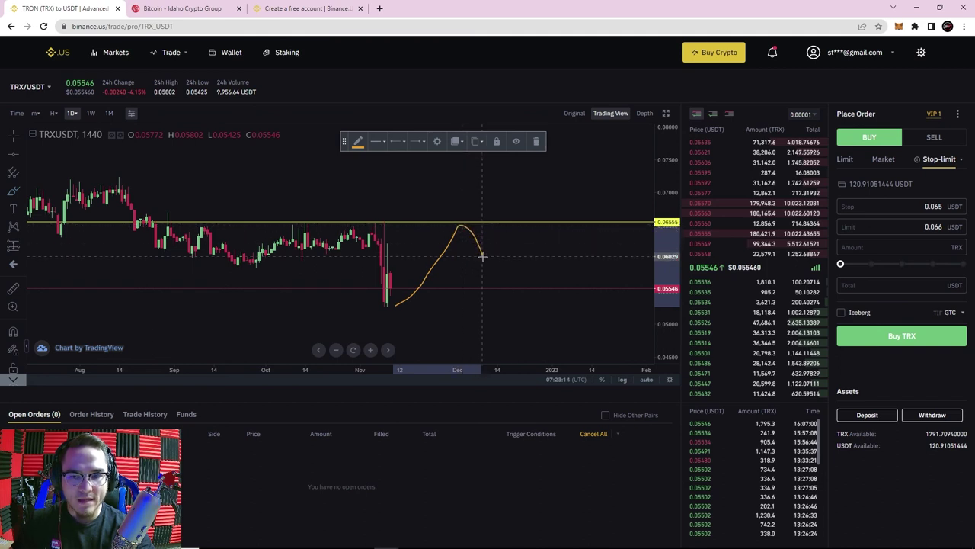
pyautogui.moveTo(483, 266); pyautogui.dragTo(481, 266)
# Add a horizontal line at about 0.05859 USDT, and brush a price path rising to the upper line, dipping to the lower one and rallying.
pyautogui.click(13, 154)
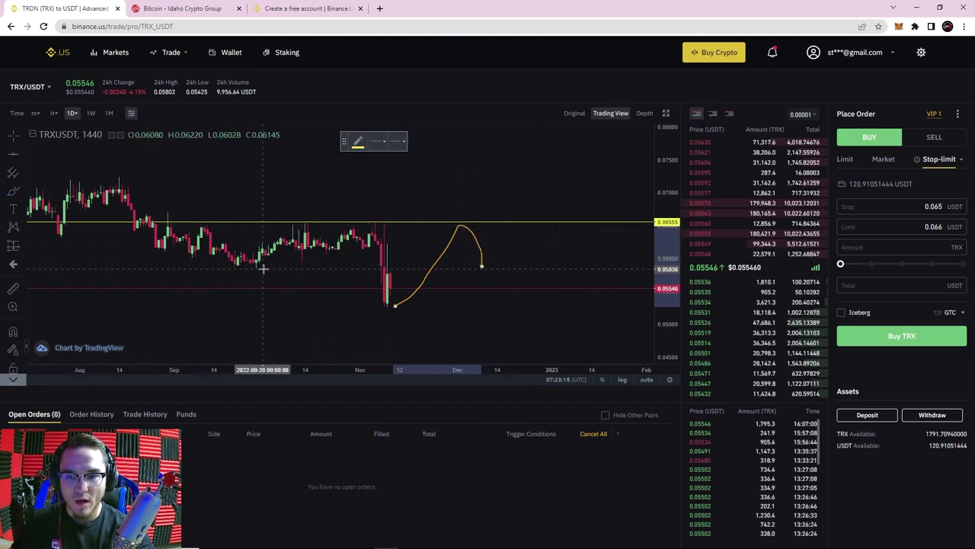
pyautogui.click(263, 267)
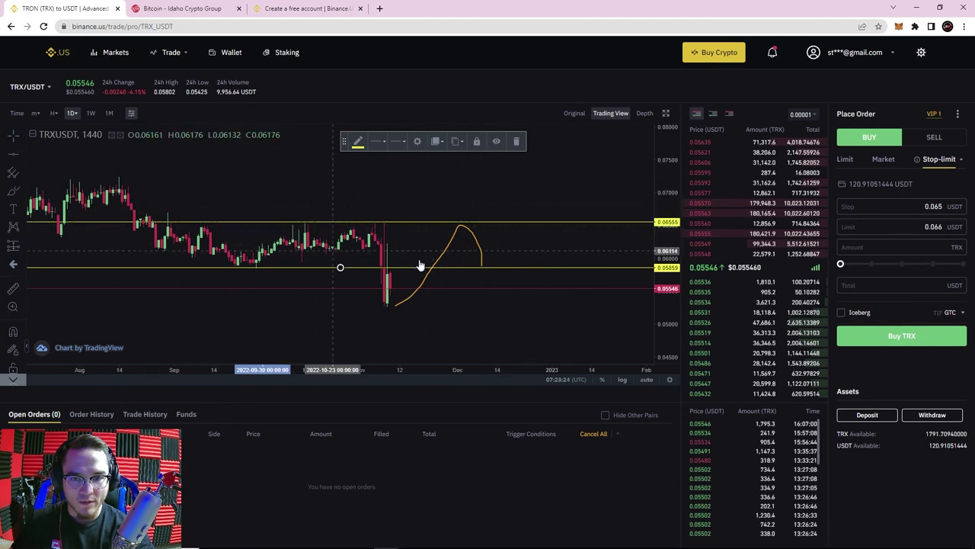
pyautogui.click(13, 191)
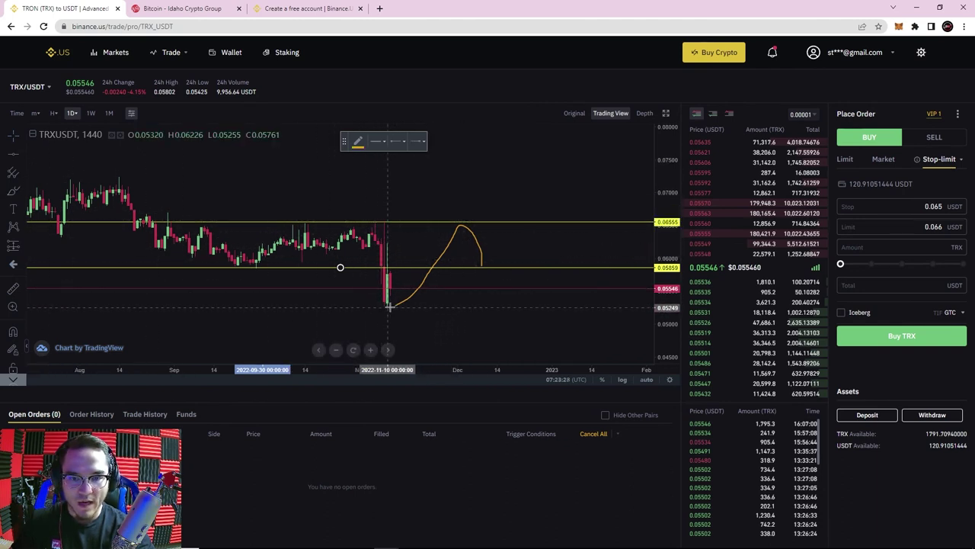
pyautogui.moveTo(389, 306); pyautogui.dragTo(411, 295)
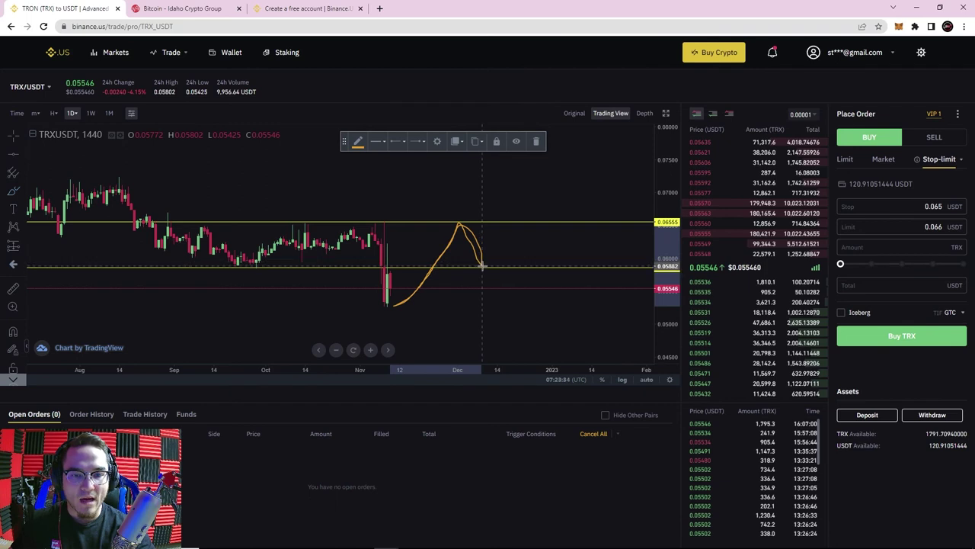
pyautogui.moveTo(501, 236); pyautogui.dragTo(527, 187)
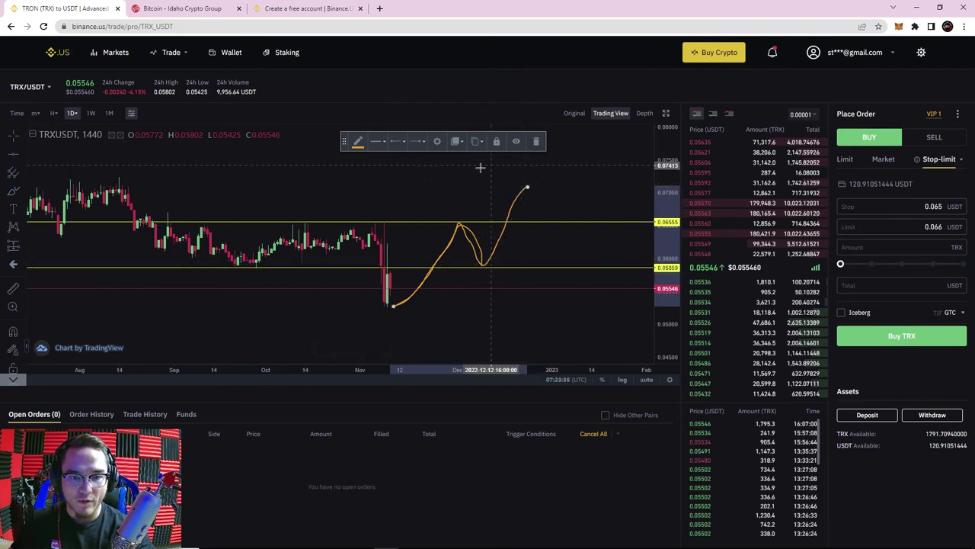
pyautogui.click(14, 137)
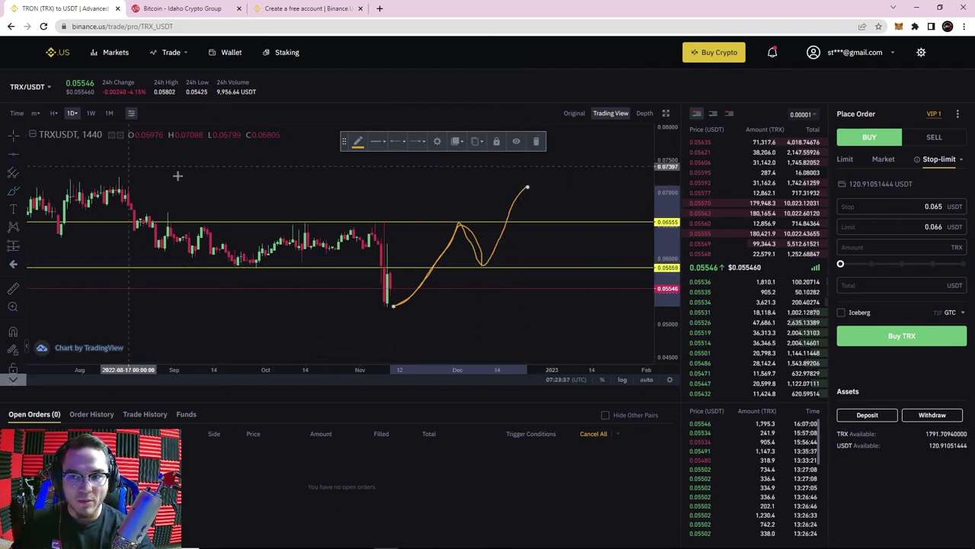
pyautogui.click(467, 184)
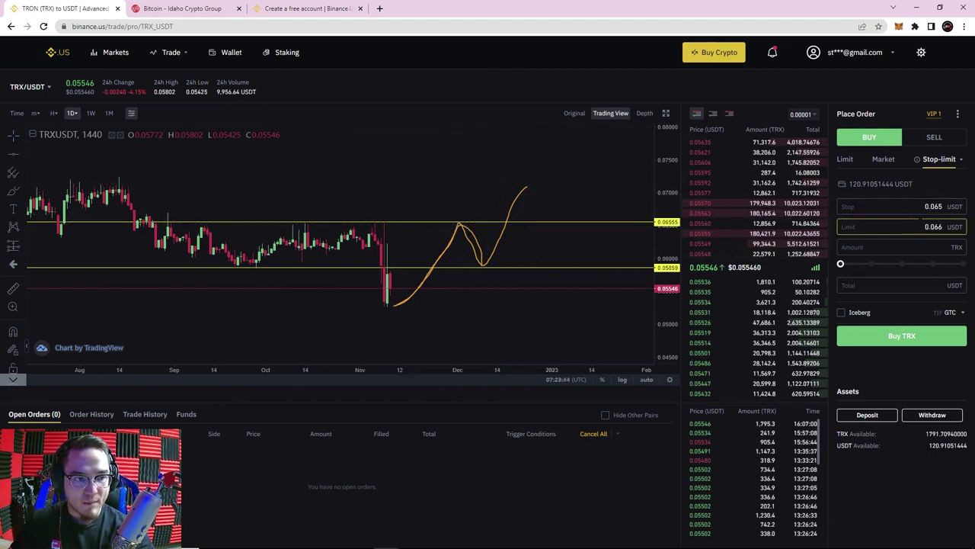
# Set the buy order's limit price to 0.058 USDT and its amount to 90% of the available USDT, and submit it.
pyautogui.moveTo(934, 227); pyautogui.dragTo(948, 229)
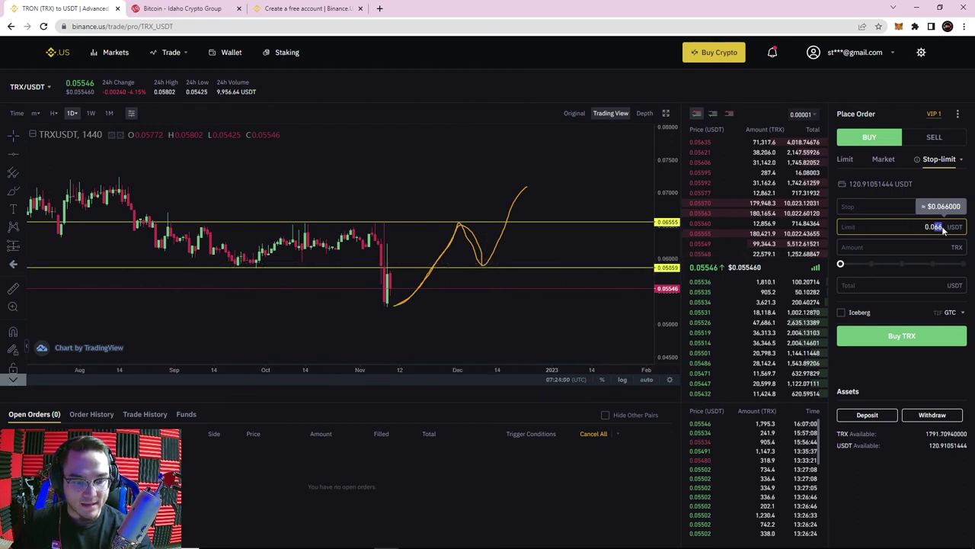
pyautogui.moveTo(839, 265); pyautogui.dragTo(951, 263)
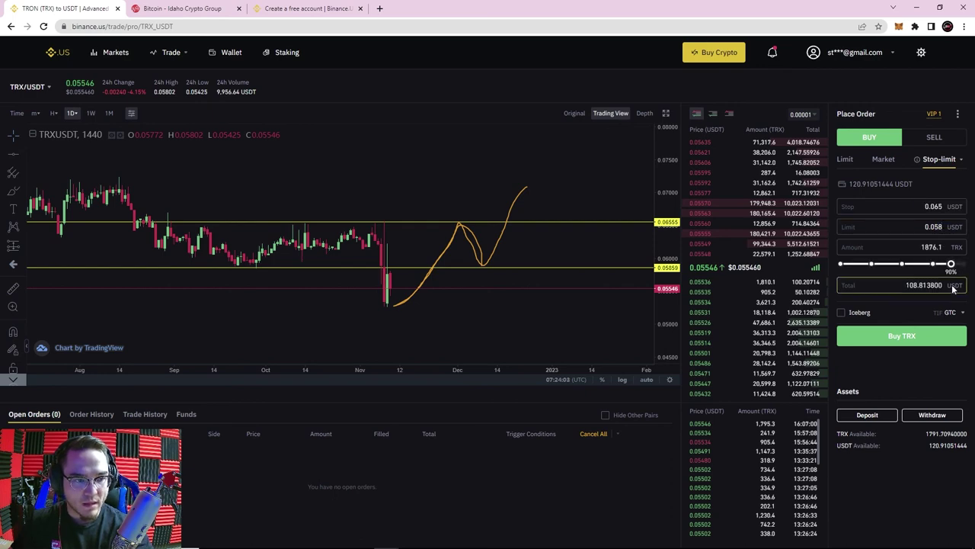
pyautogui.click(903, 337)
pyautogui.click(542, 351)
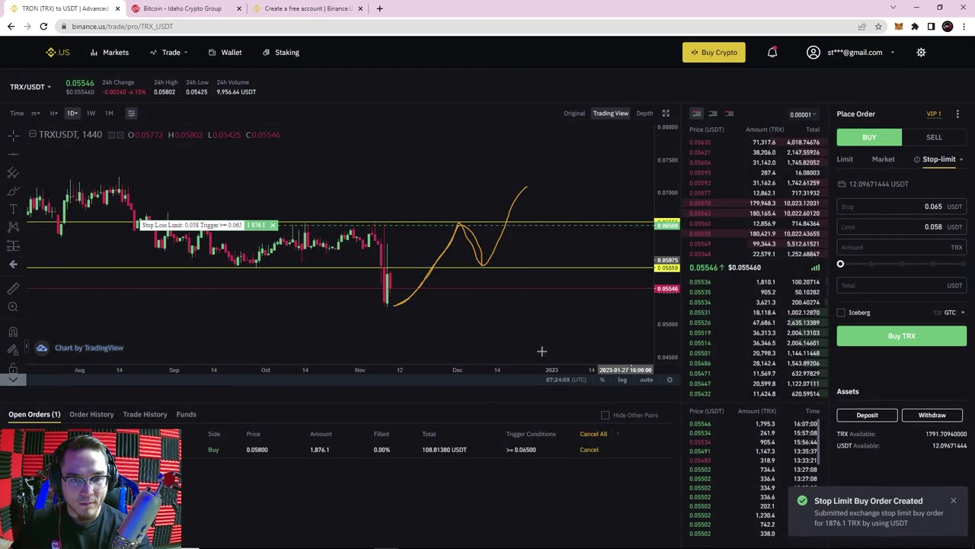
pyautogui.moveTo(667, 301); pyautogui.dragTo(662, 194)
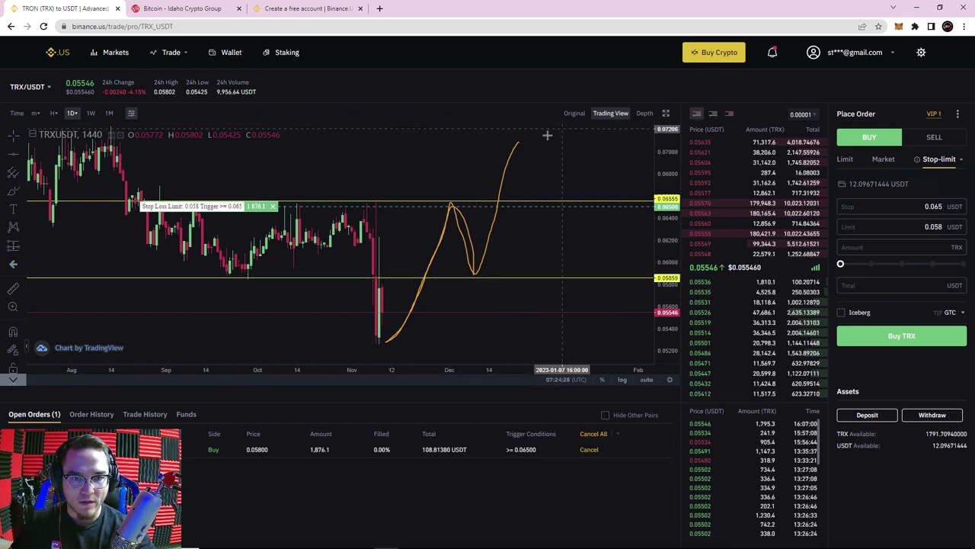
pyautogui.scroll(-1, 575, 165)
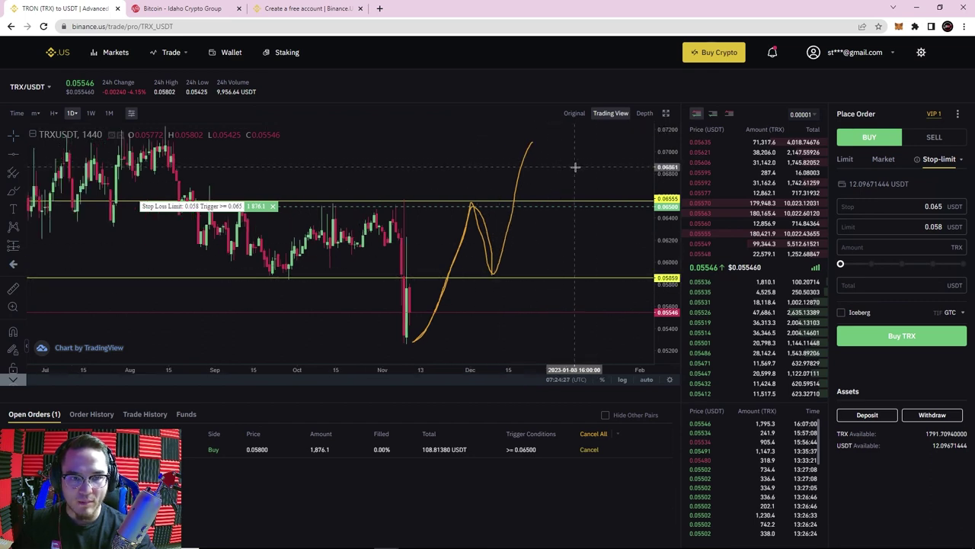
pyautogui.click(709, 160)
pyautogui.scroll(-1, 641, 159)
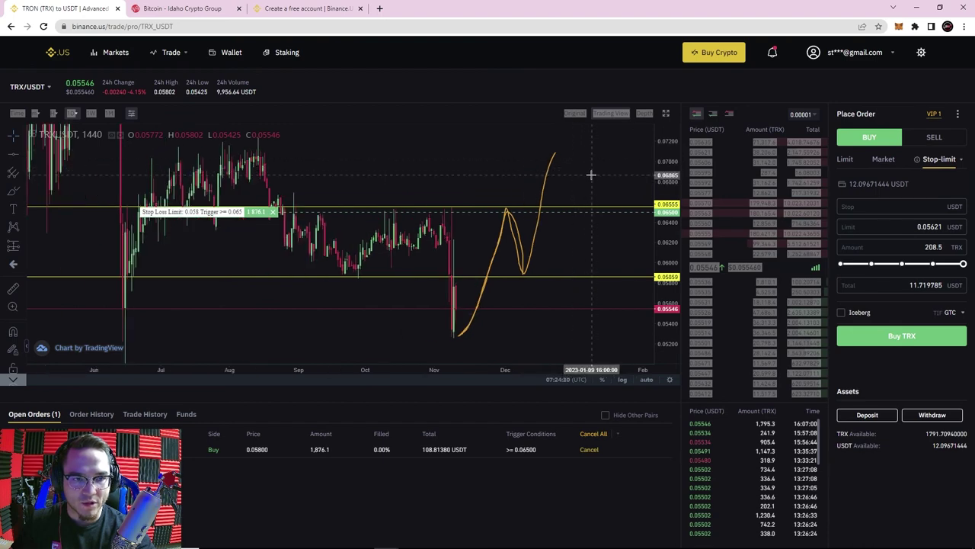
pyautogui.click(708, 142)
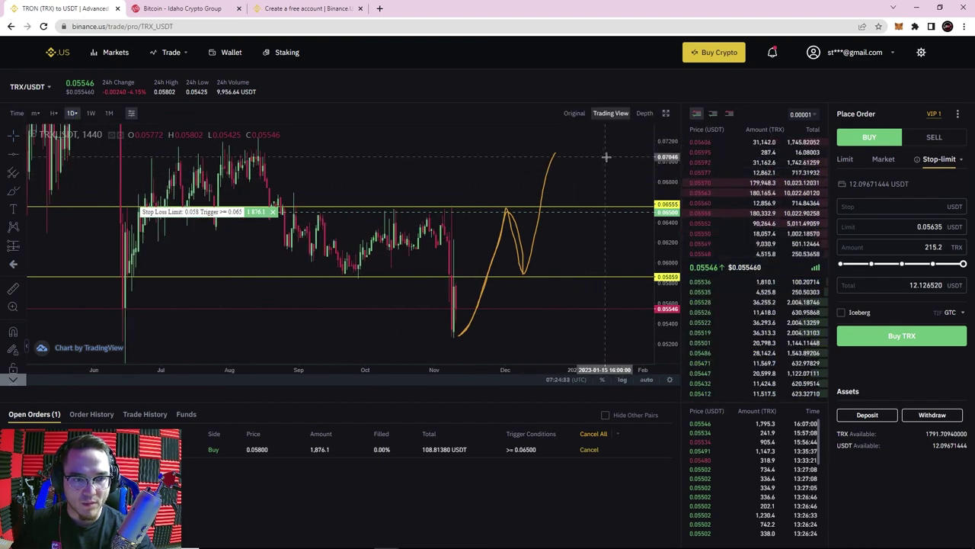
# Cancel the open stop-limit buy order for TRX and change the order type to OCO.
pyautogui.moveTo(607, 158); pyautogui.dragTo(605, 179)
pyautogui.click(588, 449)
pyautogui.moveTo(668, 165); pyautogui.dragTo(668, 199)
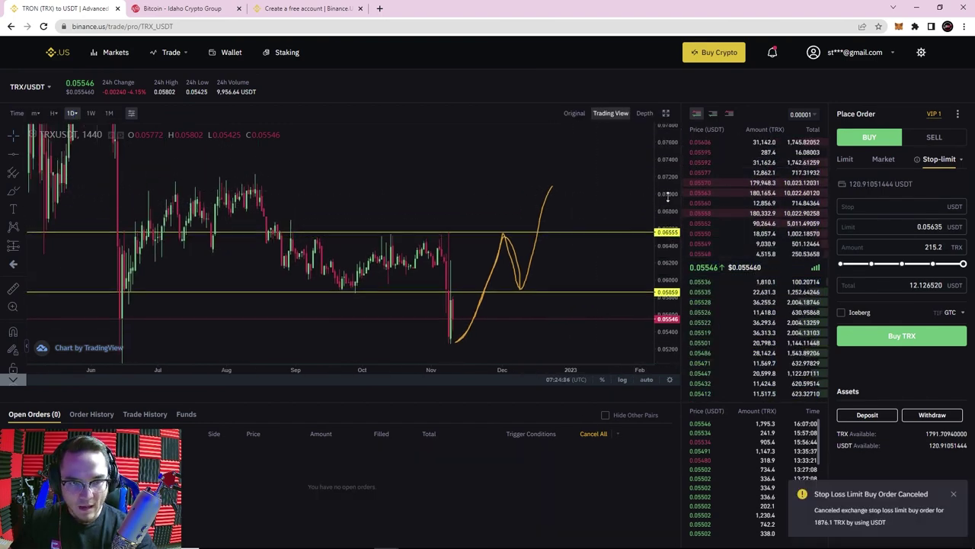
pyautogui.click(951, 175)
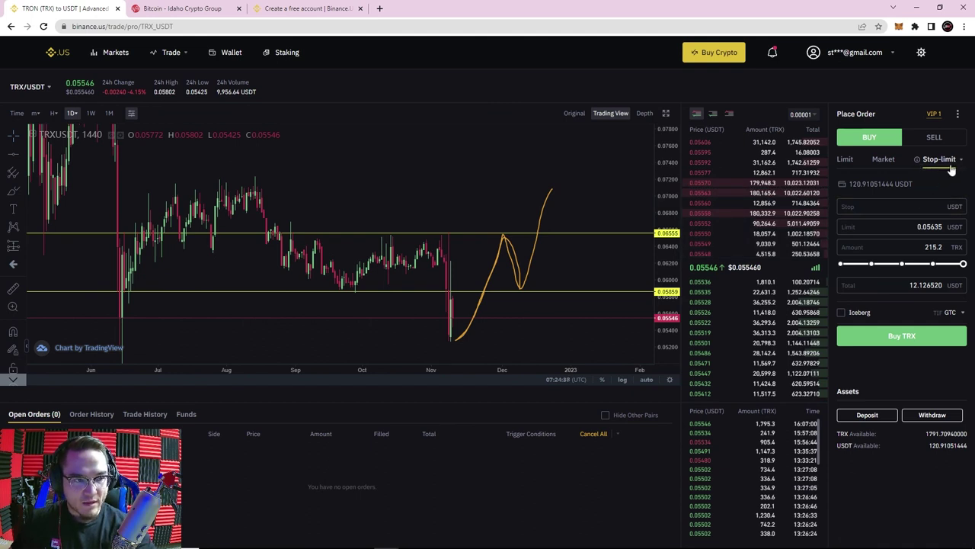
pyautogui.click(945, 197)
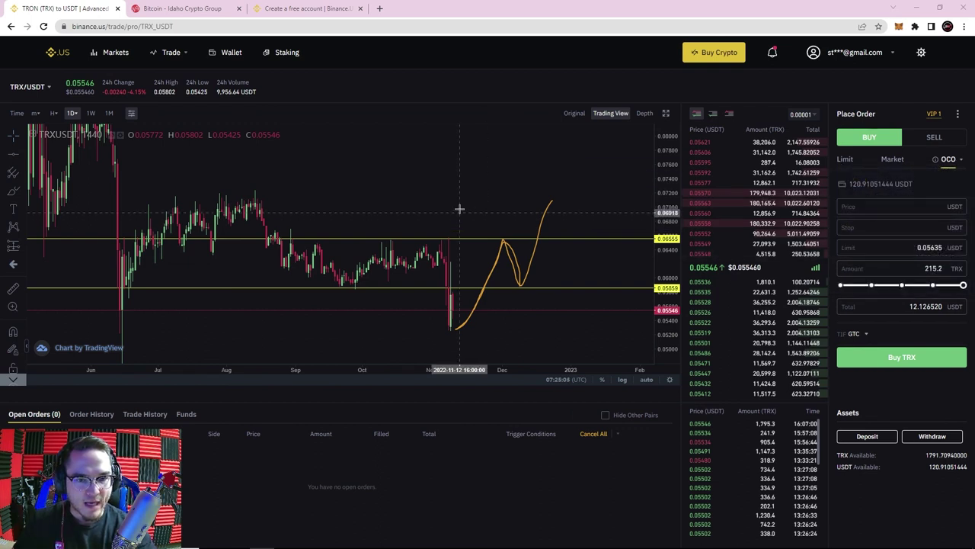
# Remove all indicators and drawings from the TRX/USDT chart.
pyautogui.scroll(3, 468, 198)
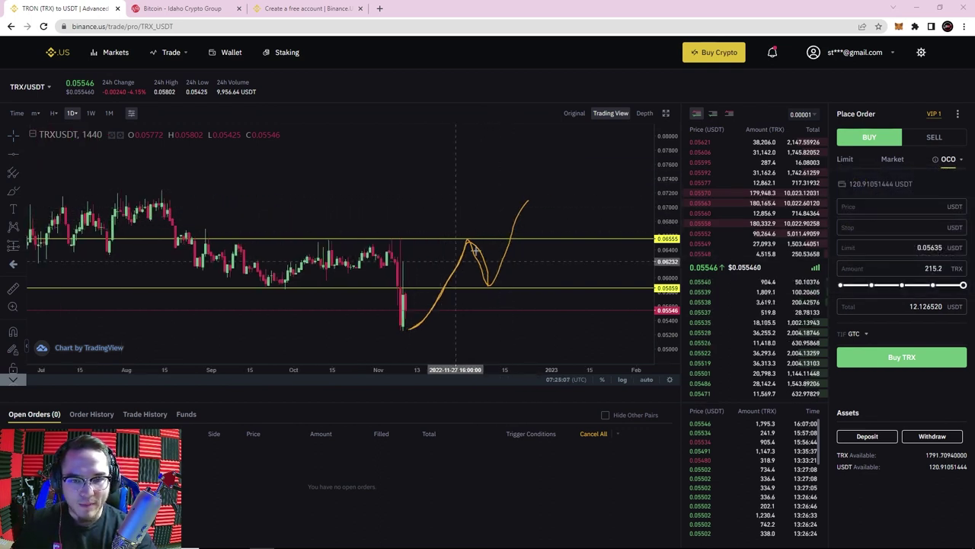
pyautogui.rightClick(479, 203)
pyautogui.moveTo(545, 306)
pyautogui.moveTo(545, 327)
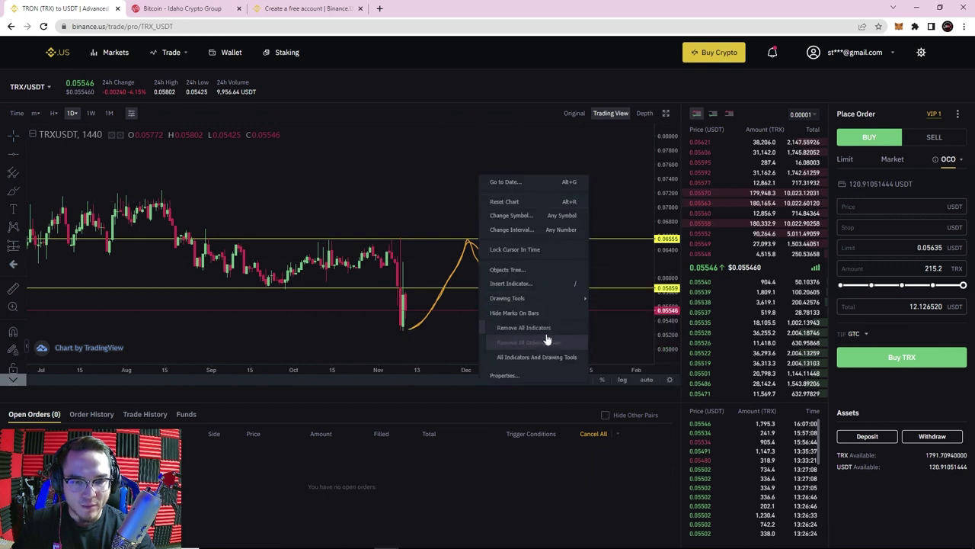
pyautogui.click(543, 358)
pyautogui.scroll(-1, 394, 288)
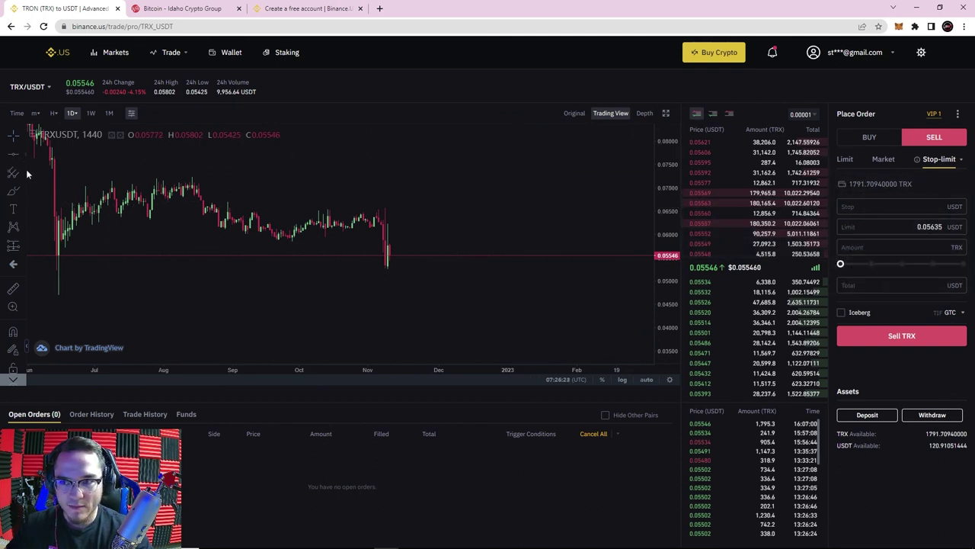
# Brush a circle around the latest candle on the chart, at about 0.055 USDT.
pyautogui.click(15, 190)
pyautogui.moveTo(387, 260); pyautogui.dragTo(381, 254)
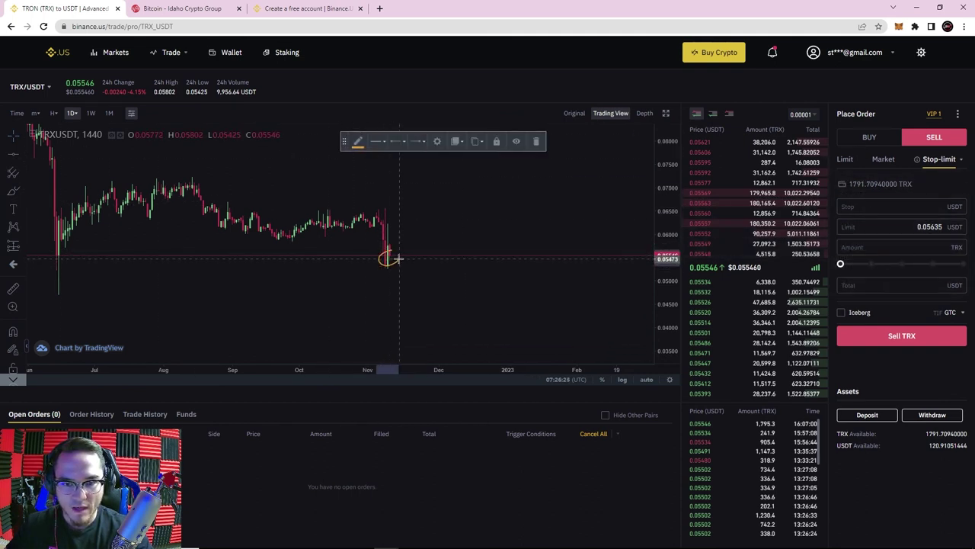
# Brush sample rising and falling price moves beside the circled candle, and undo those strokes, keeping the circle.
pyautogui.moveTo(406, 252)
pyautogui.mouseDown()
pyautogui.moveTo(429, 201)
pyautogui.moveTo(435, 302)
pyautogui.mouseUp()
pyautogui.moveTo(424, 251)
pyautogui.mouseDown()
pyautogui.moveTo(506, 248)
pyautogui.moveTo(541, 206)
pyautogui.mouseUp()
pyautogui.moveTo(525, 259); pyautogui.dragTo(552, 299)
pyautogui.hotkey('ctrl', 'z')
pyautogui.hotkey('ctrl', 'z')
pyautogui.hotkey('ctrl', 'z')
pyautogui.hotkey('ctrl', 'z')
pyautogui.hotkey('ctrl', 'z')
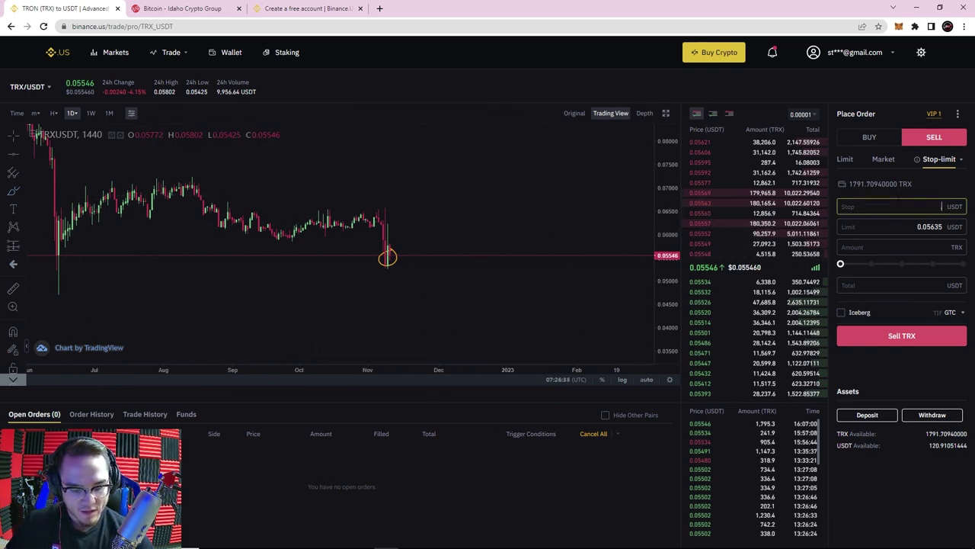
# Set up an OCO sell order with a price of 0.07 USDT and a stop of 0.05 USDT.
pyautogui.write('0.07')
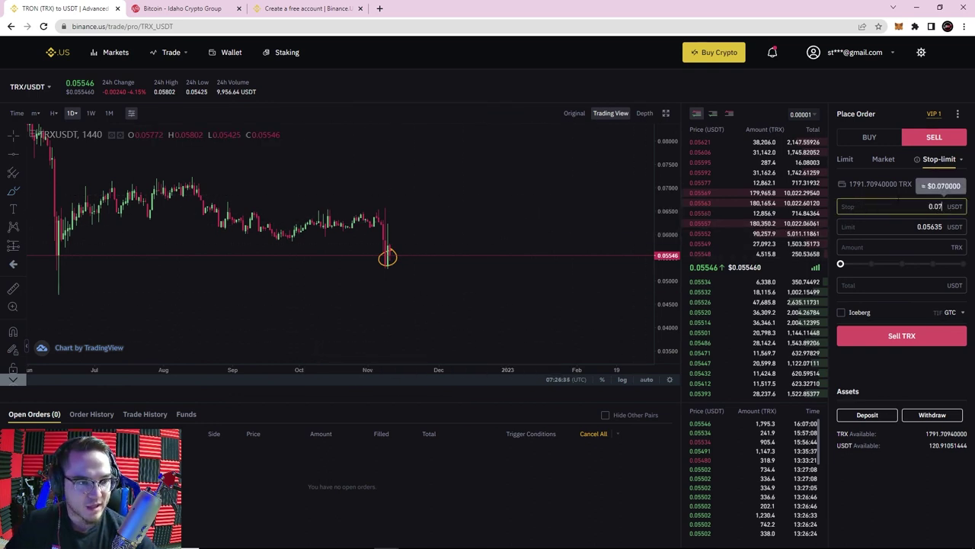
pyautogui.click(878, 195)
pyautogui.click(872, 230)
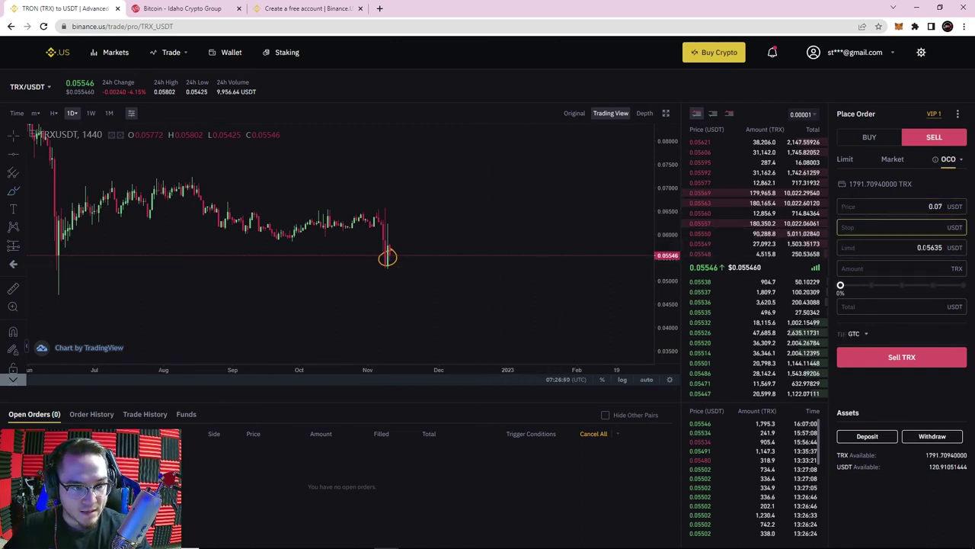
pyautogui.write('0.05')
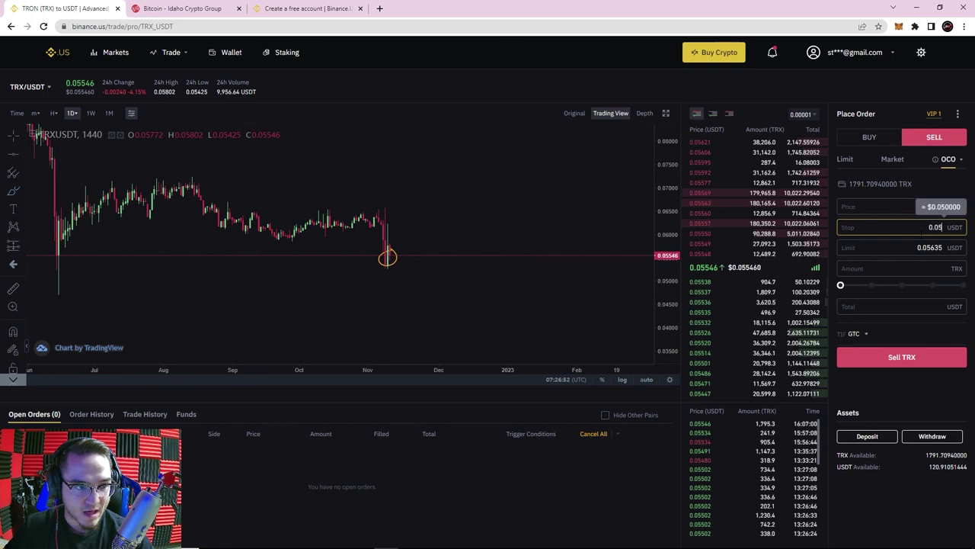
# Set the OCO sell order's limit to 0.049 USDT and its amount to 100% of the available TRX, and submit it.
pyautogui.press('Tab')
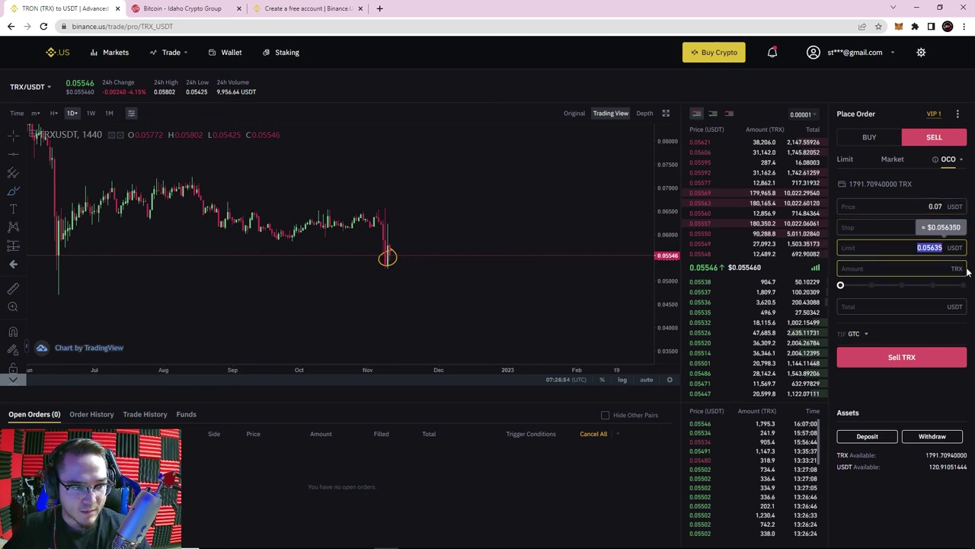
pyautogui.press('BackSpace')
pyautogui.write('0')
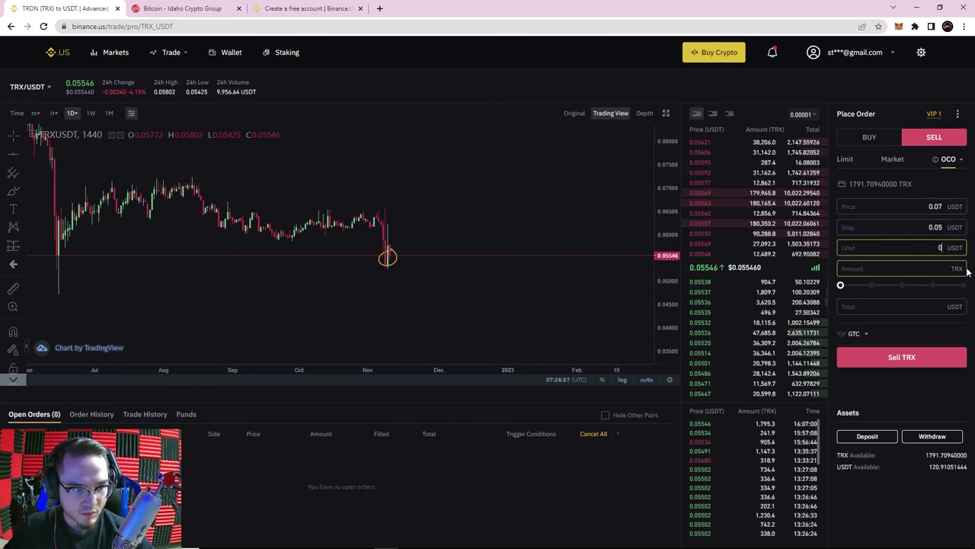
pyautogui.write('49')
pyautogui.press('BackSpace')
pyautogui.press('BackSpace')
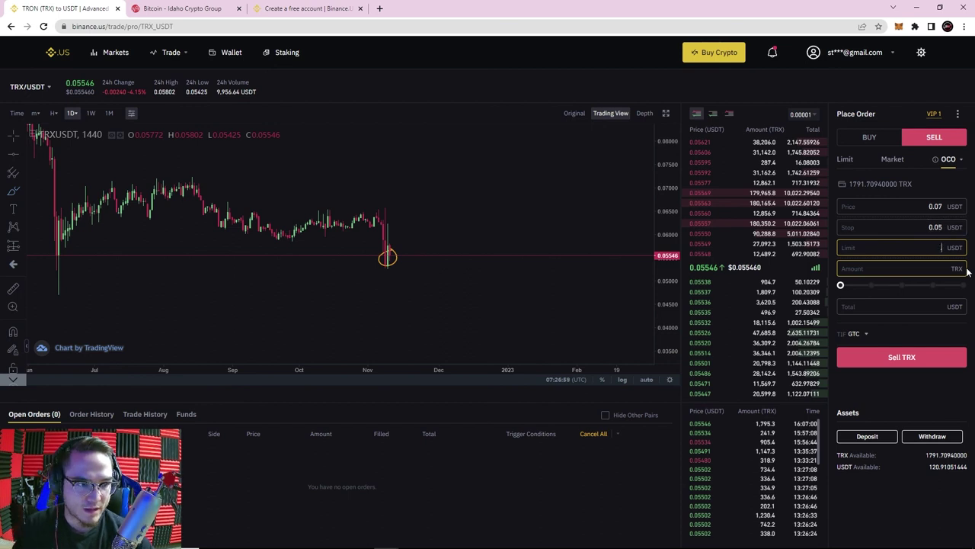
pyautogui.write('0.049')
pyautogui.click(968, 285)
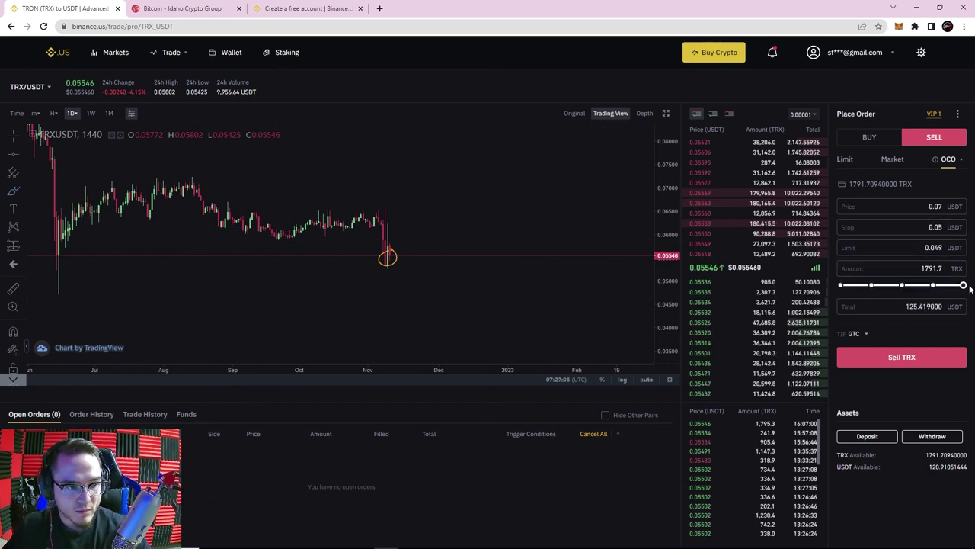
pyautogui.click(886, 355)
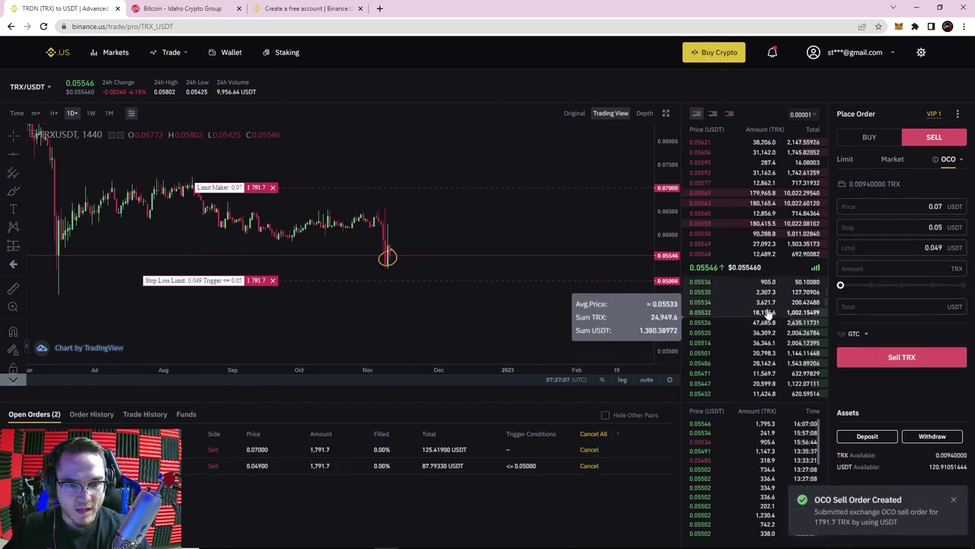
# Brush two price paths from the circled candle, one rising to the 0.07 order line and one falling to the 0.05 trigger line.
pyautogui.moveTo(666, 206); pyautogui.dragTo(663, 194)
pyautogui.moveTo(606, 186); pyautogui.dragTo(561, 226)
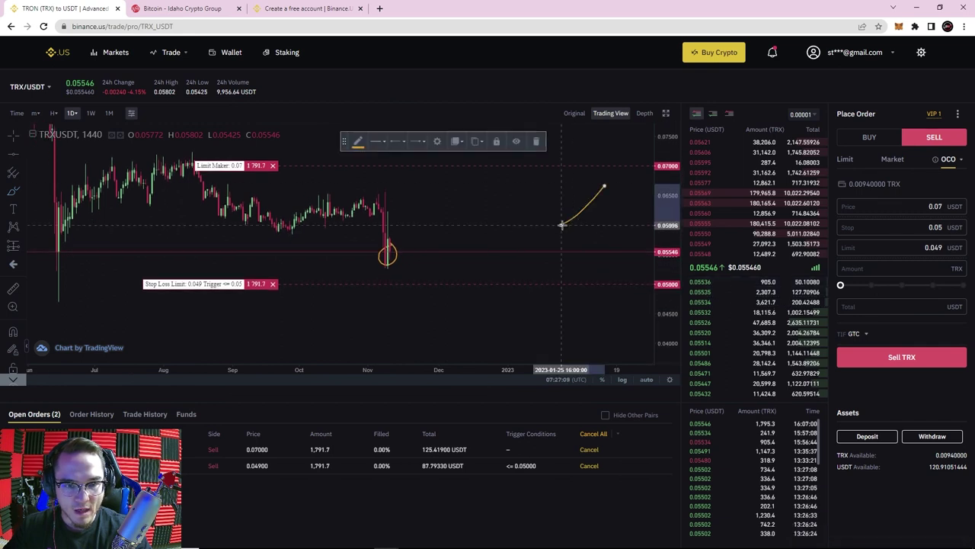
pyautogui.click(536, 145)
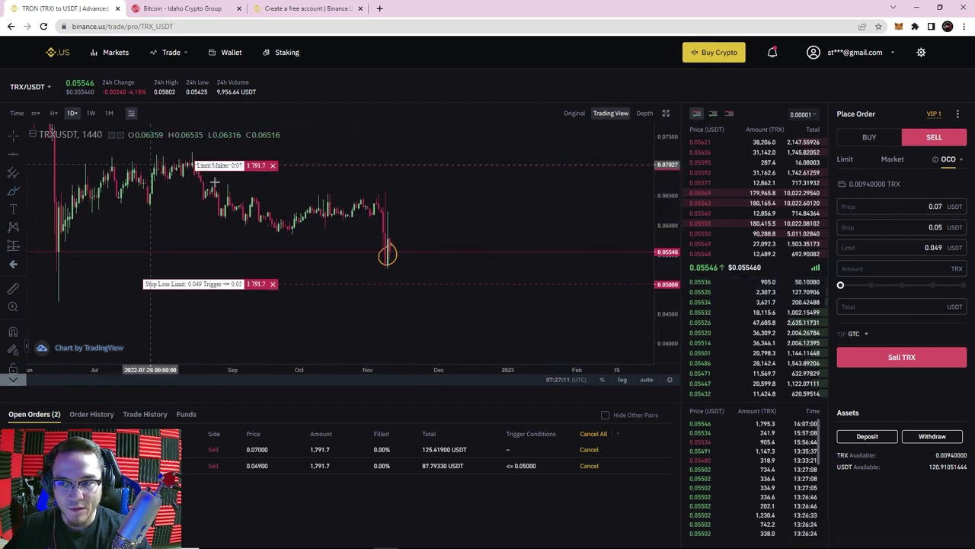
pyautogui.moveTo(496, 207); pyautogui.dragTo(440, 223)
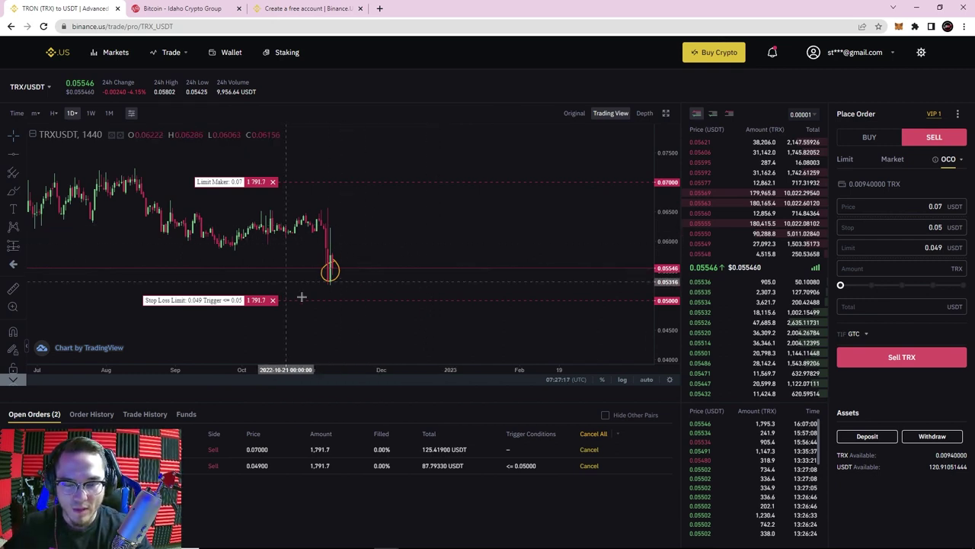
pyautogui.click(13, 190)
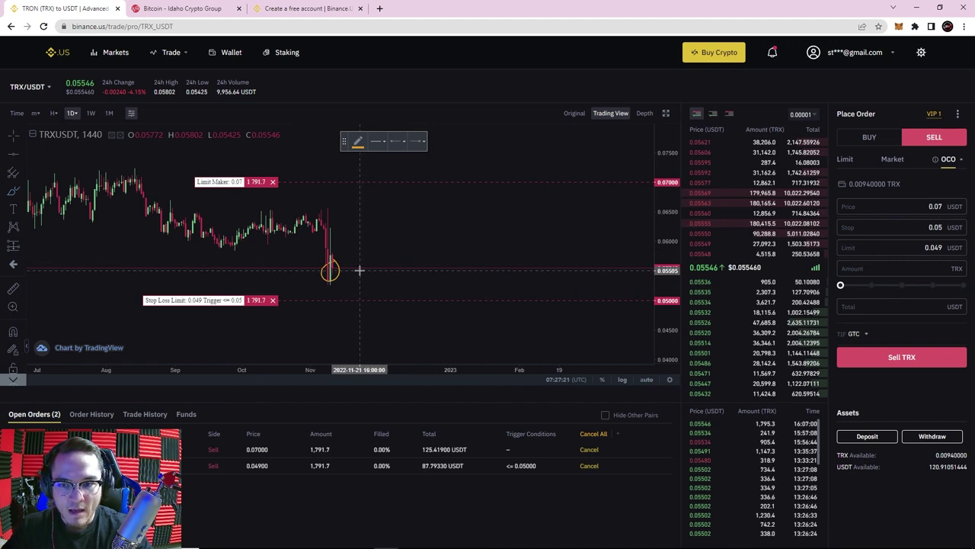
pyautogui.moveTo(364, 268)
pyautogui.mouseDown()
pyautogui.moveTo(393, 235)
pyautogui.moveTo(411, 181)
pyautogui.moveTo(423, 188)
pyautogui.mouseUp()
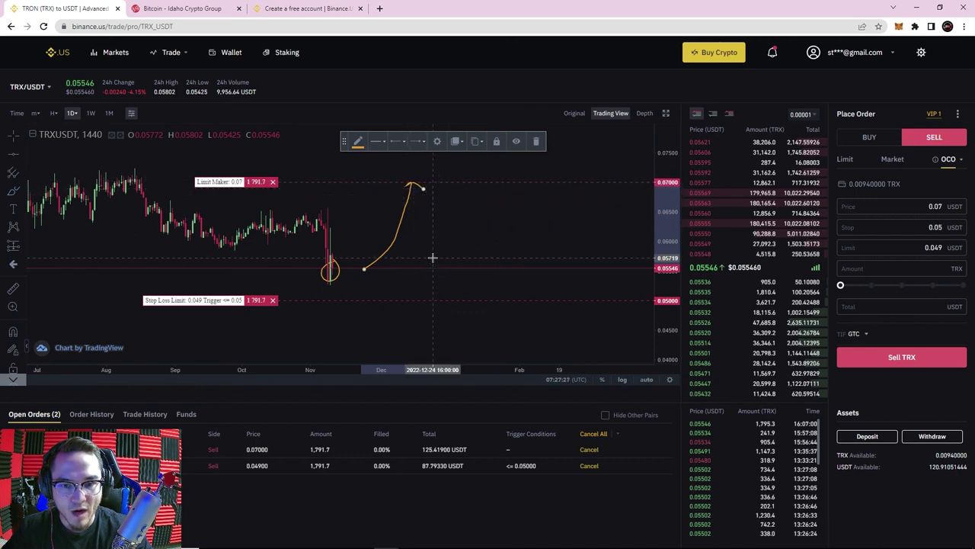
pyautogui.moveTo(330, 268)
pyautogui.mouseDown()
pyautogui.moveTo(374, 267)
pyautogui.moveTo(396, 276)
pyautogui.moveTo(397, 292)
pyautogui.mouseUp()
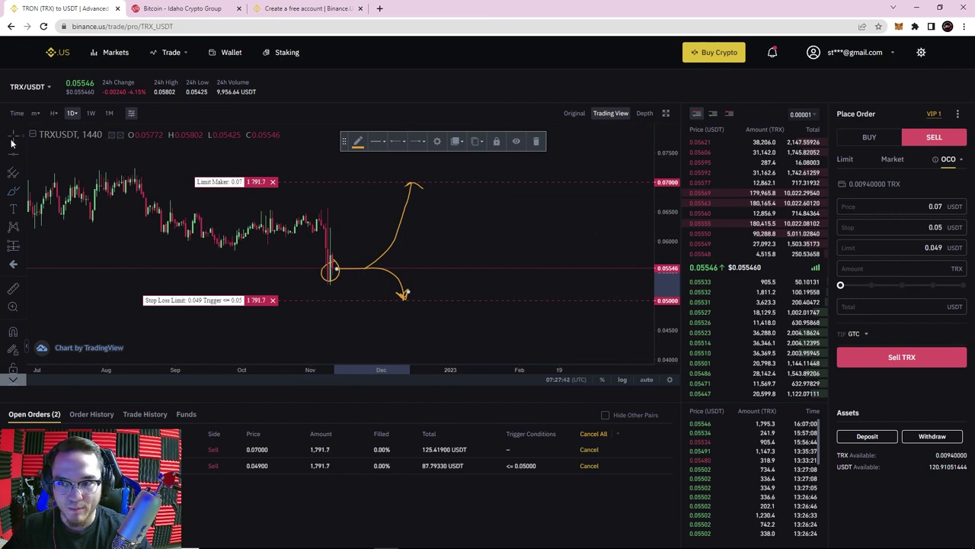
pyautogui.click(522, 218)
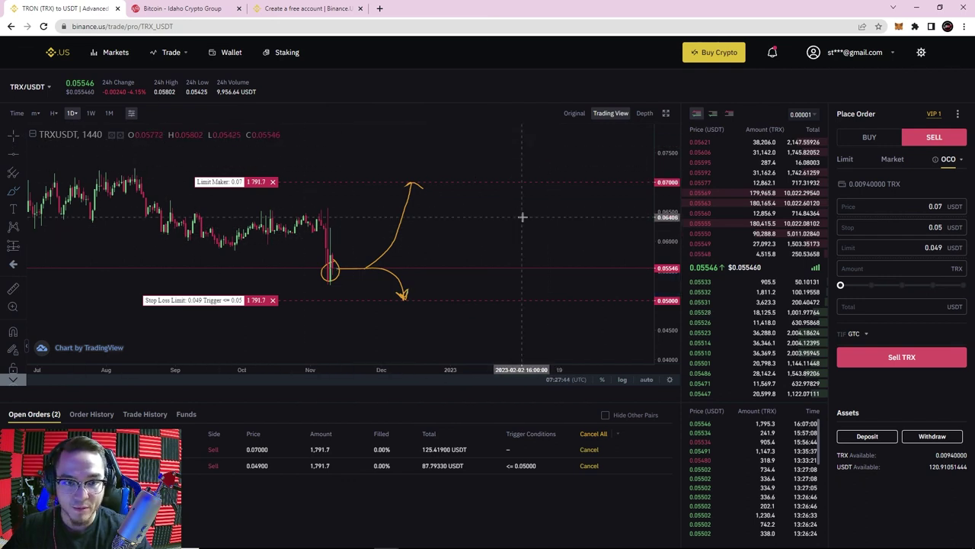
# Cancel the OCO sell order from its stop-loss line on the chart.
pyautogui.scroll(-2, 522, 217)
pyautogui.moveTo(673, 228)
pyautogui.mouseDown()
pyautogui.moveTo(662, 192)
pyautogui.moveTo(668, 233)
pyautogui.mouseUp()
pyautogui.scroll(-1, 586, 205)
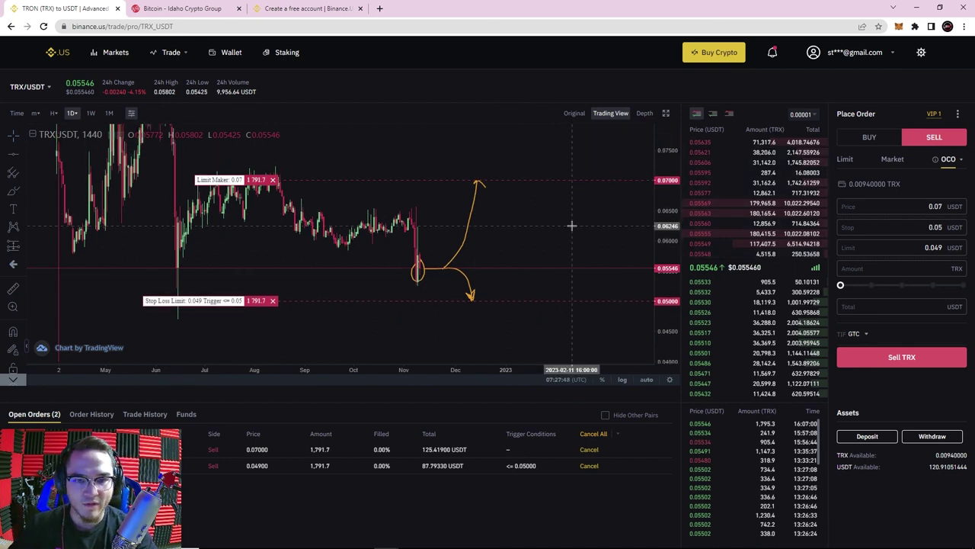
pyautogui.moveTo(660, 145); pyautogui.dragTo(660, 200)
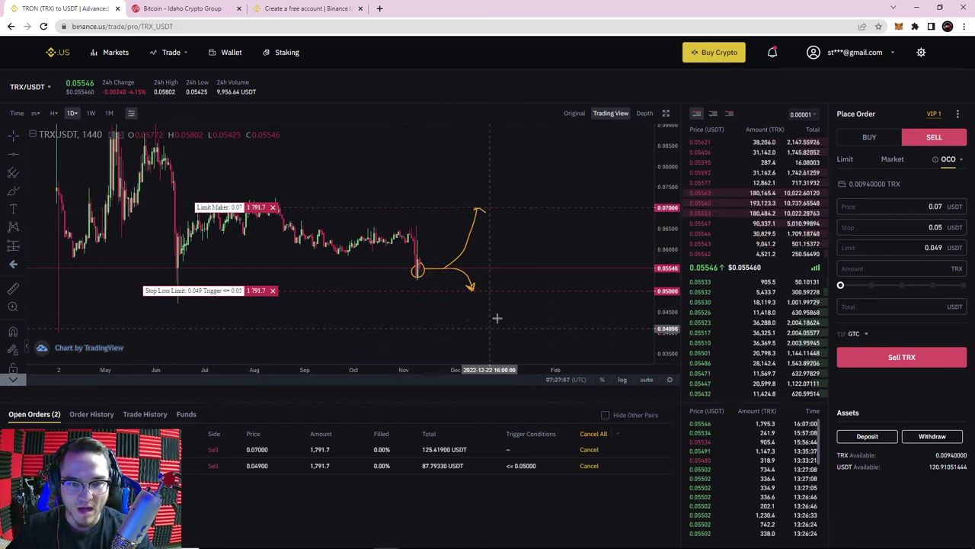
pyautogui.click(272, 292)
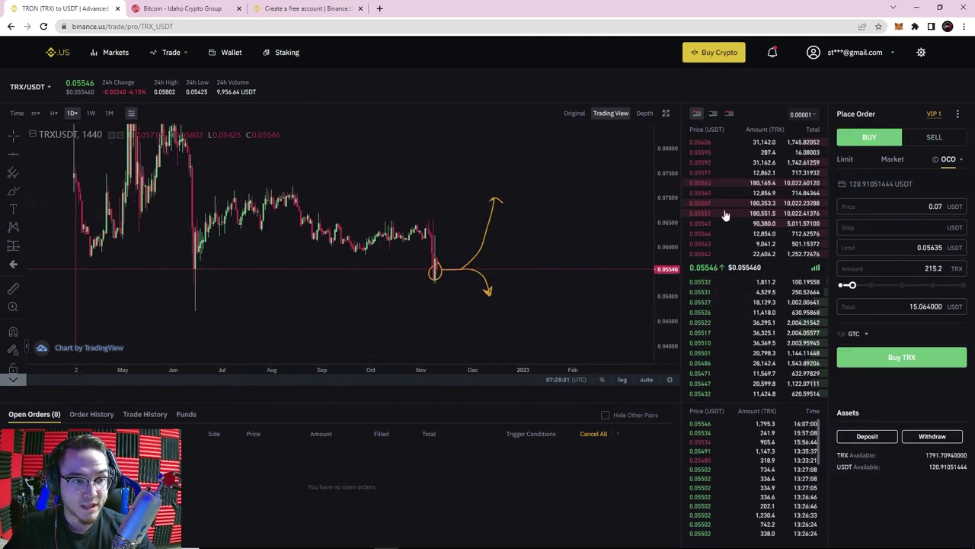
# Review the Market, Limit, Stop-limit and OCO forms for buying TRX.
pyautogui.moveTo(724, 172)
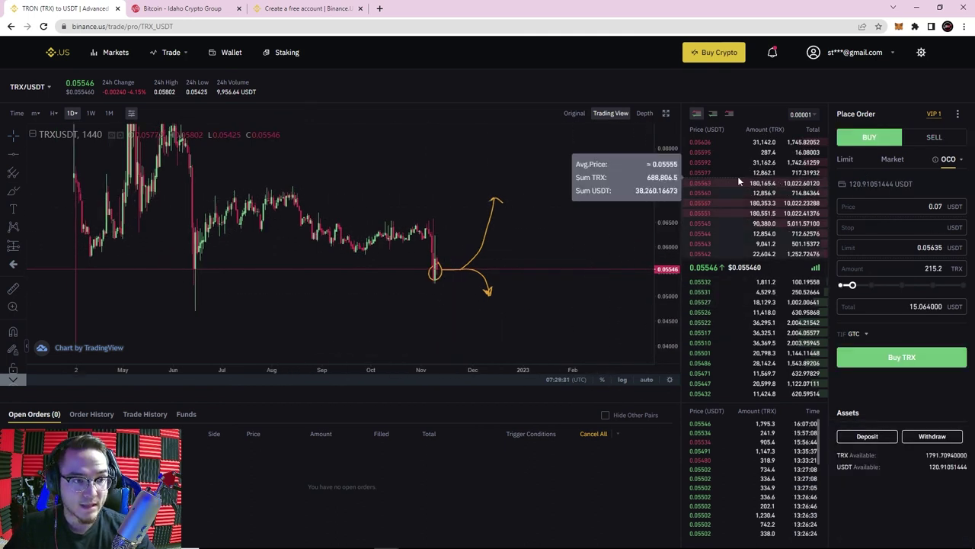
pyautogui.click(895, 166)
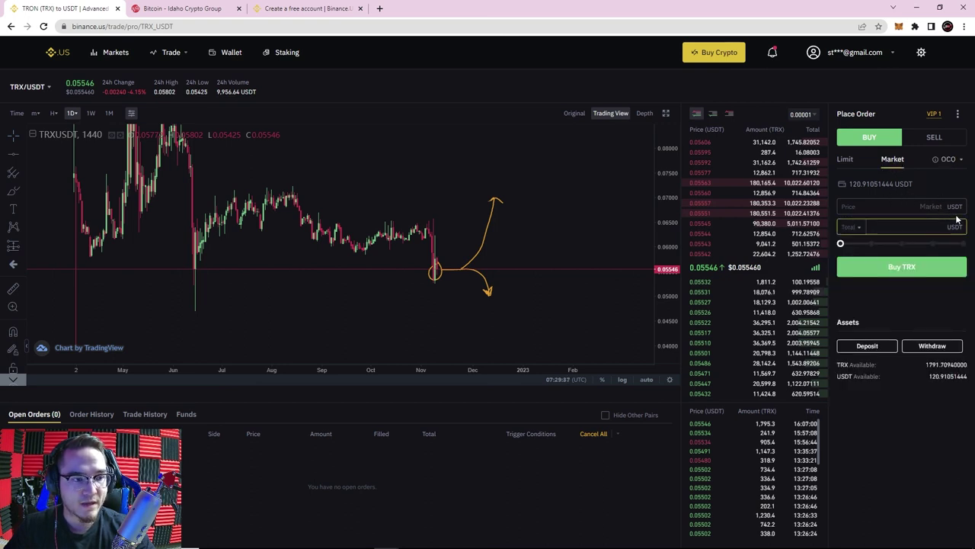
pyautogui.click(847, 161)
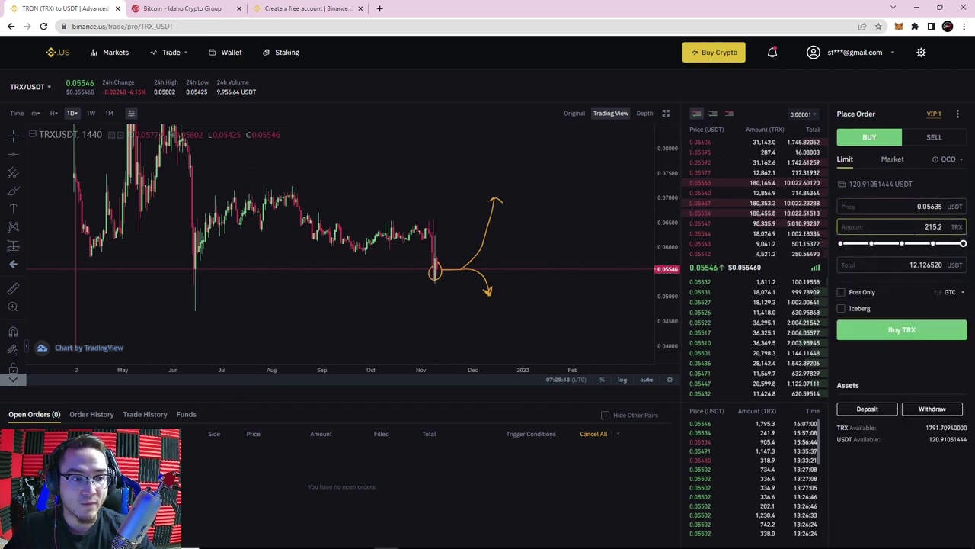
pyautogui.doubleClick(944, 232)
pyautogui.click(936, 172)
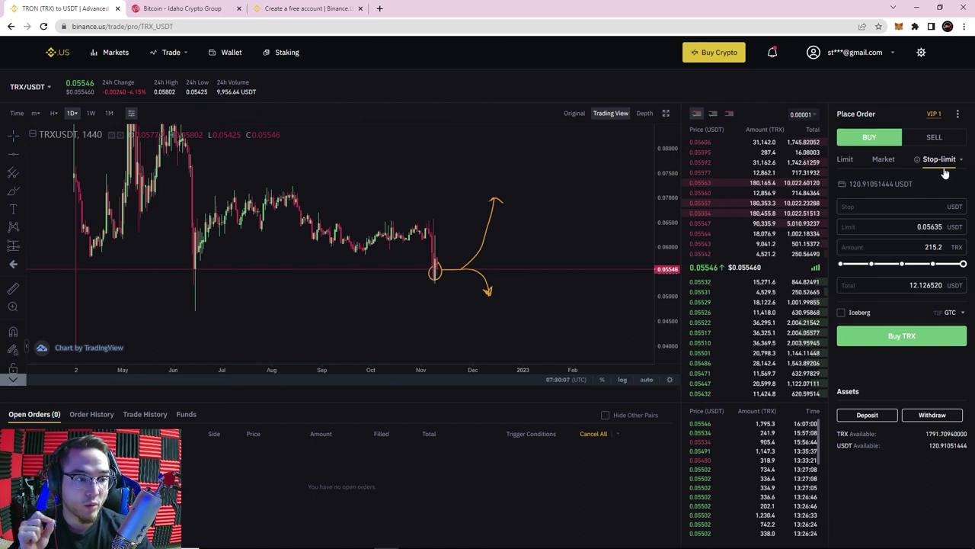
pyautogui.click(959, 161)
pyautogui.click(940, 195)
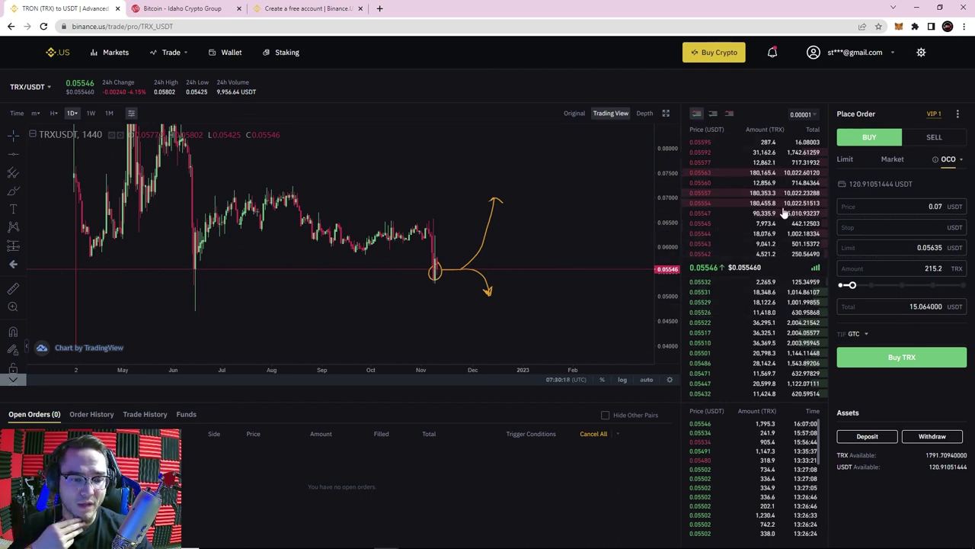
# Look through the account's trade history and order history, including the canceled and executed orders.
pyautogui.click(92, 416)
pyautogui.click(146, 415)
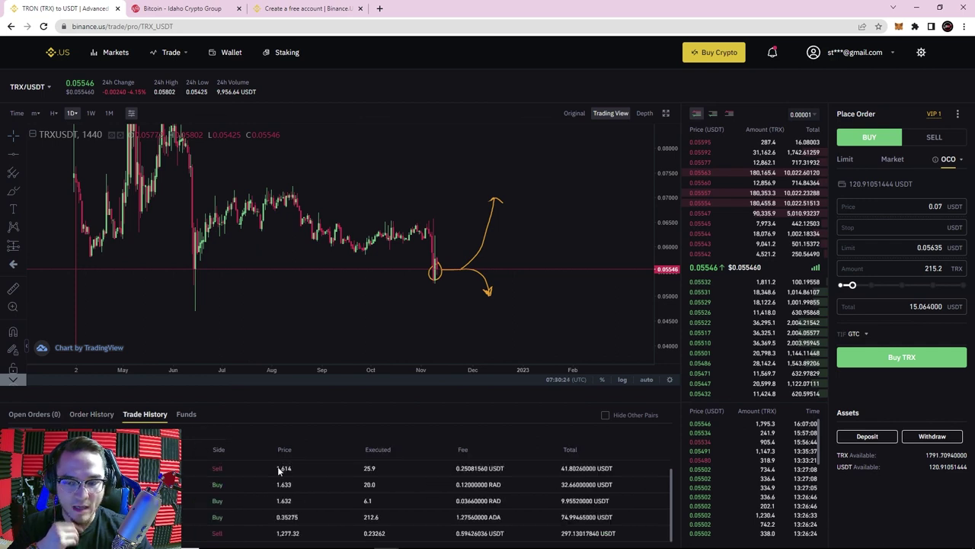
pyautogui.scroll(-1, 365, 497)
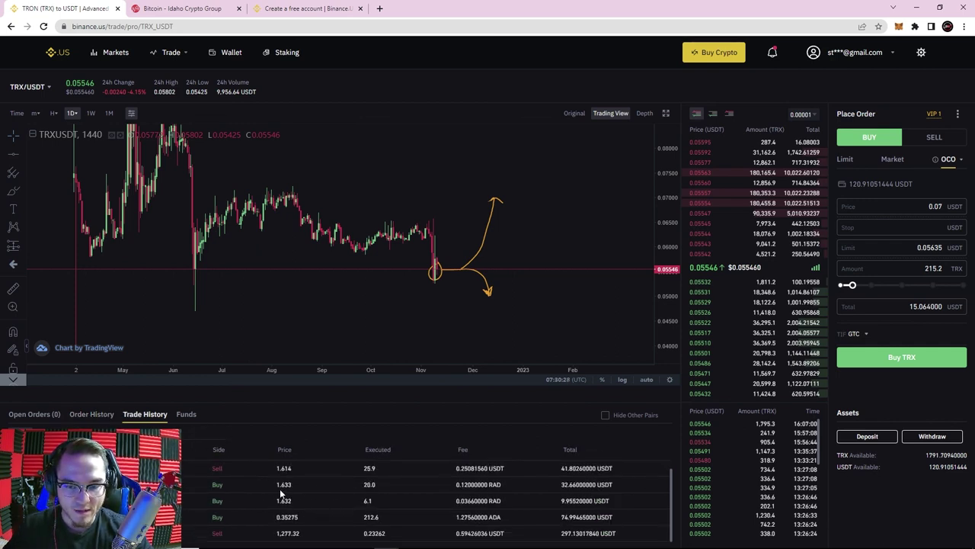
pyautogui.click(92, 415)
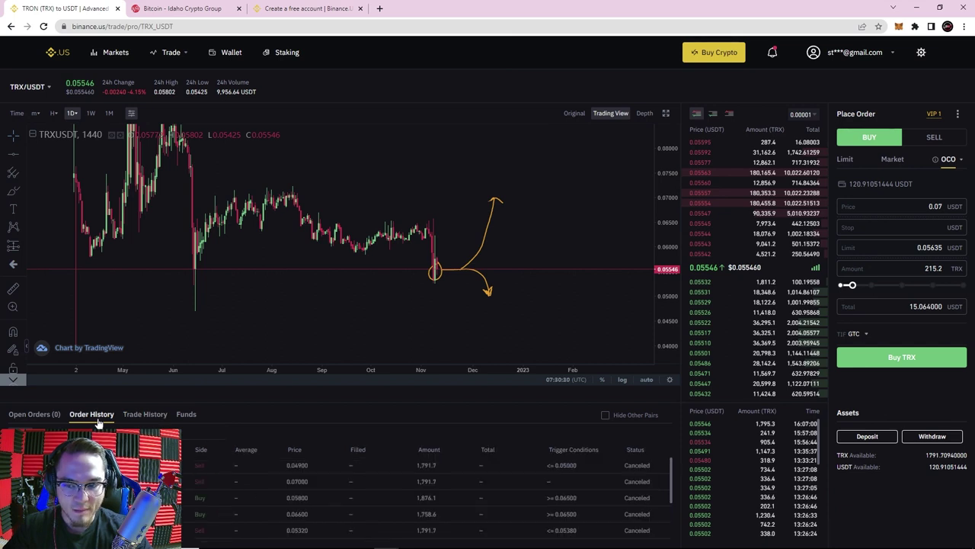
pyautogui.scroll(-5, 242, 489)
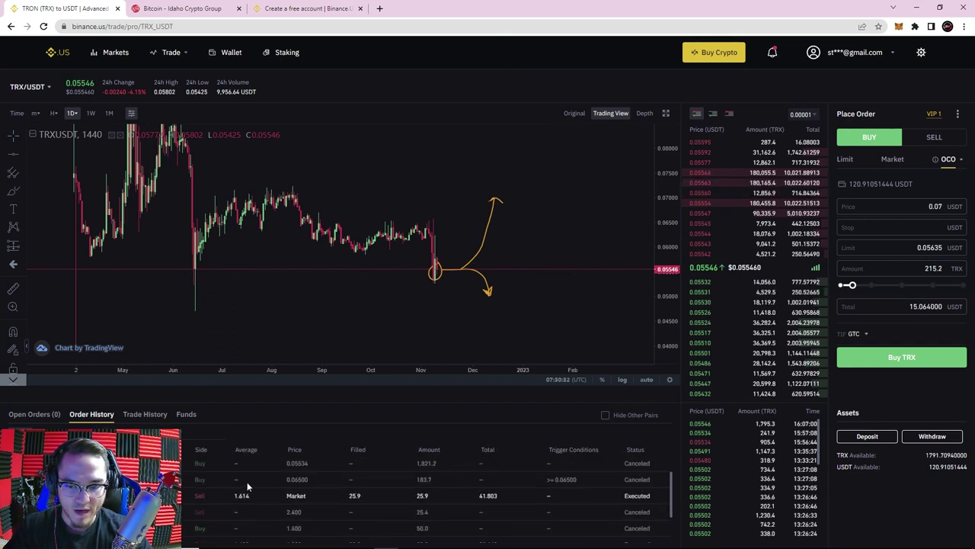
# Check the recent orders and trade history, and examine the total, available and in-order balances in the account's funds.
pyautogui.scroll(5, 243, 495)
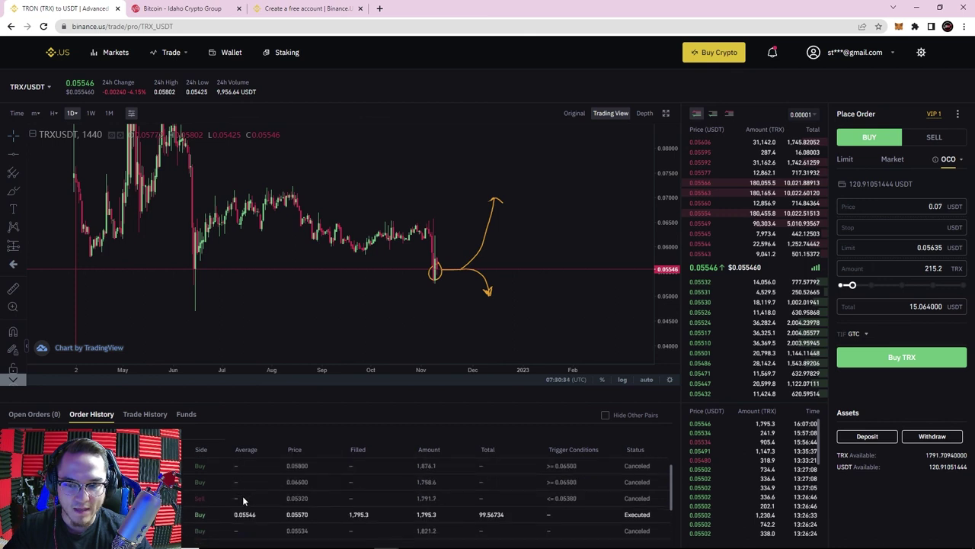
pyautogui.click(144, 415)
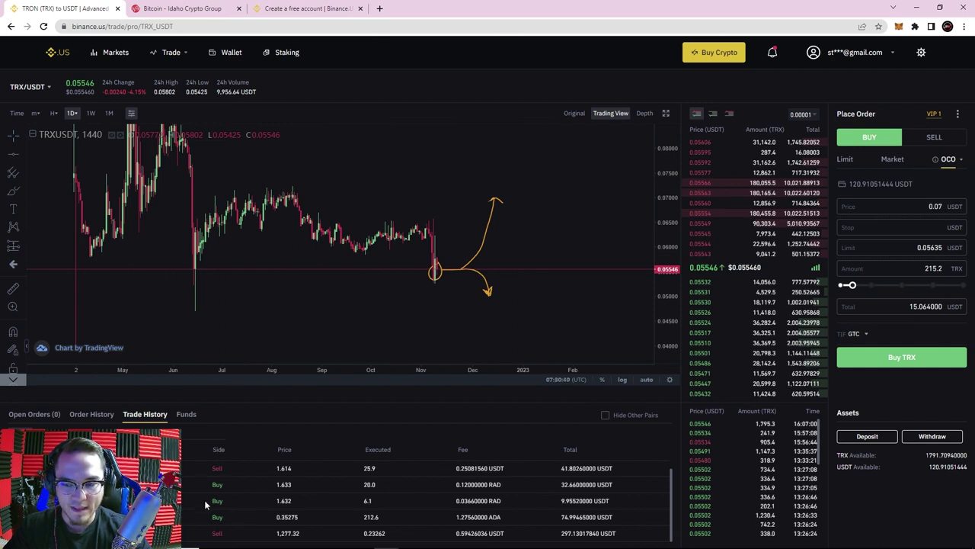
pyautogui.click(186, 415)
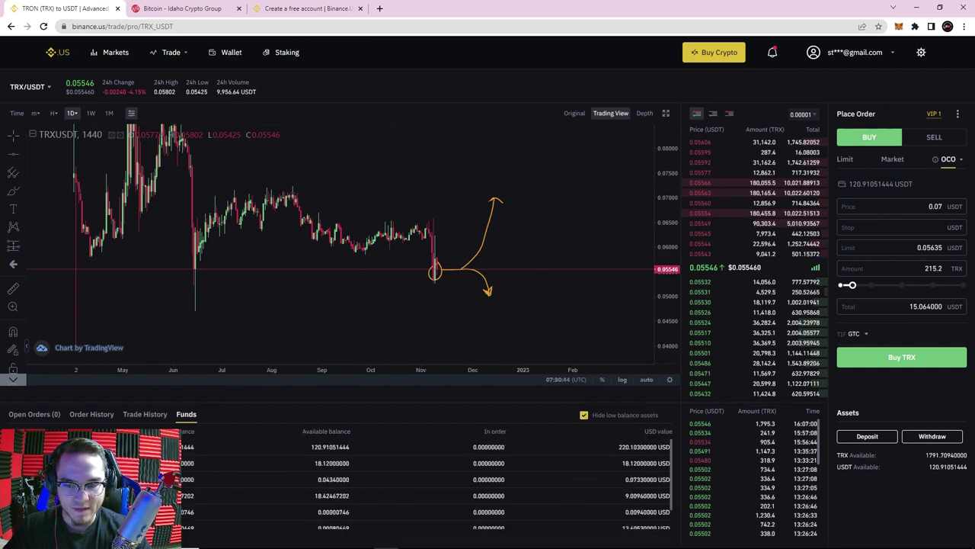
pyautogui.moveTo(288, 454); pyautogui.dragTo(425, 447)
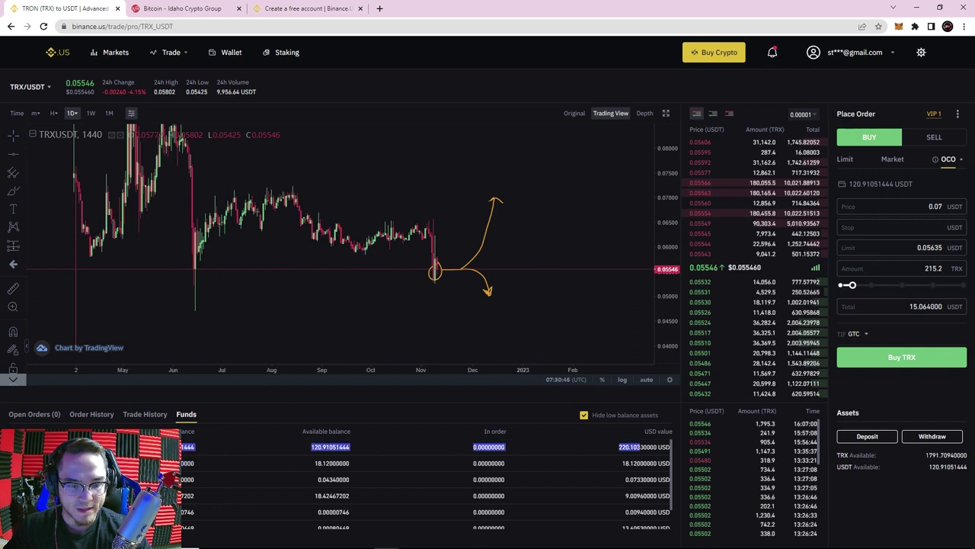
pyautogui.click(199, 452)
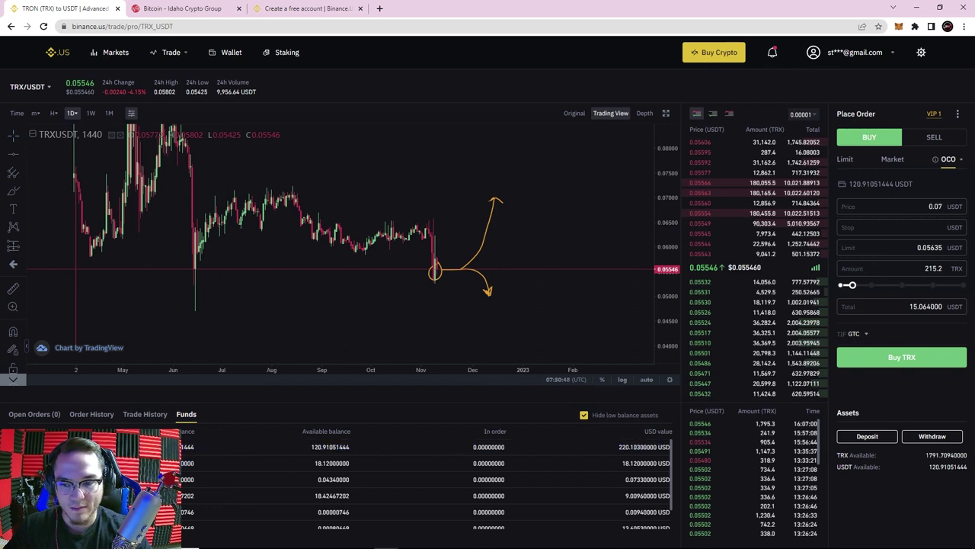
pyautogui.moveTo(199, 451); pyautogui.dragTo(313, 448)
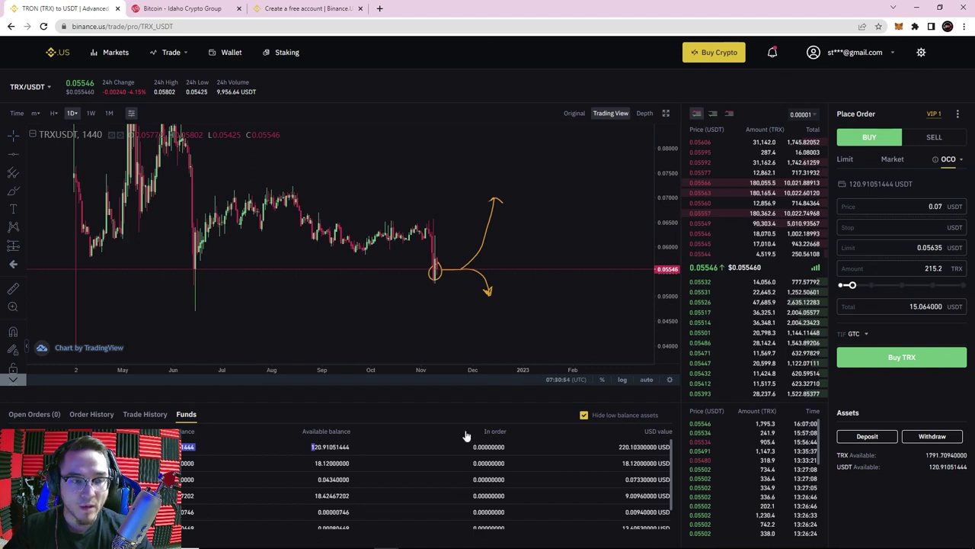
pyautogui.moveTo(668, 180); pyautogui.dragTo(698, 219)
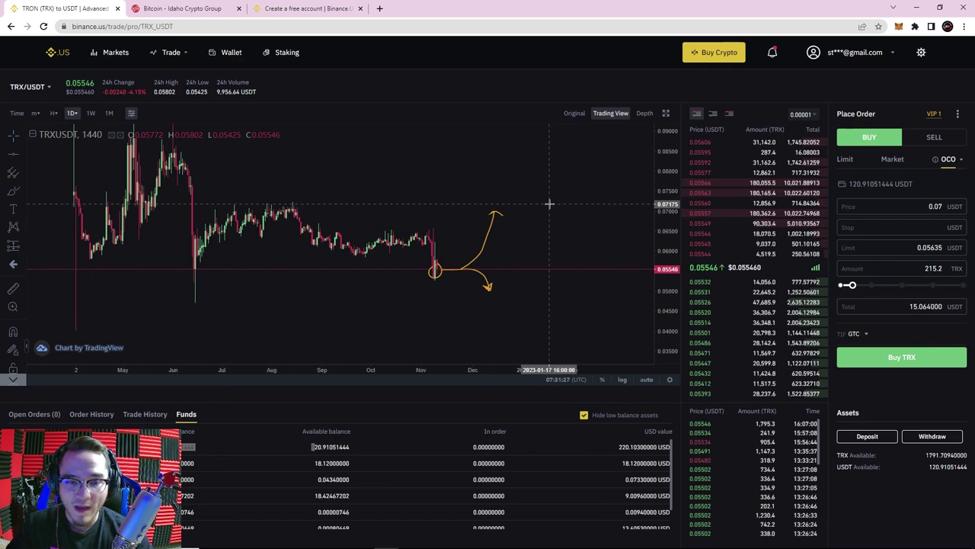
pyautogui.scroll(-1, 549, 204)
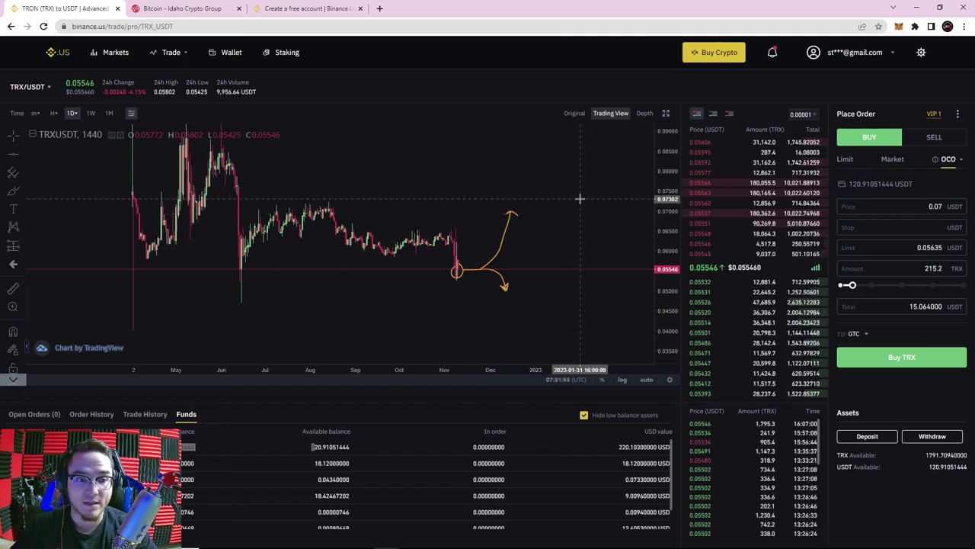
pyautogui.scroll(1, 584, 189)
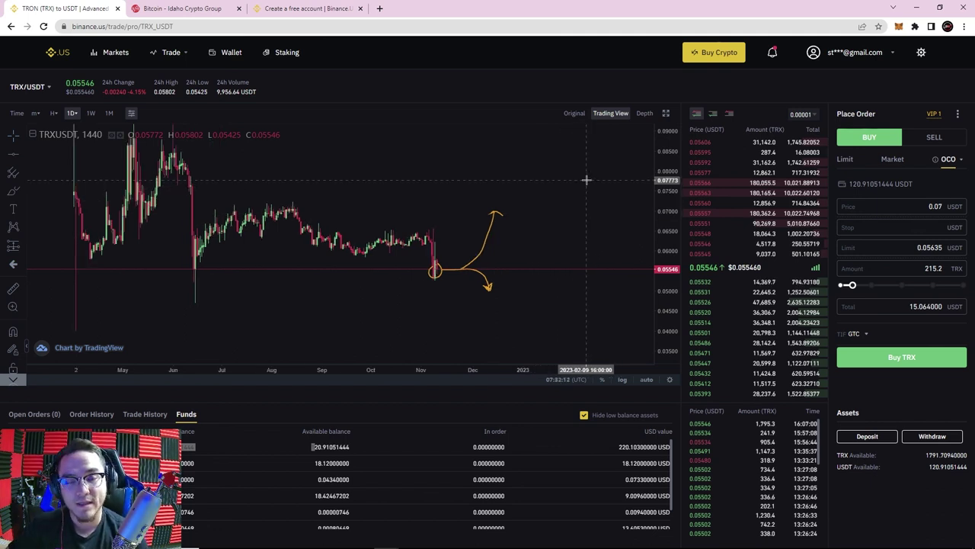